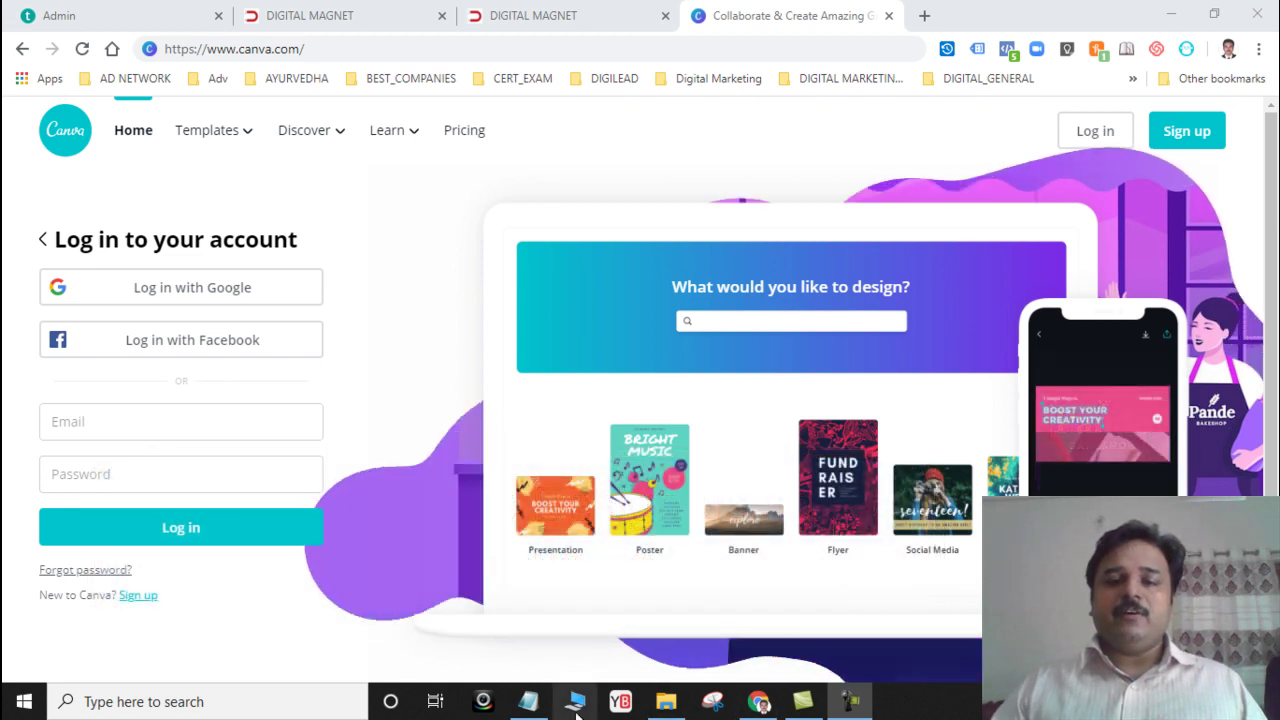
{"action": "scroll", "coordinate": [351, 408], "scroll_direction": "down", "scroll_amount": 1}
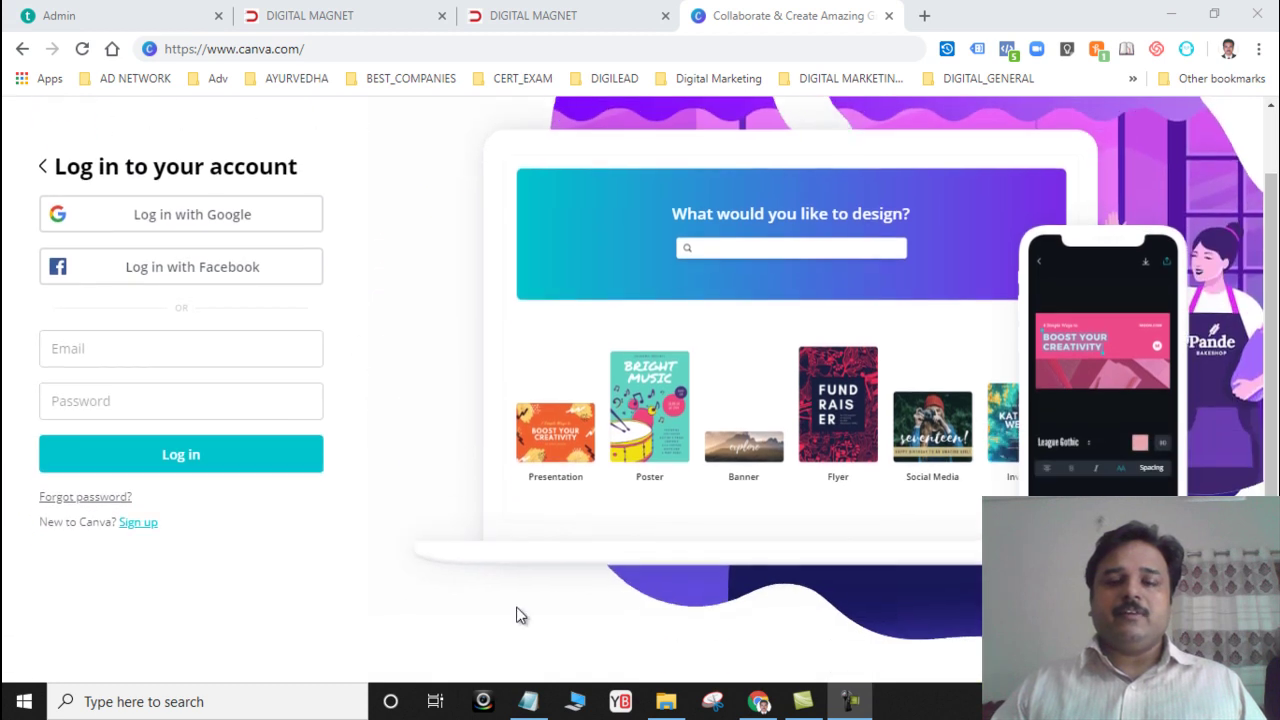
{"action": "scroll", "coordinate": [545, 600], "scroll_direction": "up", "scroll_amount": 1}
{"action": "left_click", "coordinate": [528, 702]}
{"action": "left_click_drag", "start_coordinate": [115, 290], "coordinate": [601, 291]}
{"action": "left_click", "coordinate": [673, 290]}
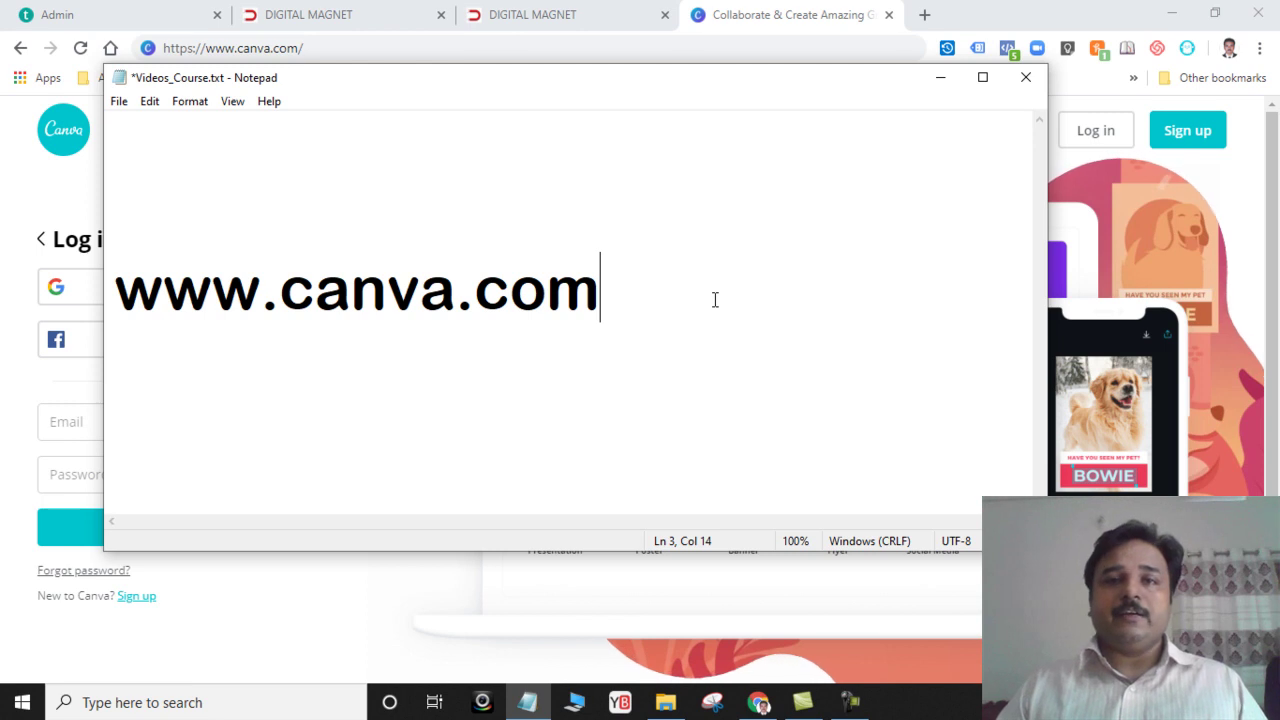
{"action": "left_click", "coordinate": [940, 78]}
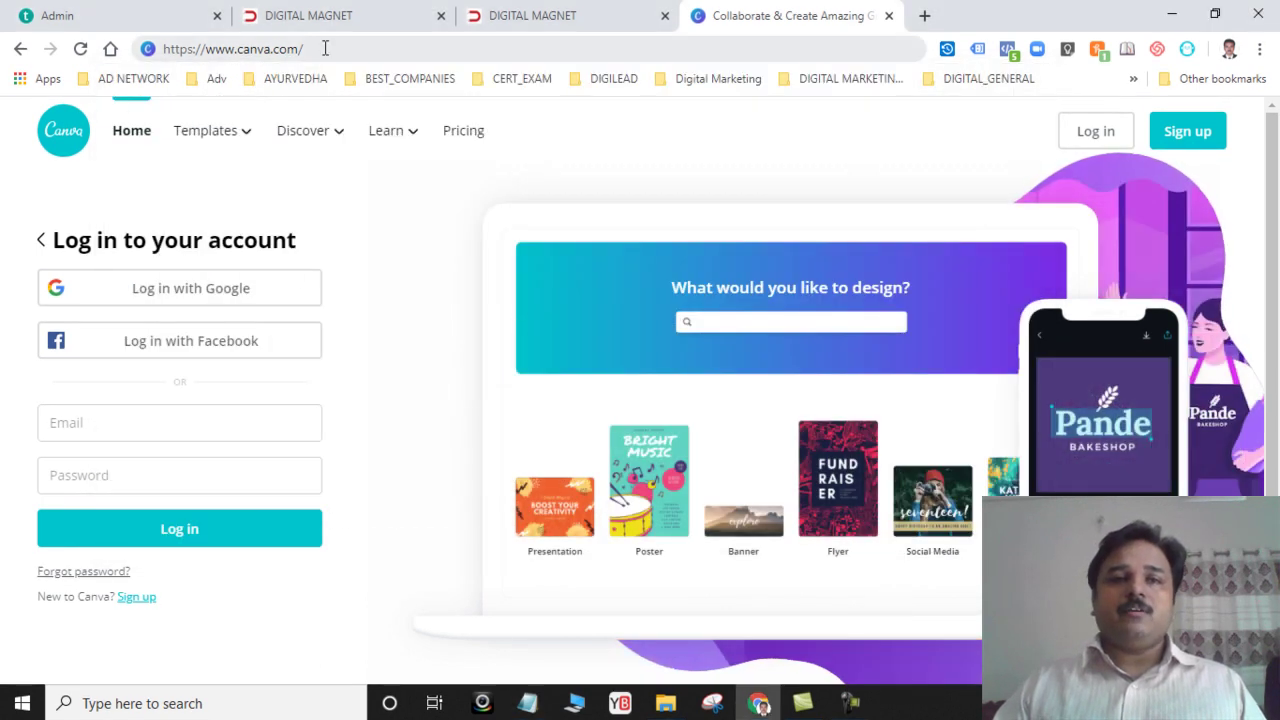
{"action": "scroll", "coordinate": [384, 372], "scroll_direction": "down", "scroll_amount": 1}
{"action": "scroll", "coordinate": [410, 375], "scroll_direction": "up", "scroll_amount": 1}
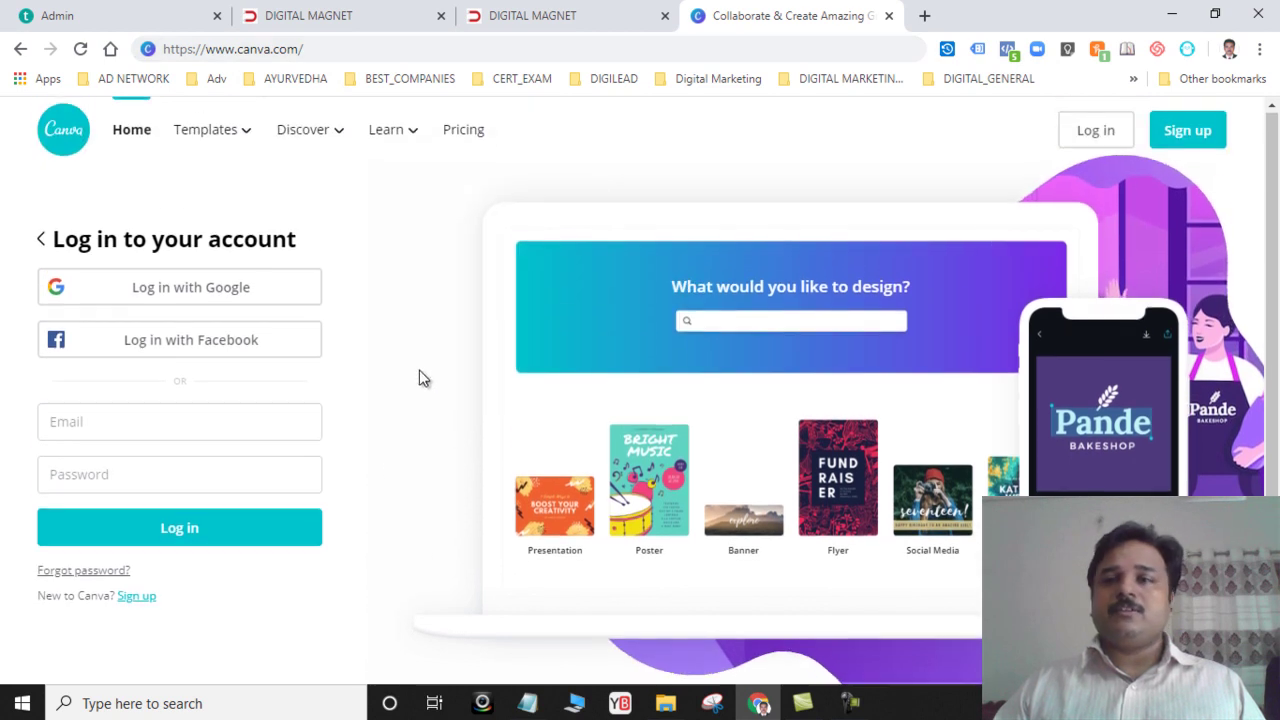
Start a Canva sign-up with Google, choosing to use another Google account
{"action": "left_click", "coordinate": [1190, 133]}
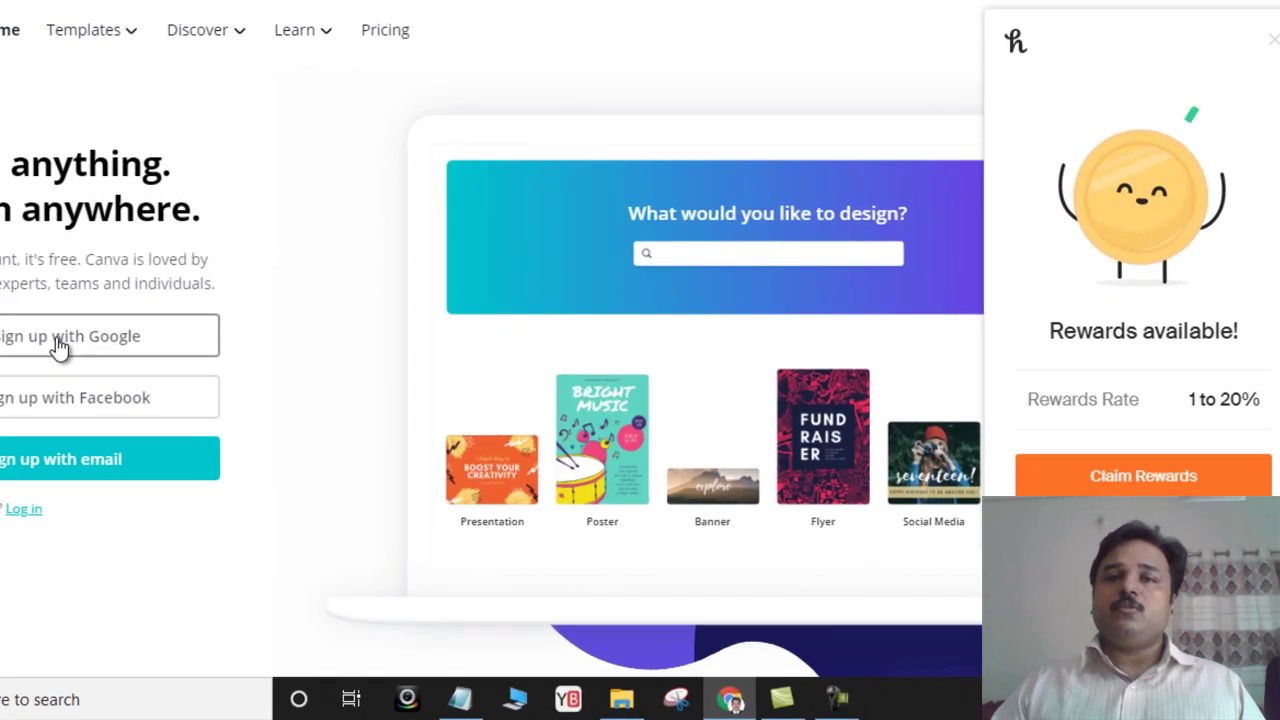
{"action": "left_click", "coordinate": [183, 400]}
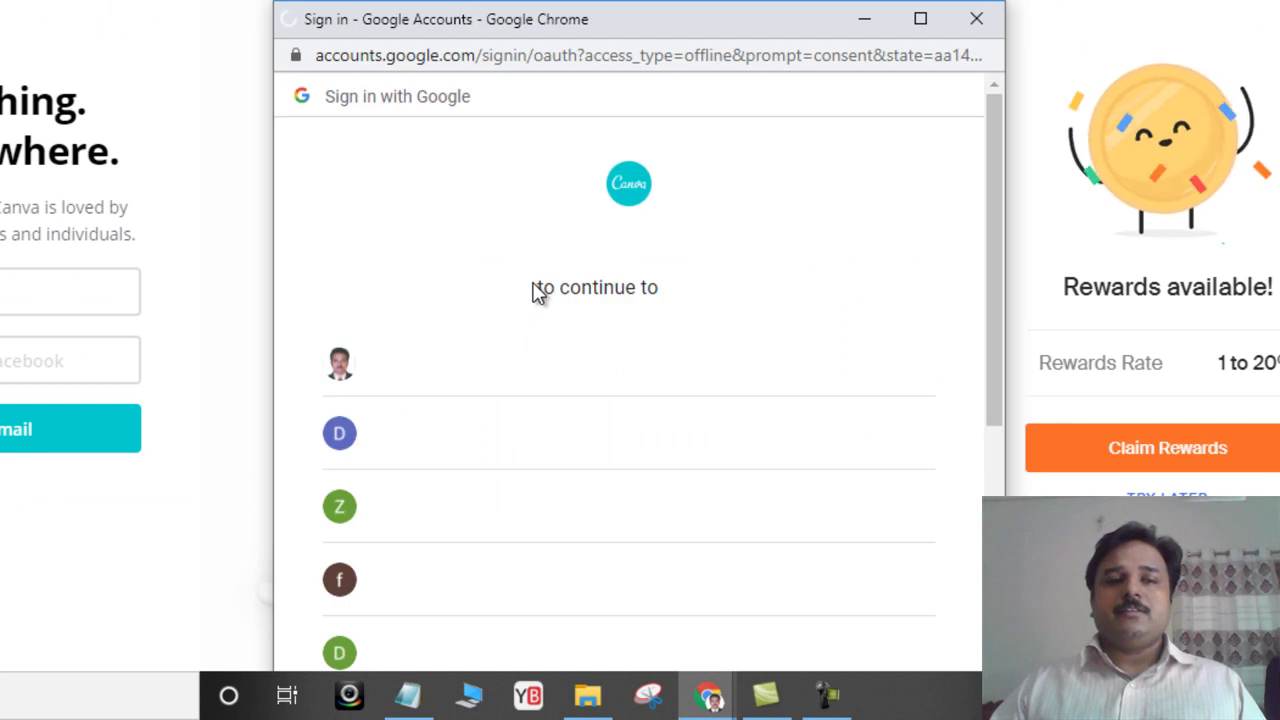
{"action": "scroll", "coordinate": [689, 363], "scroll_direction": "down", "scroll_amount": 5}
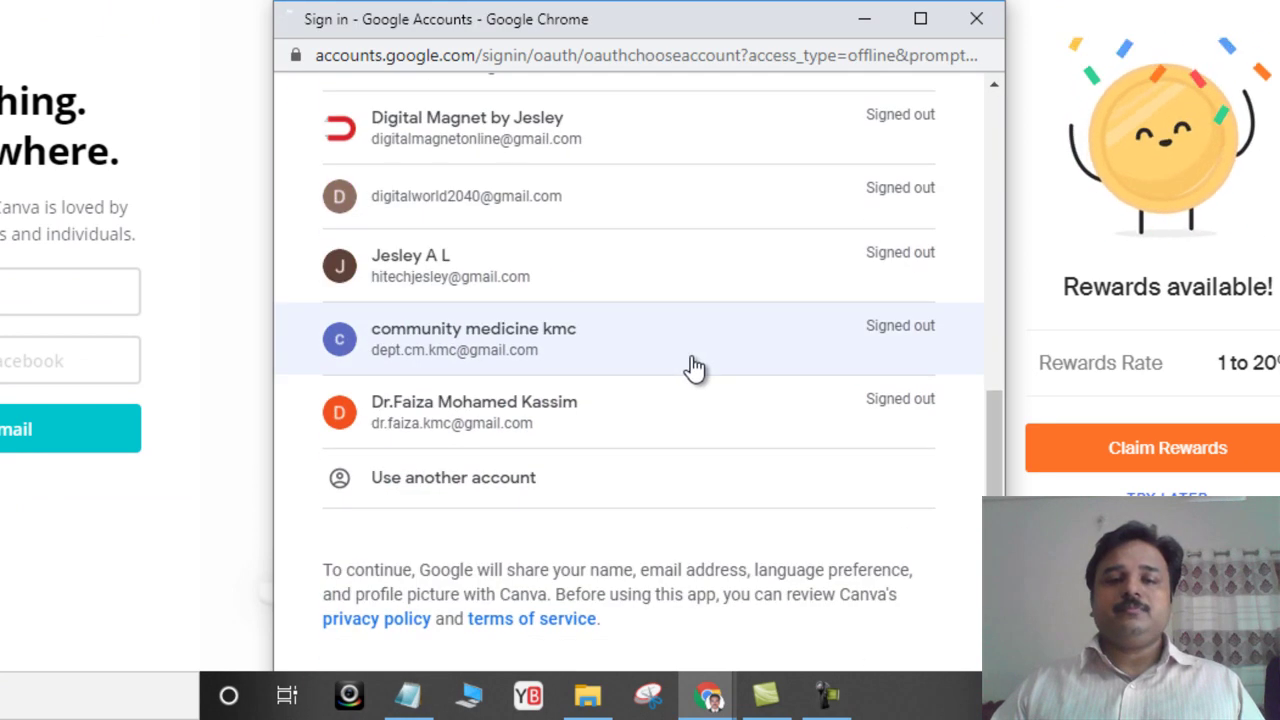
{"action": "scroll", "coordinate": [600, 400], "scroll_direction": "down", "scroll_amount": 4}
{"action": "scroll", "coordinate": [560, 450], "scroll_direction": "down", "scroll_amount": 2}
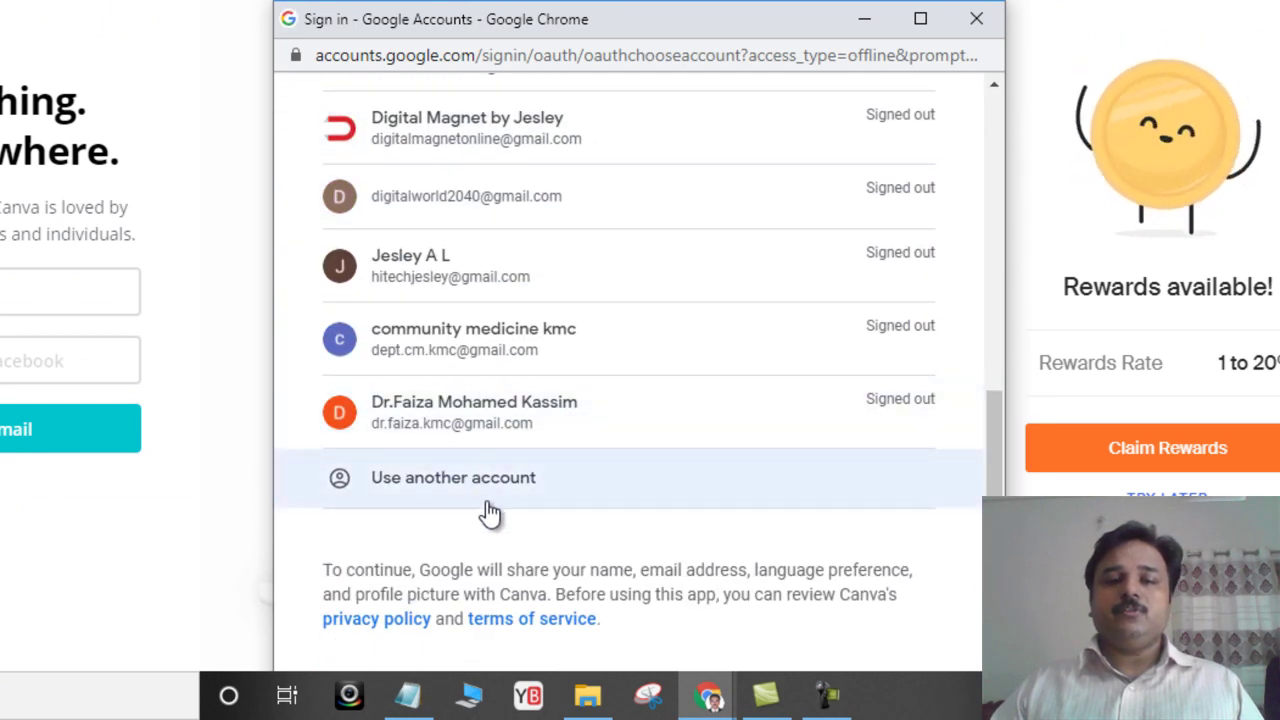
{"action": "left_click", "coordinate": [484, 490]}
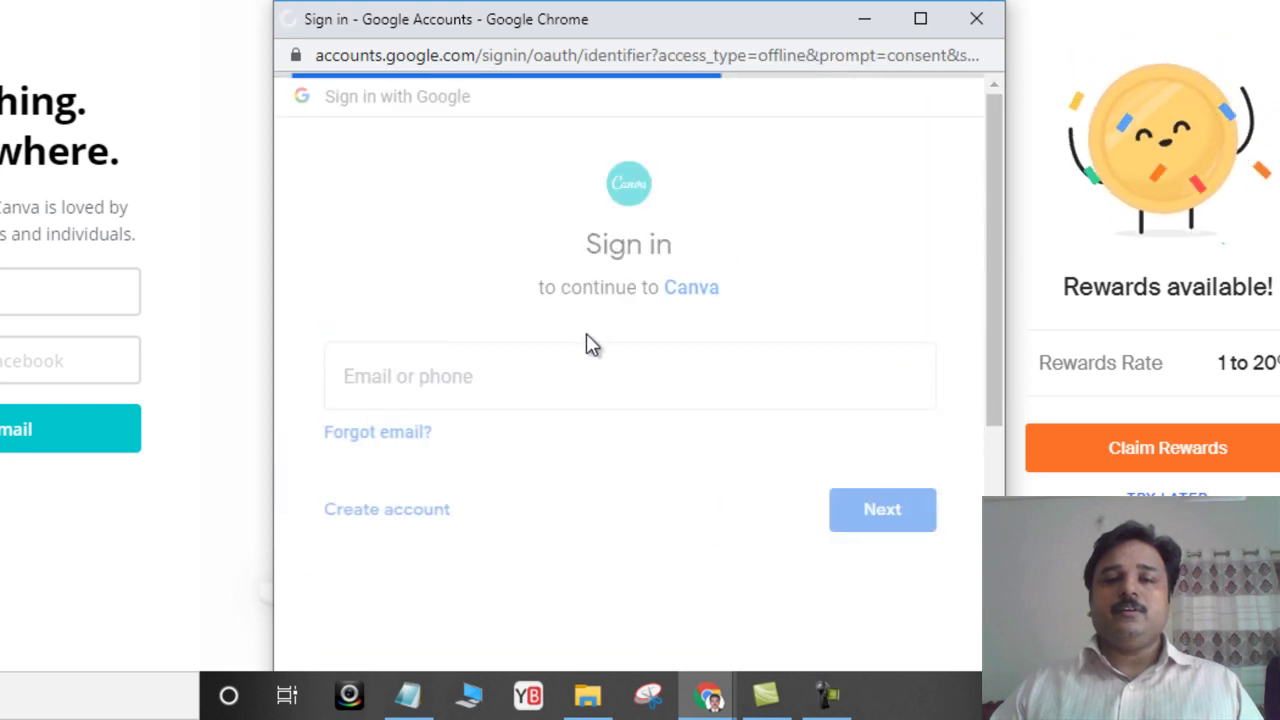
Enter the Google account's e-mail address and submit it
{"action": "left_click_drag", "start_coordinate": [857, 286], "coordinate": [310, 300]}
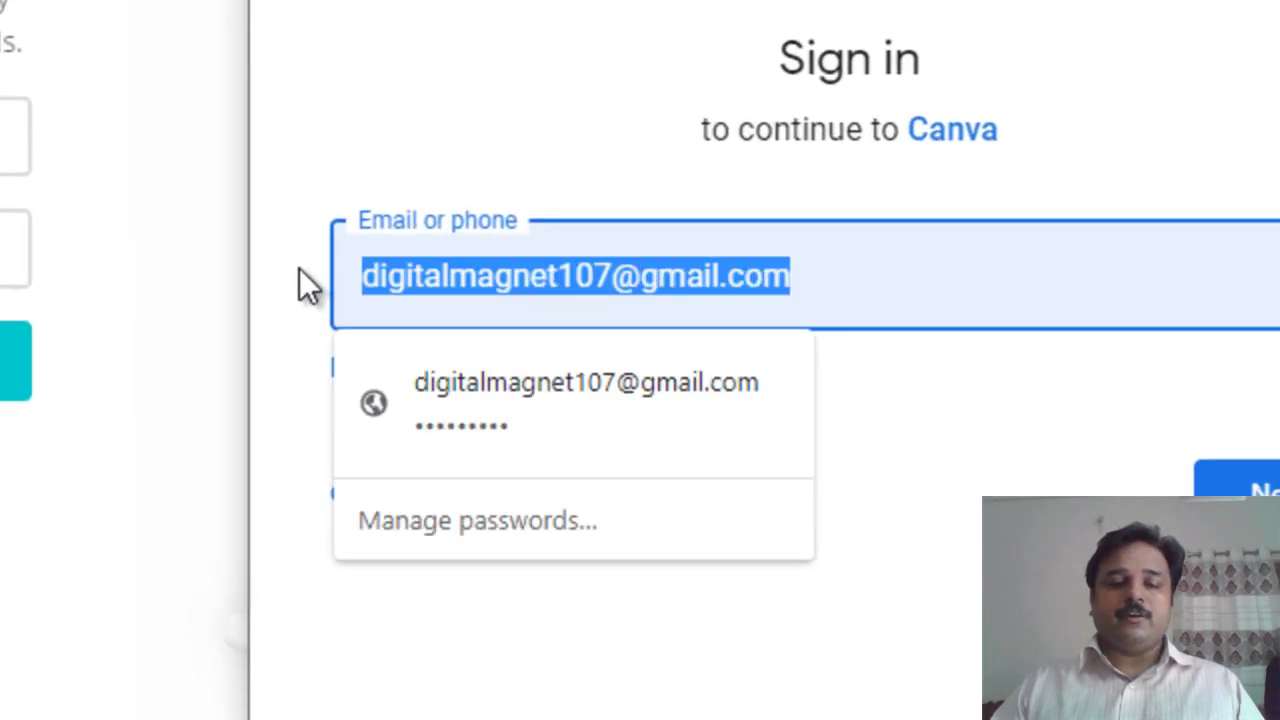
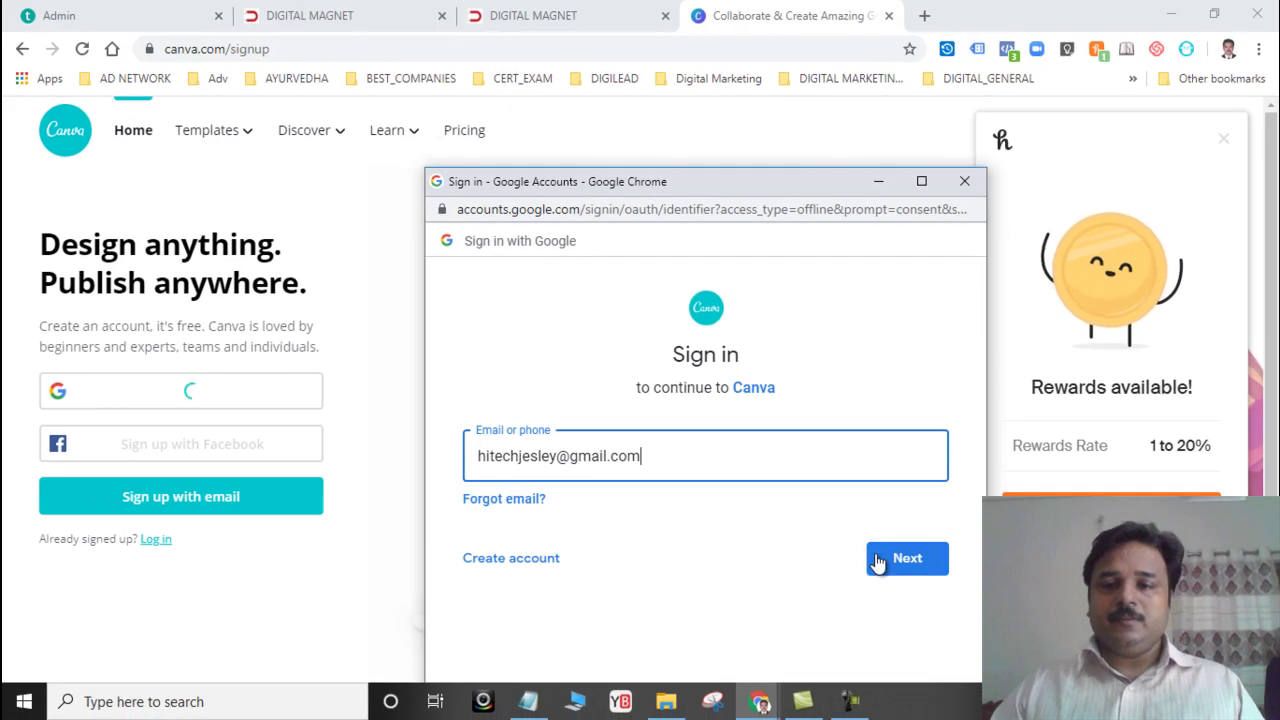
{"action": "left_click", "coordinate": [880, 558]}
Enter the Google account password and submit it to finish signing in
{"action": "key", "text": "ctrl+v"}
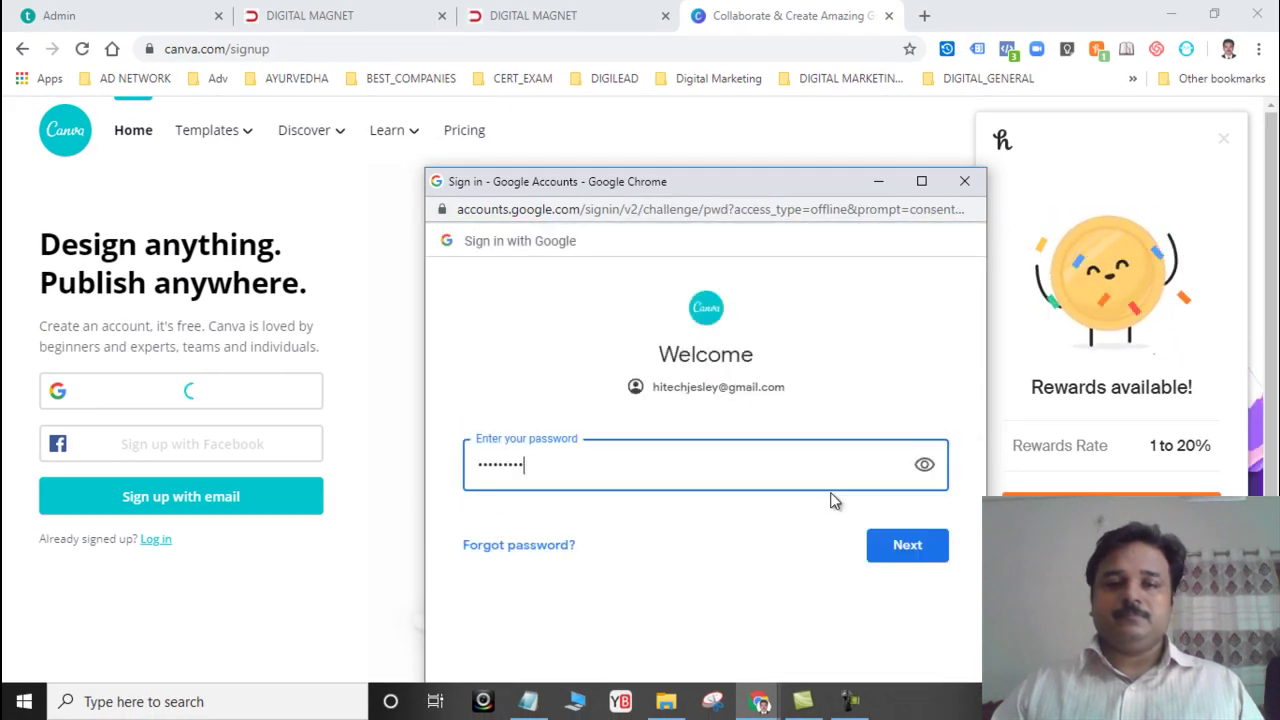
{"action": "left_click_drag", "start_coordinate": [710, 465], "coordinate": [385, 466]}
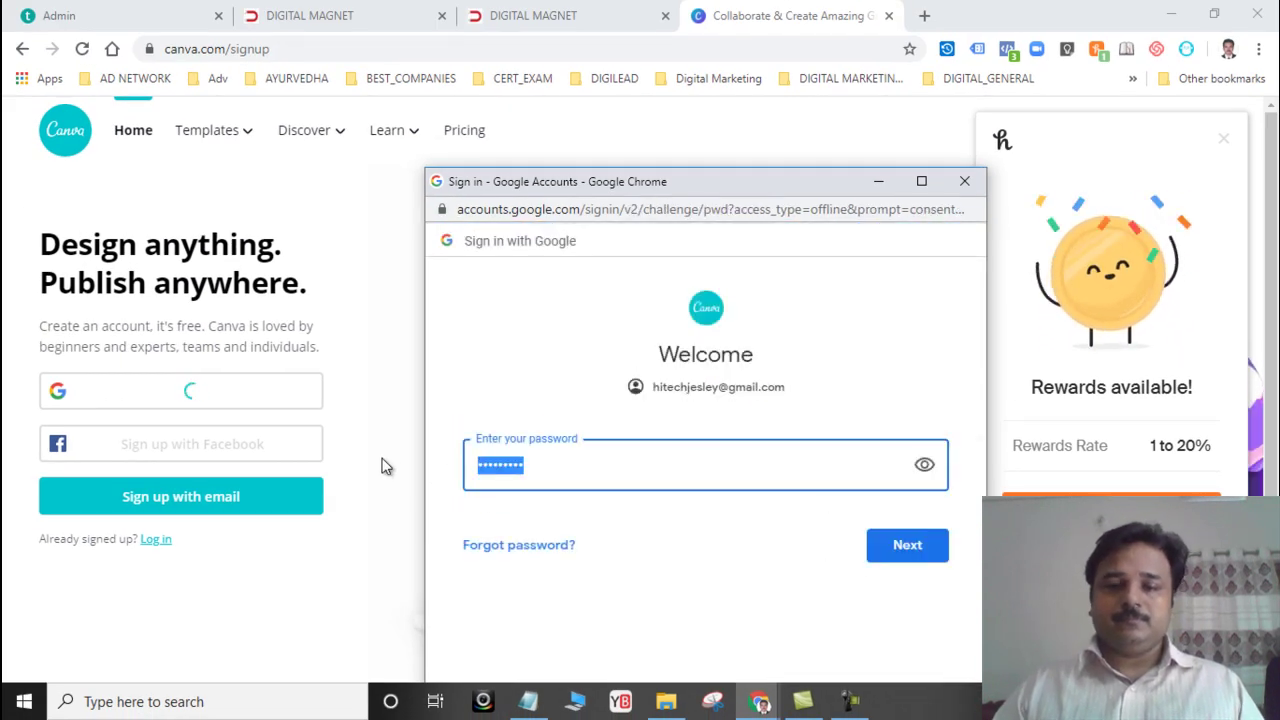
{"action": "key", "text": "BackSpace"}
{"action": "type", "text": "•••••••"}
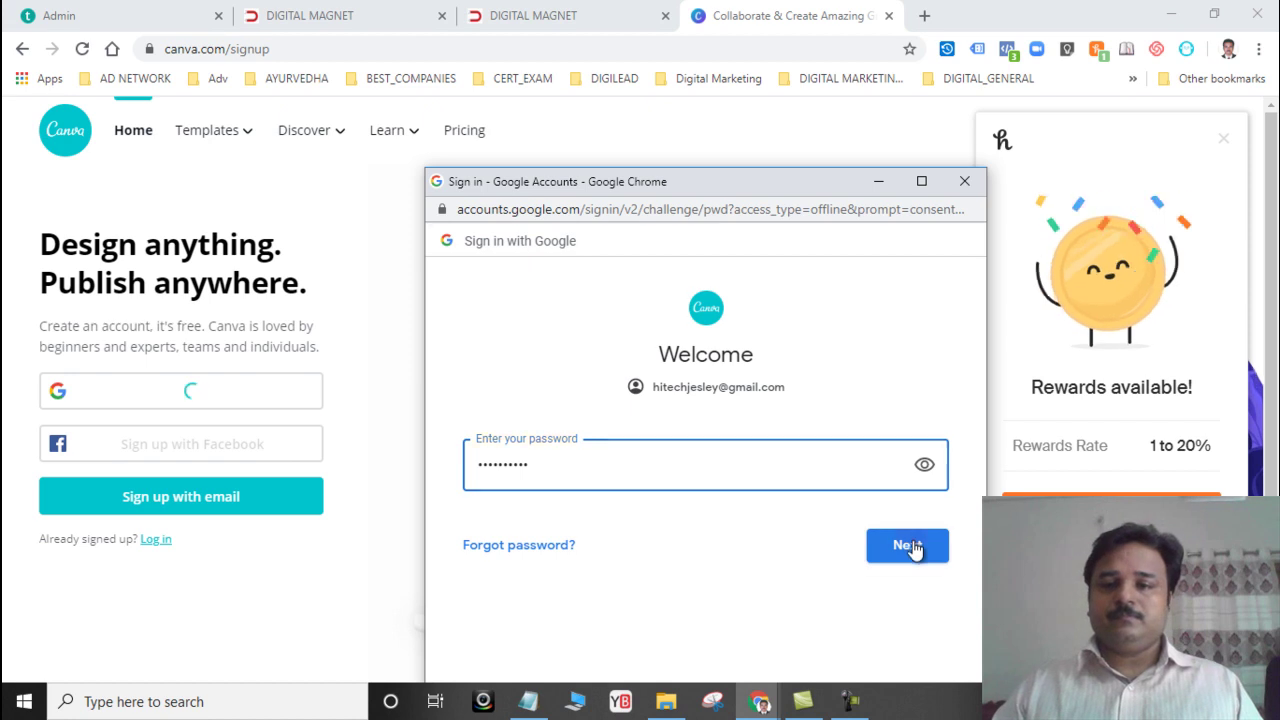
{"action": "left_click", "coordinate": [907, 544]}
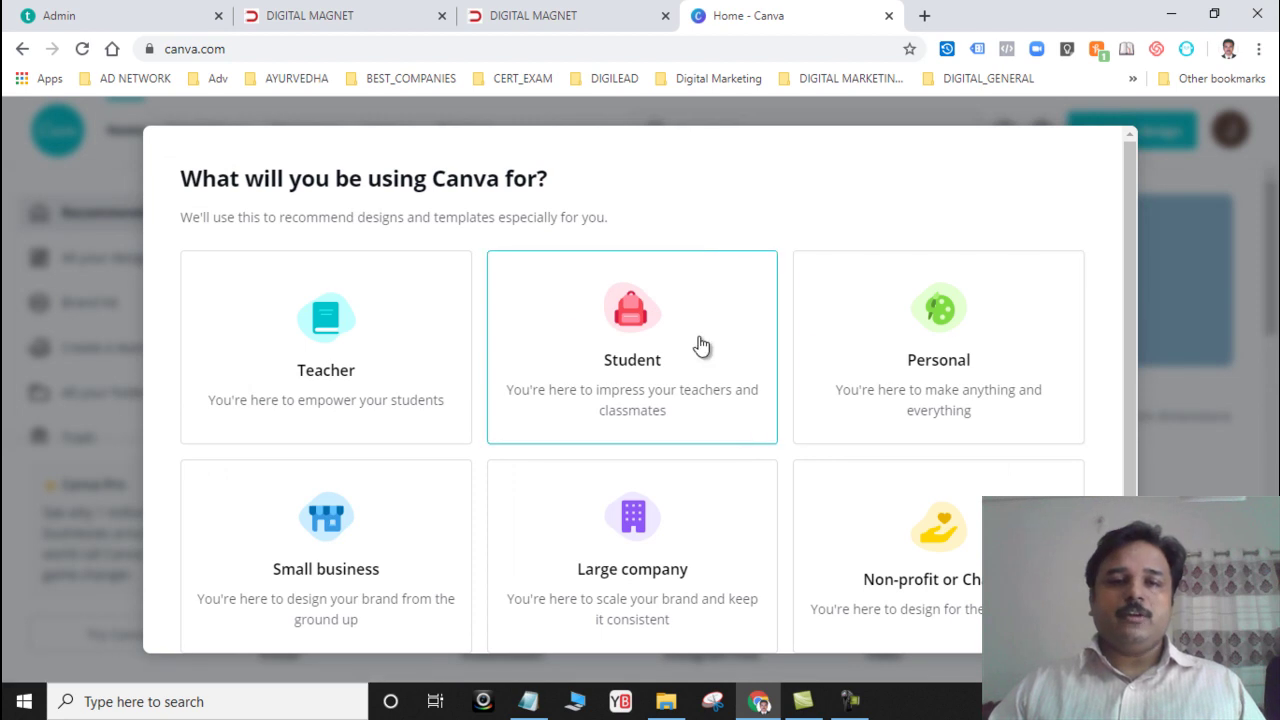
Choose Small business as Canva's intended use and decline the brand colour palette setup
{"action": "scroll", "coordinate": [366, 560], "scroll_direction": "down", "scroll_amount": 1}
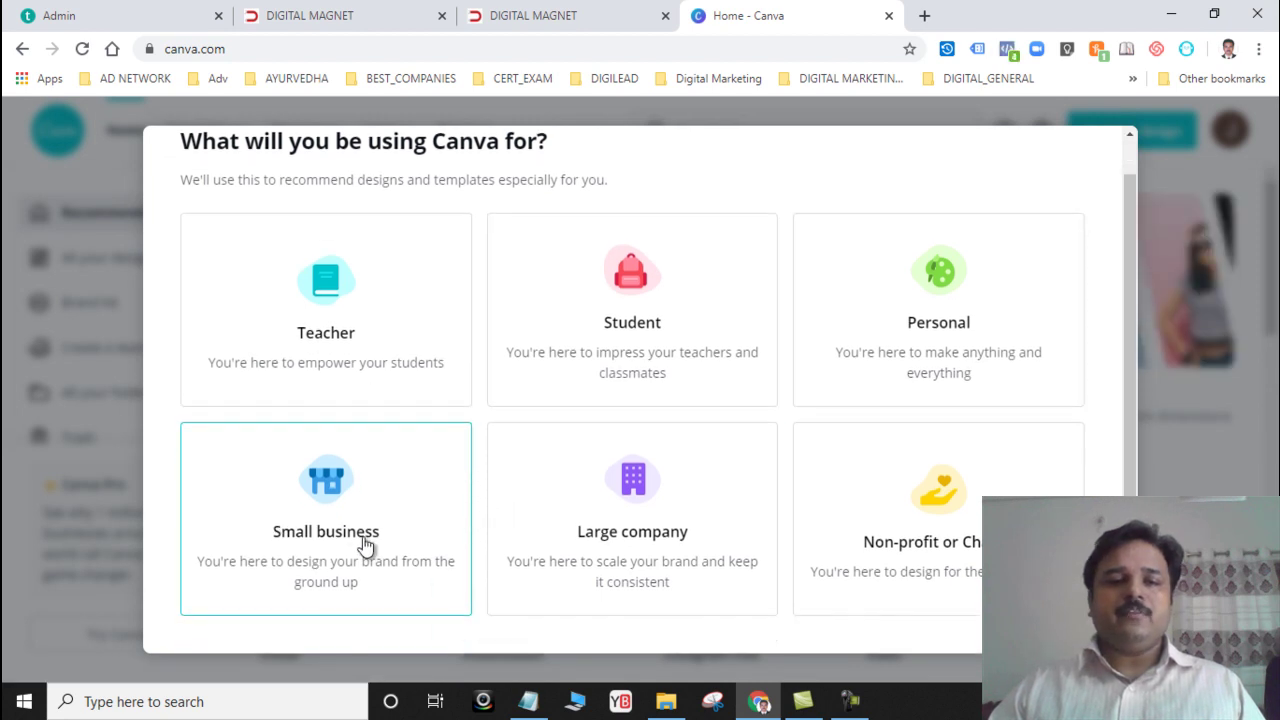
{"action": "left_click", "coordinate": [308, 487]}
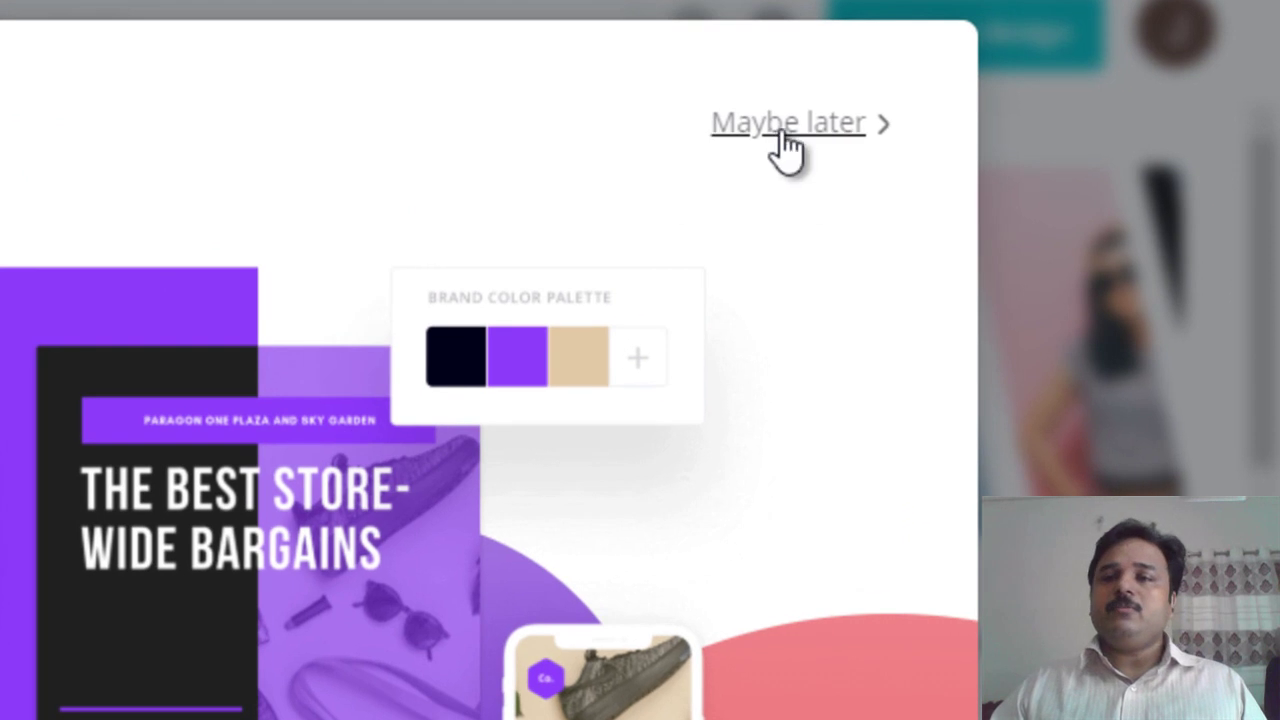
{"action": "left_click", "coordinate": [785, 142]}
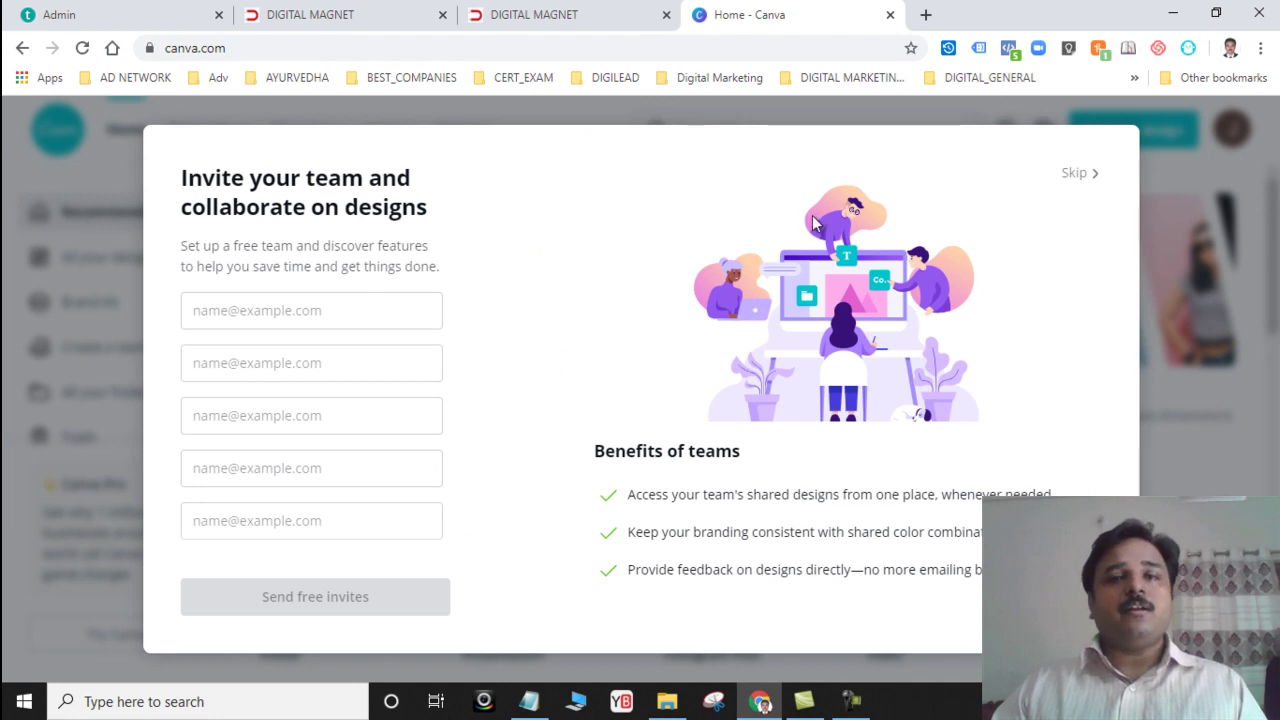
Skip inviting team members to the new account
{"action": "left_click", "coordinate": [1078, 178]}
{"action": "scroll", "coordinate": [830, 400], "scroll_direction": "down", "scroll_amount": 1}
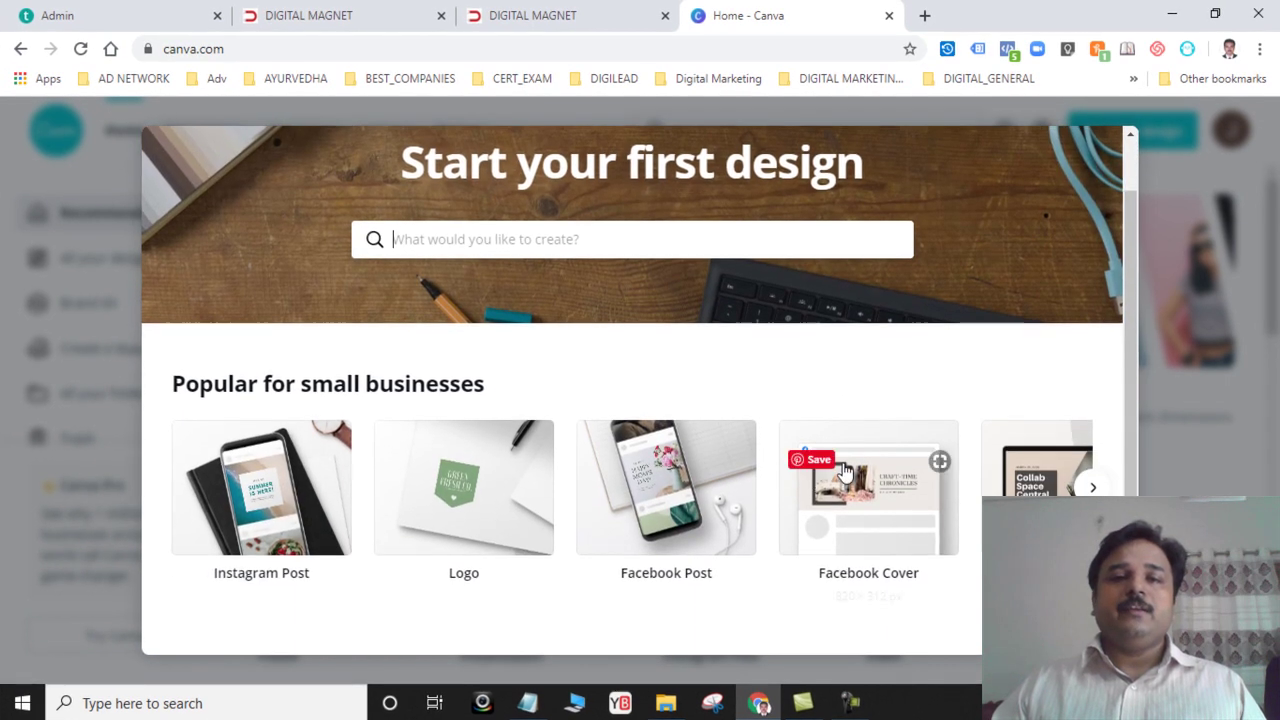
{"action": "scroll", "coordinate": [770, 500], "scroll_direction": "up", "scroll_amount": 1}
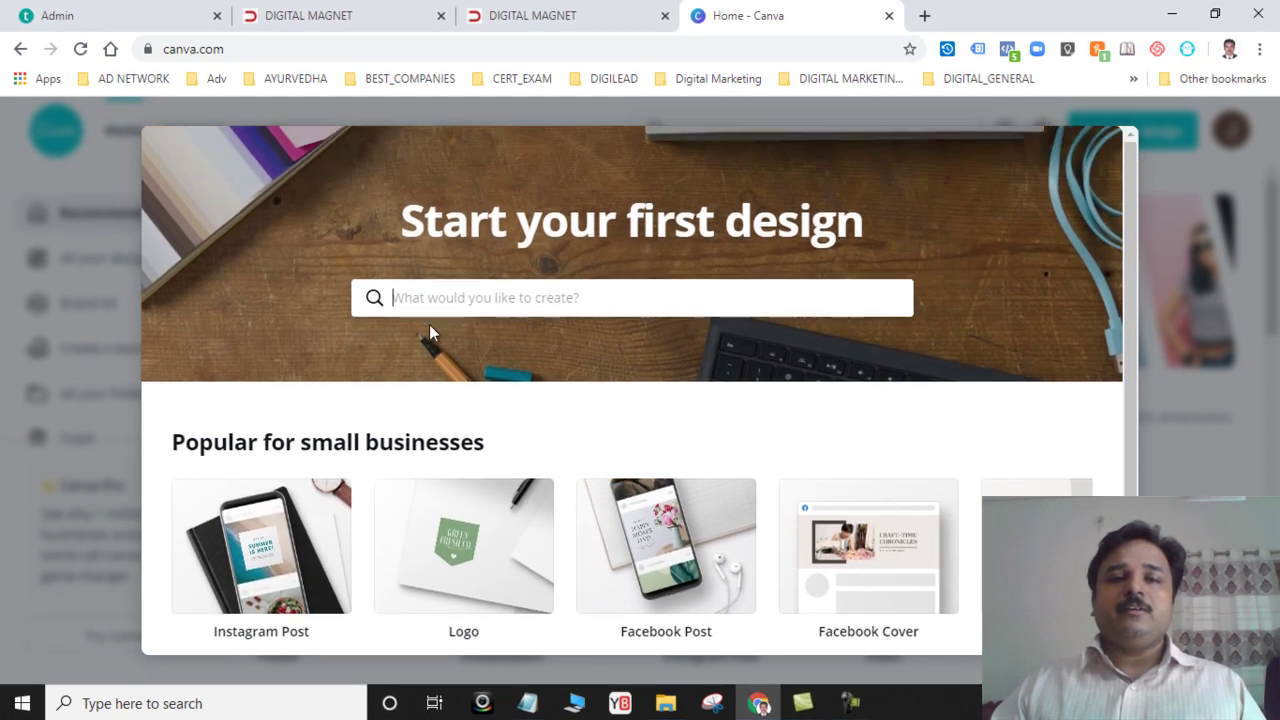
Search 'facebook' and create a new blank Facebook Cover design (820 × 312 px)
{"action": "left_click", "coordinate": [489, 309]}
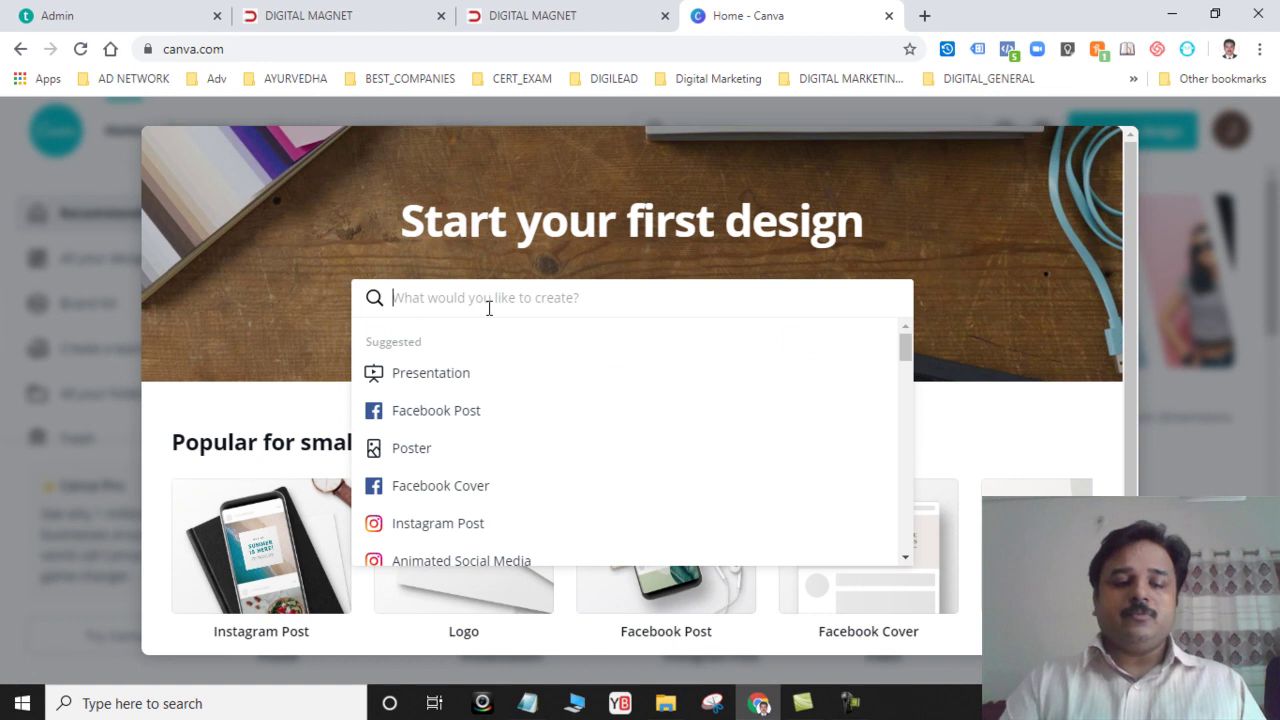
{"action": "type", "text": "facebook"}
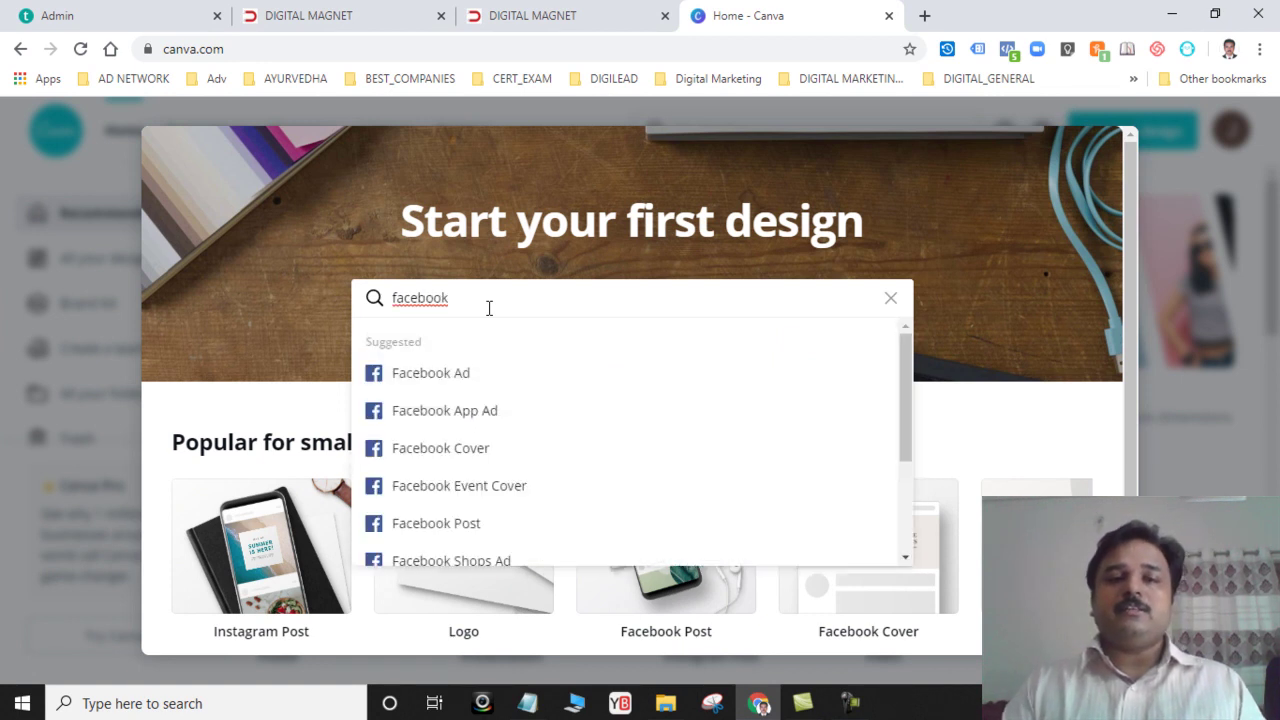
{"action": "left_click", "coordinate": [463, 461]}
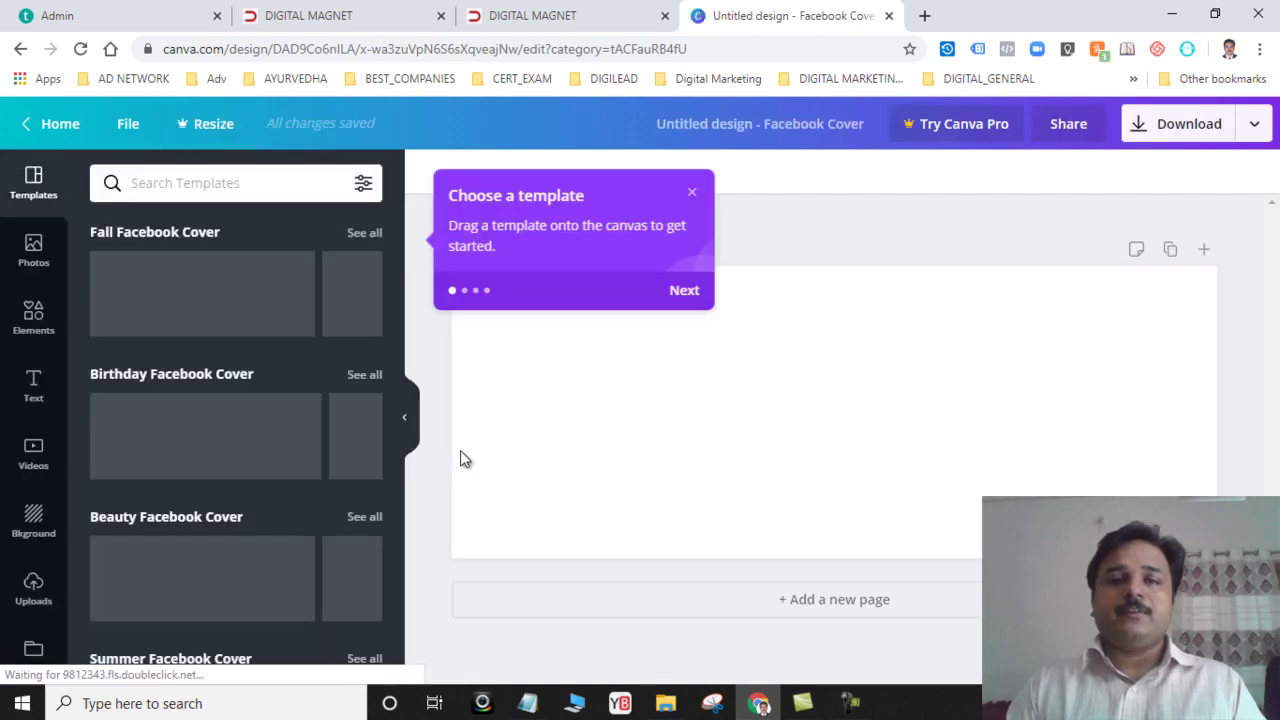
Browse the Facebook cover templates and apply the orange soap-photo beauty template
{"action": "left_click", "coordinate": [682, 193]}
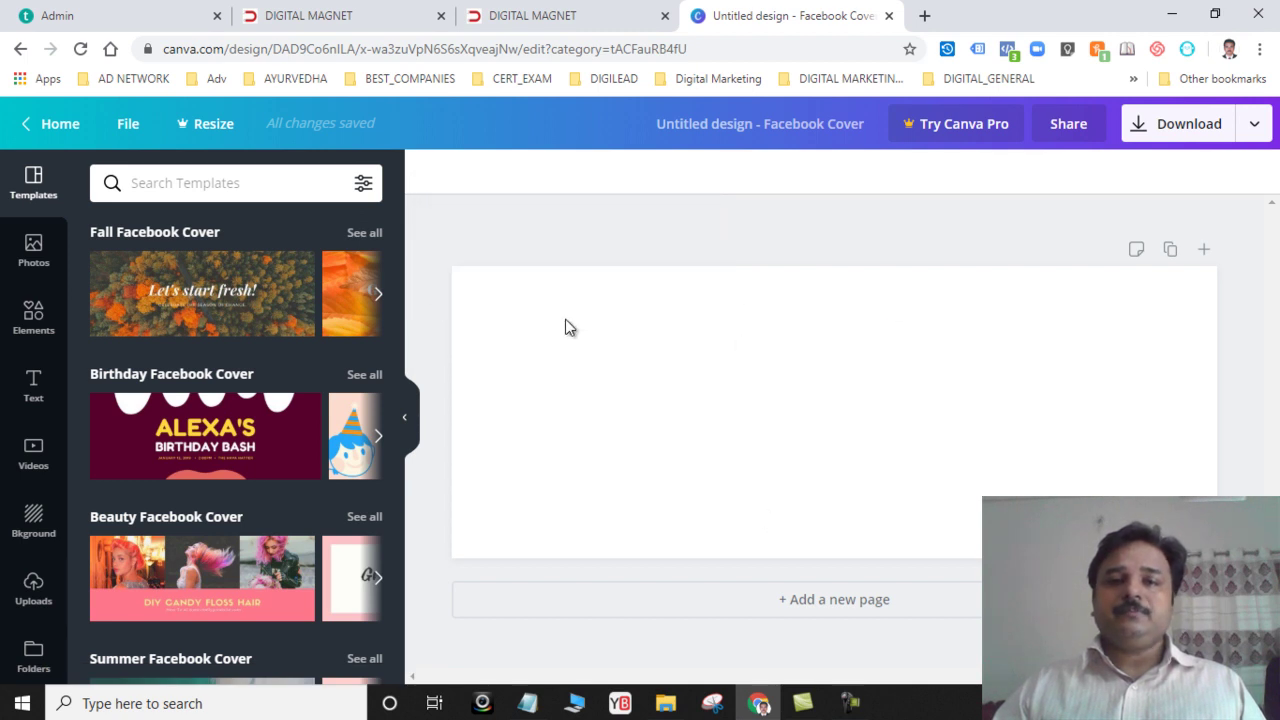
{"action": "left_click", "coordinate": [952, 279]}
{"action": "scroll", "coordinate": [270, 408], "scroll_direction": "down", "scroll_amount": 2}
{"action": "scroll", "coordinate": [270, 408], "scroll_direction": "down", "scroll_amount": 4}
{"action": "scroll", "coordinate": [268, 430], "scroll_direction": "down", "scroll_amount": 4}
{"action": "scroll", "coordinate": [268, 452], "scroll_direction": "down", "scroll_amount": 3}
{"action": "scroll", "coordinate": [268, 452], "scroll_direction": "down", "scroll_amount": 3}
{"action": "scroll", "coordinate": [270, 445], "scroll_direction": "down", "scroll_amount": 3}
{"action": "scroll", "coordinate": [271, 443], "scroll_direction": "down", "scroll_amount": 3}
{"action": "scroll", "coordinate": [270, 447], "scroll_direction": "down", "scroll_amount": 3}
{"action": "scroll", "coordinate": [268, 442], "scroll_direction": "down", "scroll_amount": 4}
{"action": "scroll", "coordinate": [265, 440], "scroll_direction": "down", "scroll_amount": 2}
{"action": "scroll", "coordinate": [255, 432], "scroll_direction": "up", "scroll_amount": 5}
{"action": "scroll", "coordinate": [256, 410], "scroll_direction": "up", "scroll_amount": 4}
{"action": "scroll", "coordinate": [255, 405], "scroll_direction": "up", "scroll_amount": 5}
{"action": "scroll", "coordinate": [255, 394], "scroll_direction": "up", "scroll_amount": 5}
{"action": "scroll", "coordinate": [265, 388], "scroll_direction": "up", "scroll_amount": 4}
{"action": "scroll", "coordinate": [276, 384], "scroll_direction": "up", "scroll_amount": 1}
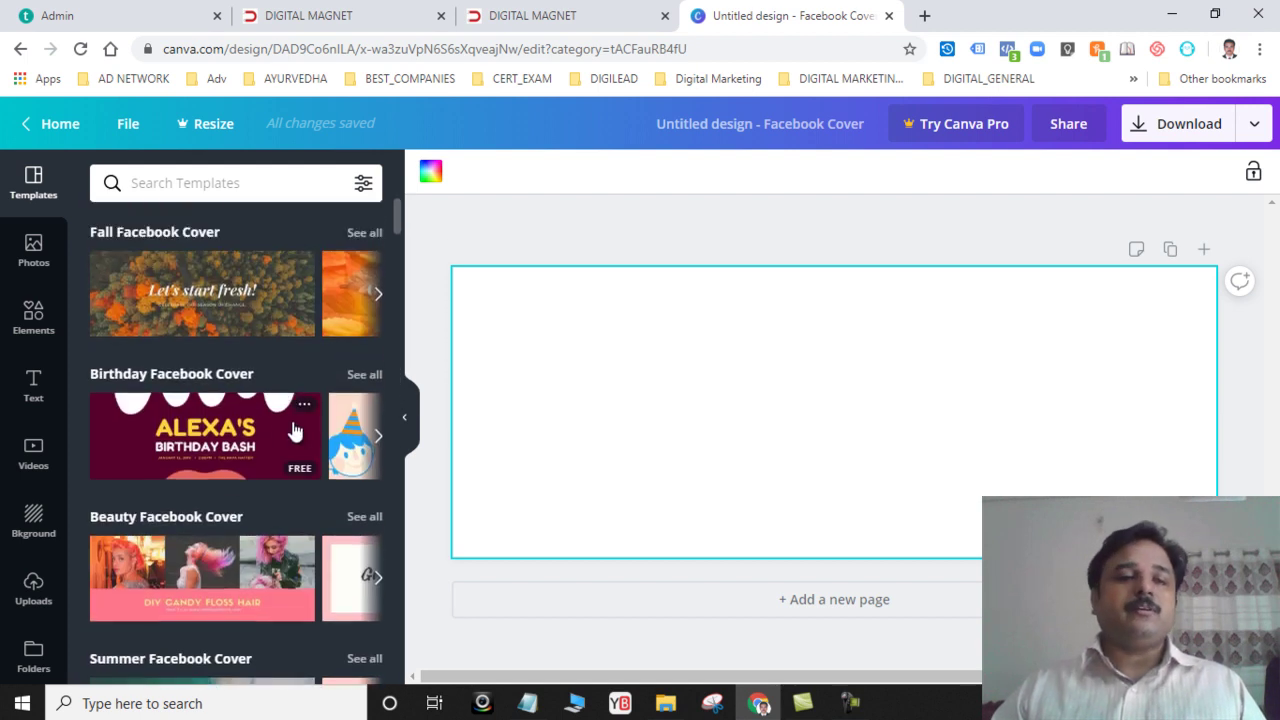
{"action": "scroll", "coordinate": [292, 428], "scroll_direction": "down", "scroll_amount": 1}
{"action": "scroll", "coordinate": [287, 423], "scroll_direction": "down", "scroll_amount": 1}
{"action": "scroll", "coordinate": [287, 424], "scroll_direction": "down", "scroll_amount": 3}
{"action": "scroll", "coordinate": [290, 430], "scroll_direction": "down", "scroll_amount": 5}
{"action": "scroll", "coordinate": [291, 430], "scroll_direction": "down", "scroll_amount": 3}
{"action": "scroll", "coordinate": [291, 449], "scroll_direction": "down", "scroll_amount": 4}
{"action": "scroll", "coordinate": [294, 452], "scroll_direction": "down", "scroll_amount": 4}
{"action": "scroll", "coordinate": [296, 458], "scroll_direction": "down", "scroll_amount": 2}
{"action": "scroll", "coordinate": [296, 458], "scroll_direction": "down", "scroll_amount": 3}
{"action": "scroll", "coordinate": [297, 460], "scroll_direction": "down", "scroll_amount": 3}
{"action": "scroll", "coordinate": [297, 466], "scroll_direction": "down", "scroll_amount": 3}
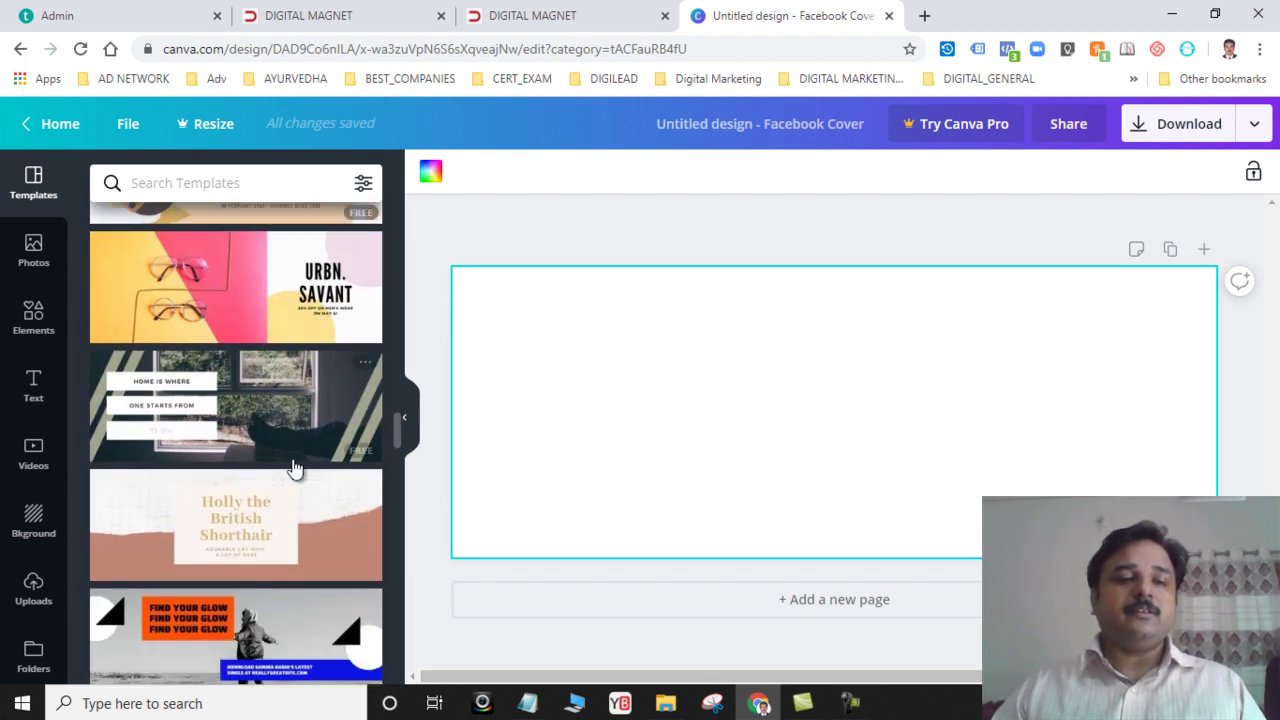
{"action": "scroll", "coordinate": [295, 468], "scroll_direction": "down", "scroll_amount": 3}
{"action": "scroll", "coordinate": [294, 471], "scroll_direction": "up", "scroll_amount": 4}
{"action": "scroll", "coordinate": [270, 540], "scroll_direction": "up", "scroll_amount": 2}
{"action": "scroll", "coordinate": [255, 540], "scroll_direction": "up", "scroll_amount": 1}
{"action": "scroll", "coordinate": [245, 512], "scroll_direction": "up", "scroll_amount": 2}
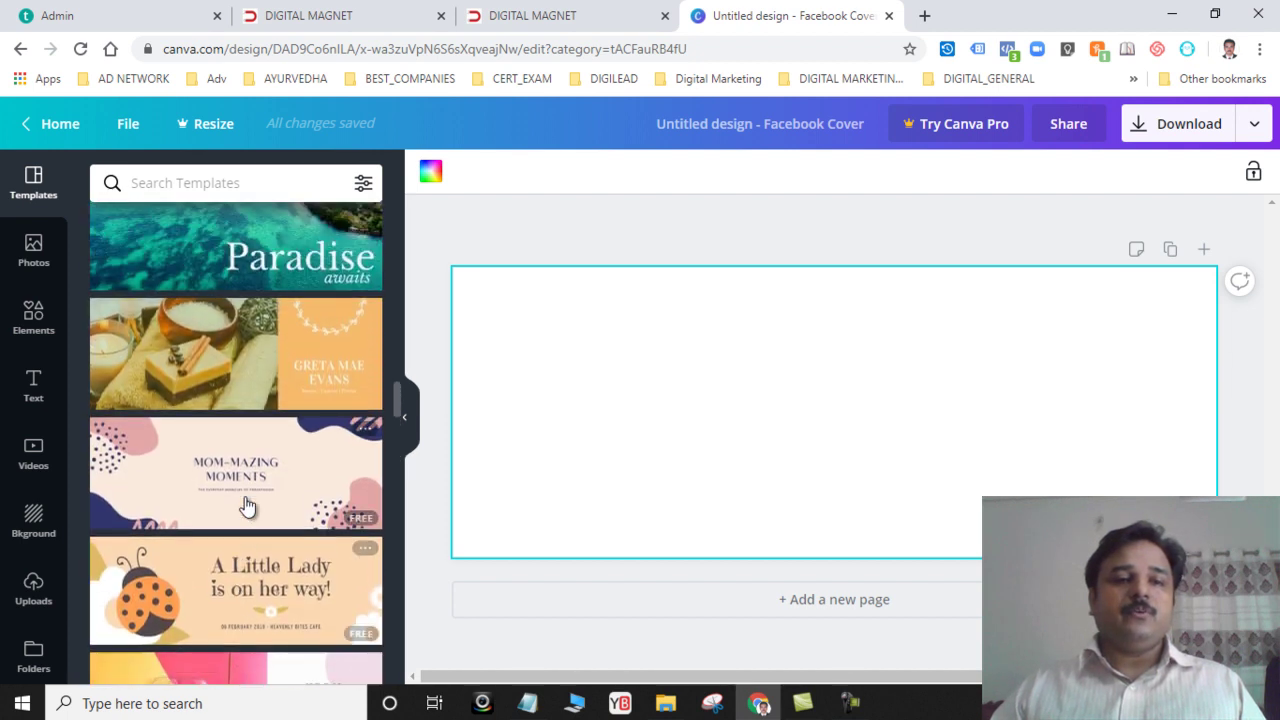
{"action": "left_click", "coordinate": [224, 340]}
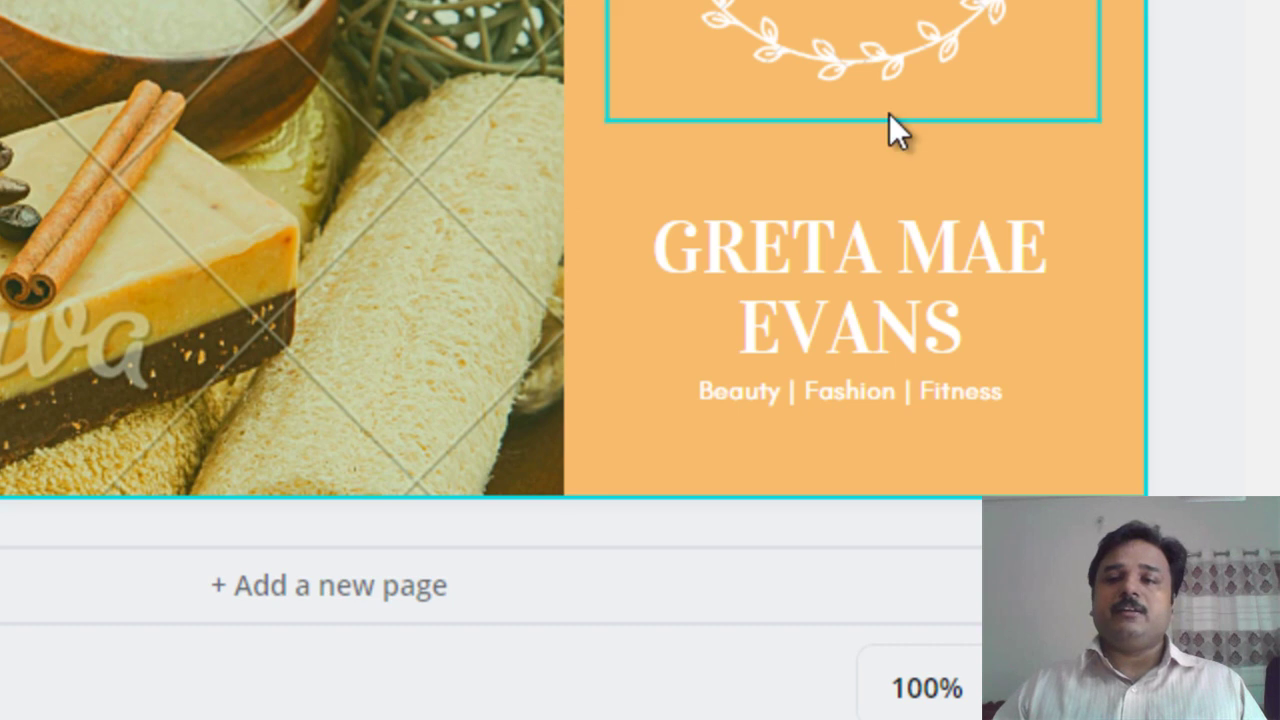
Swap the design for the 'Want Fresh Produce?' template with the fruit photo
{"action": "left_click", "coordinate": [293, 105]}
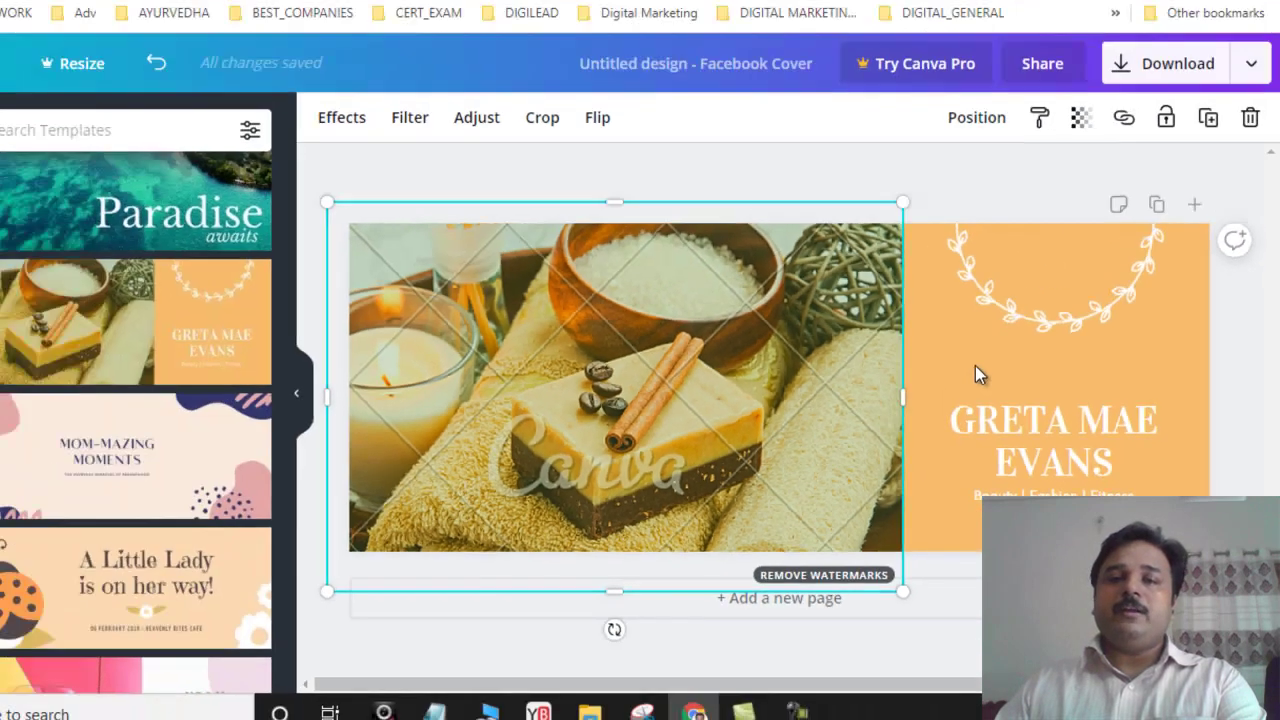
{"action": "scroll", "coordinate": [277, 483], "scroll_direction": "down", "scroll_amount": 3}
{"action": "scroll", "coordinate": [280, 485], "scroll_direction": "down", "scroll_amount": 3}
{"action": "scroll", "coordinate": [283, 486], "scroll_direction": "down", "scroll_amount": 3}
{"action": "scroll", "coordinate": [284, 488], "scroll_direction": "down", "scroll_amount": 1}
{"action": "scroll", "coordinate": [283, 488], "scroll_direction": "down", "scroll_amount": 3}
{"action": "scroll", "coordinate": [282, 500], "scroll_direction": "down", "scroll_amount": 3}
{"action": "scroll", "coordinate": [280, 512], "scroll_direction": "down", "scroll_amount": 3}
{"action": "scroll", "coordinate": [281, 515], "scroll_direction": "down", "scroll_amount": 3}
{"action": "scroll", "coordinate": [281, 515], "scroll_direction": "down", "scroll_amount": 4}
{"action": "scroll", "coordinate": [280, 505], "scroll_direction": "down", "scroll_amount": 5}
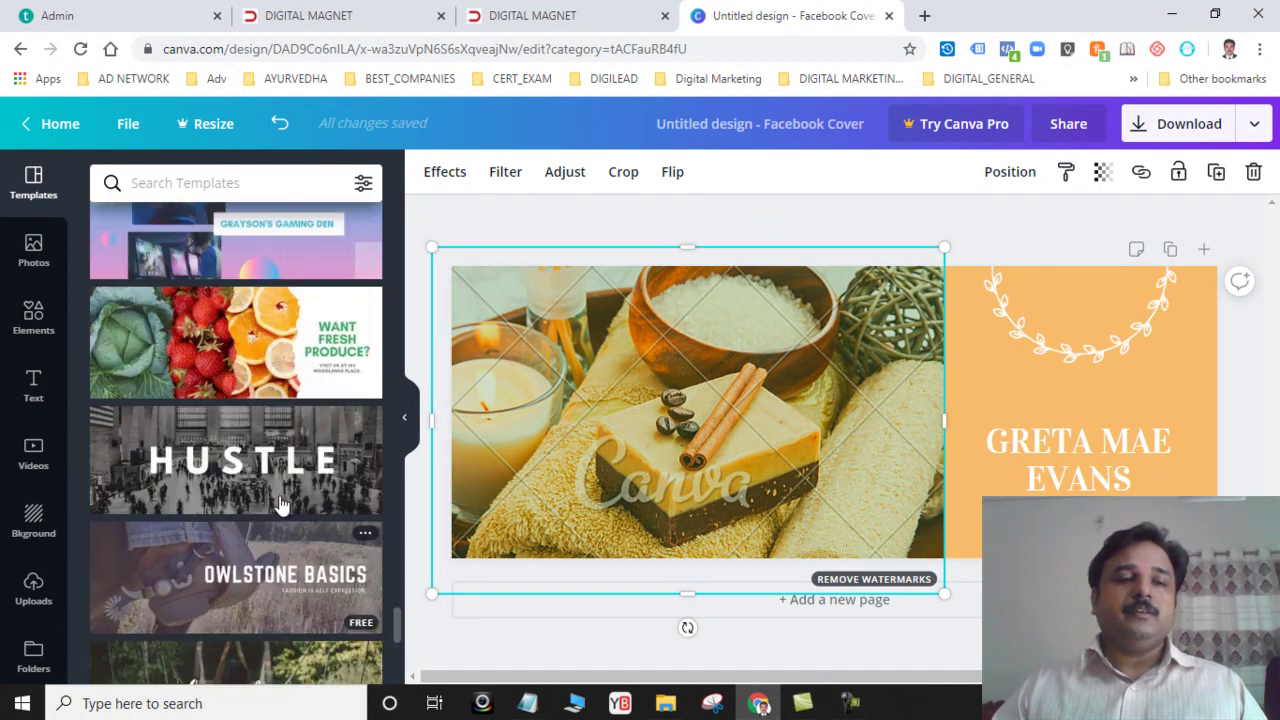
{"action": "scroll", "coordinate": [230, 520], "scroll_direction": "up", "scroll_amount": 2}
{"action": "left_click", "coordinate": [205, 530]}
{"action": "left_click", "coordinate": [842, 468]}
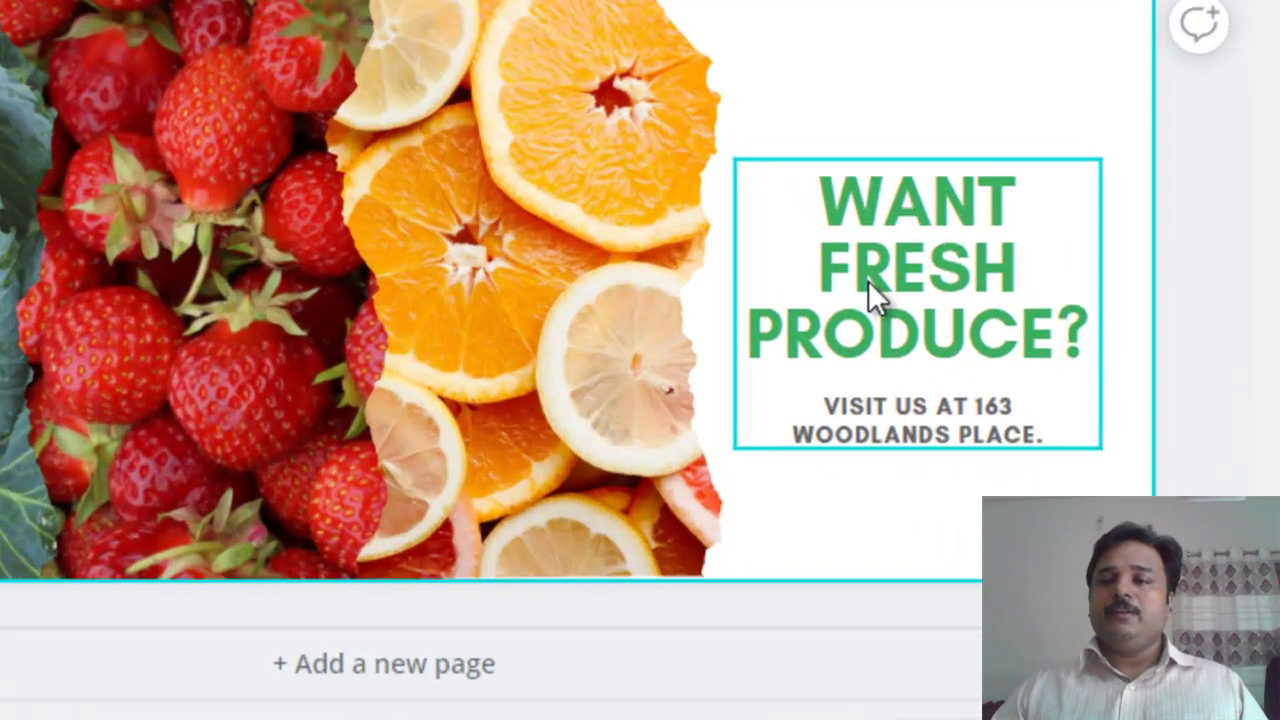
Select the entire 'WANT FRESH PRODUCE?' heading text for editing
{"action": "left_click", "coordinate": [1075, 408]}
{"action": "left_click", "coordinate": [843, 266]}
{"action": "mouse_move", "coordinate": [1077, 328]}
{"action": "left_mouse_down"}
{"action": "mouse_move", "coordinate": [866, 250]}
{"action": "mouse_move", "coordinate": [816, 188]}
{"action": "left_mouse_up"}
{"action": "left_click", "coordinate": [866, 250]}
{"action": "double_click", "coordinate": [900, 320]}
{"action": "left_click", "coordinate": [953, 245]}
{"action": "key", "text": "shift+Right"}
{"action": "left_click", "coordinate": [1060, 320]}
{"action": "left_click_drag", "start_coordinate": [1073, 318], "coordinate": [826, 200]}
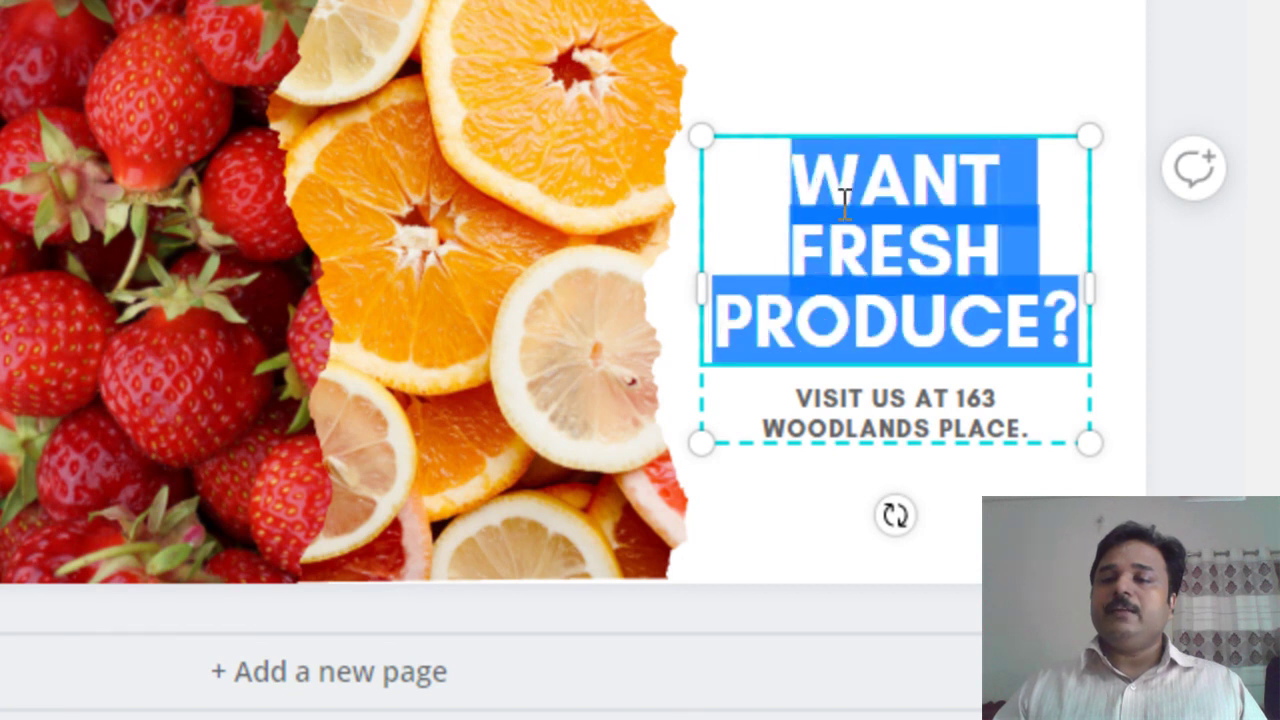
Retype the heading as 'ROYAL' / 'RESTAURANT' on two lines with a smaller font size
{"action": "type", "text": "R"}
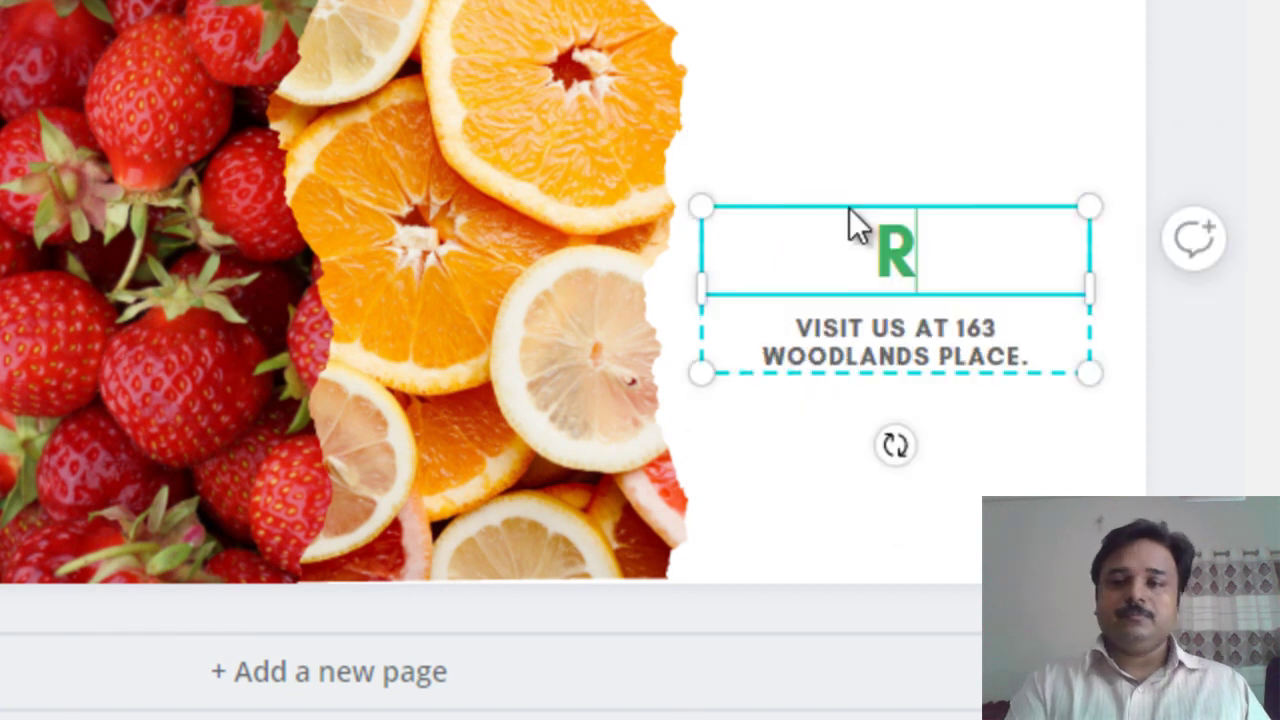
{"action": "type", "text": "OT"}
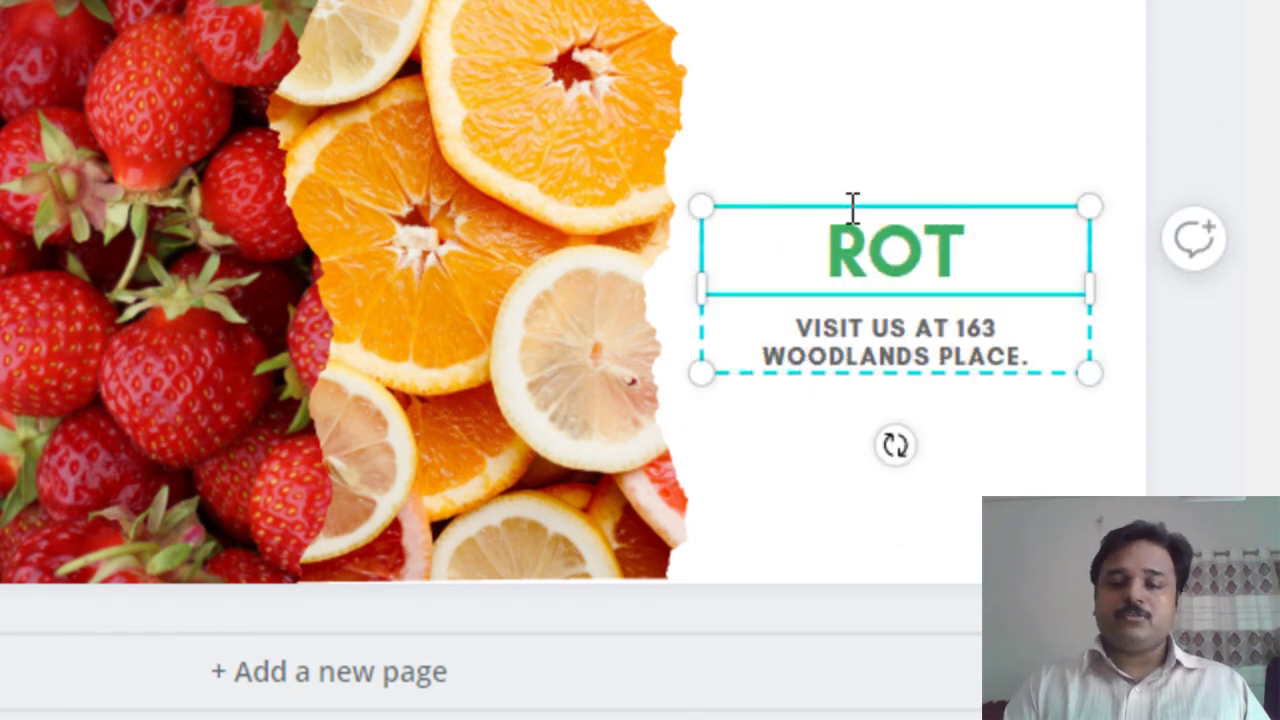
{"action": "type", "text": "YA"}
{"action": "key", "text": "BackSpace"}
{"action": "key", "text": "BackSpace"}
{"action": "key", "text": "BackSpace"}
{"action": "type", "text": "YAL"}
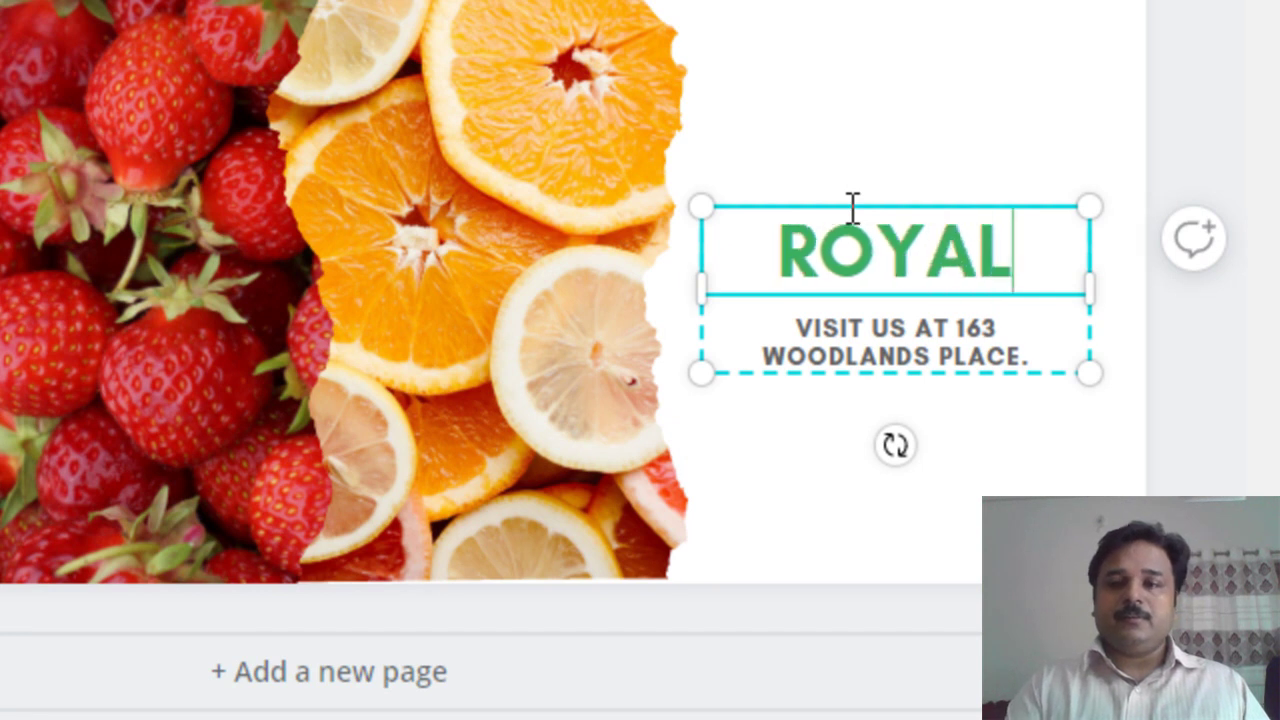
{"action": "key", "text": "Return"}
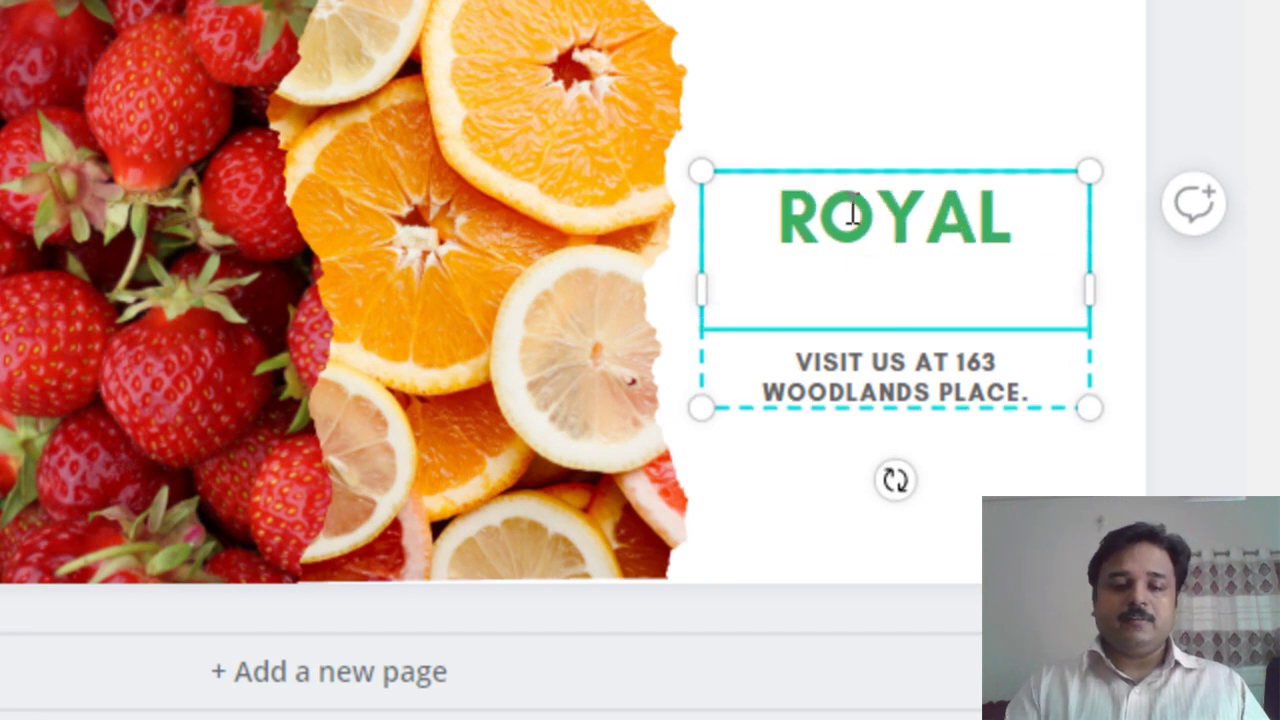
{"action": "type", "text": "RESTAURANT"}
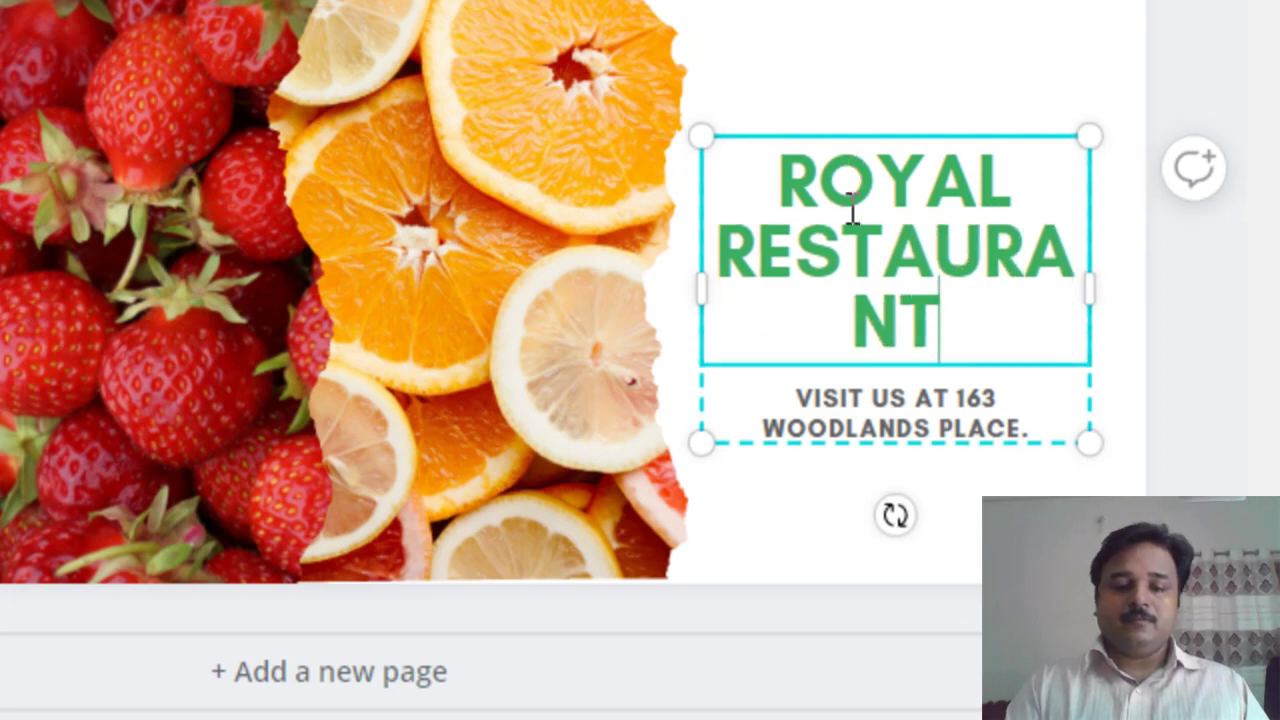
{"action": "mouse_move", "coordinate": [938, 318]}
{"action": "left_mouse_down"}
{"action": "mouse_move", "coordinate": [808, 214]}
{"action": "mouse_move", "coordinate": [790, 175]}
{"action": "left_mouse_up"}
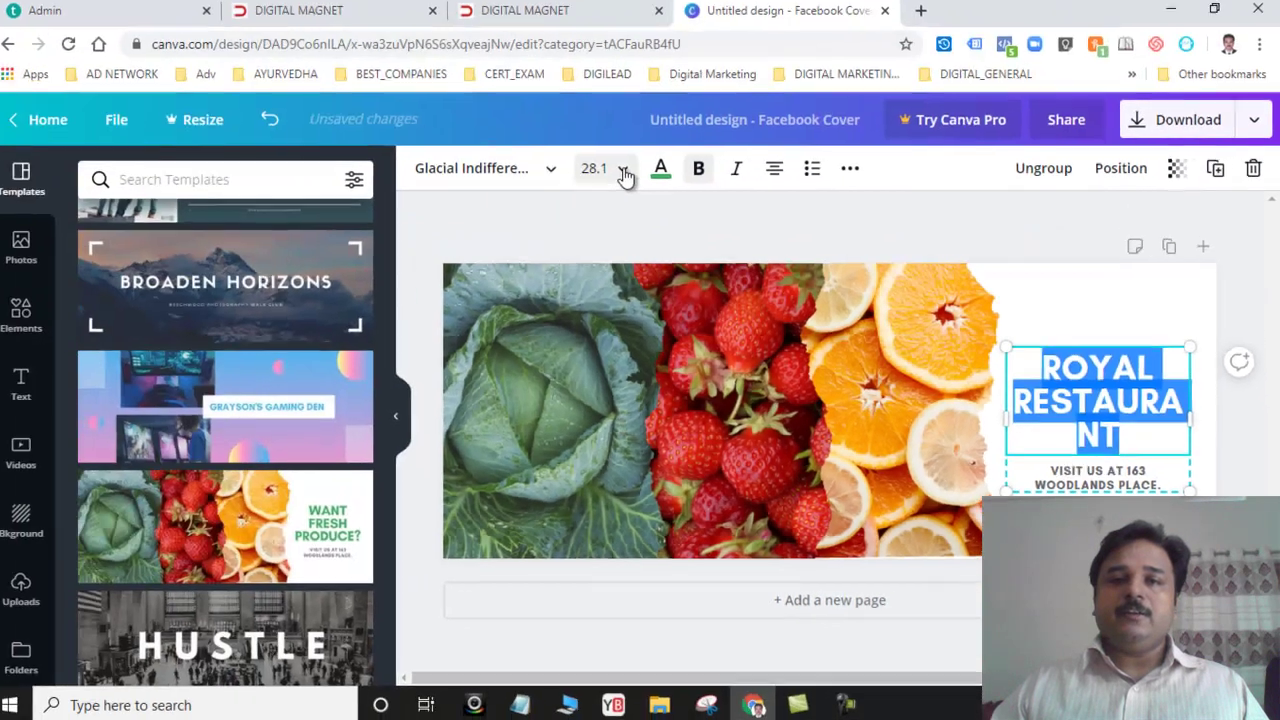
{"action": "left_click", "coordinate": [625, 171]}
{"action": "scroll", "coordinate": [630, 440], "scroll_direction": "down", "scroll_amount": 2}
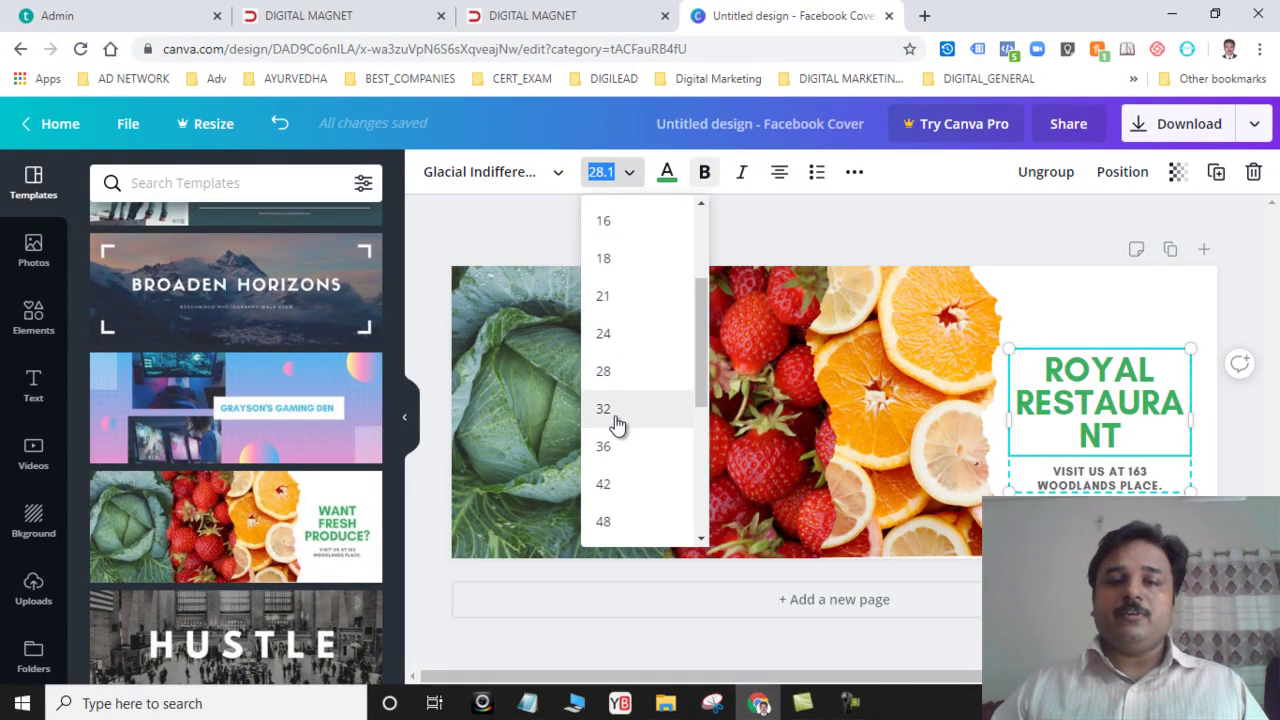
{"action": "left_click", "coordinate": [606, 333]}
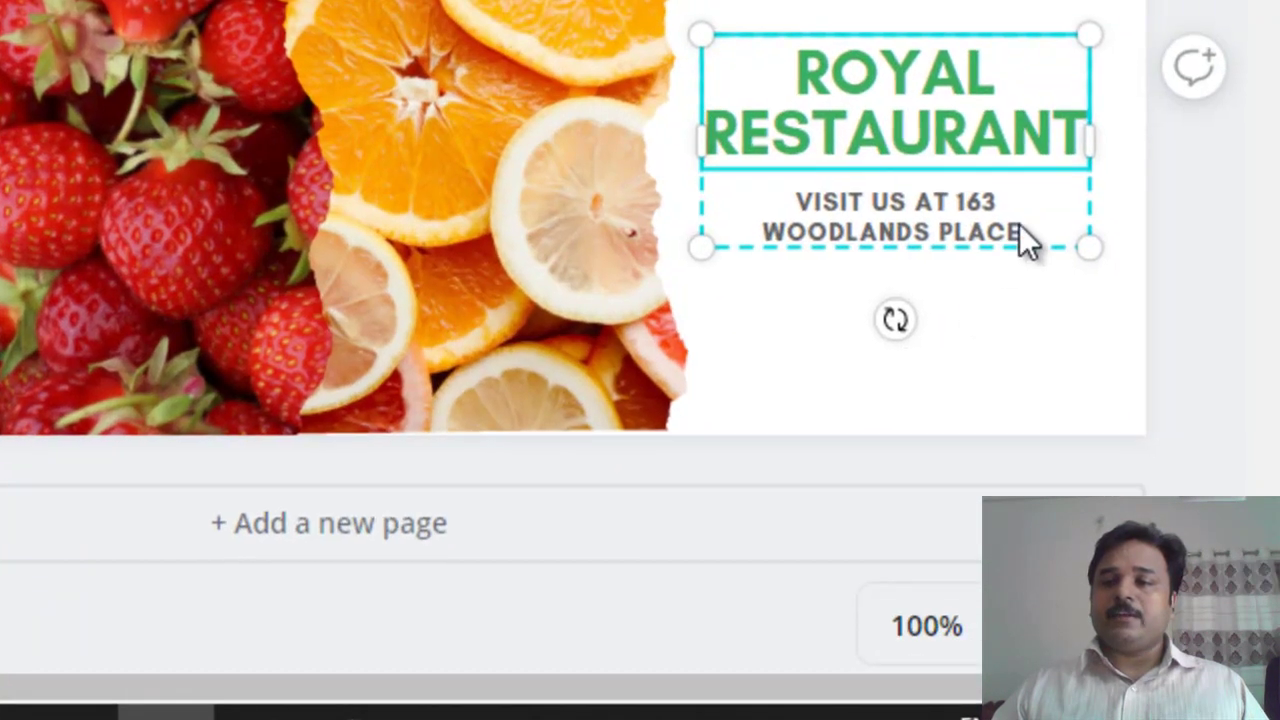
Replace the address line beneath the heading with 'KOCHI'
{"action": "left_click", "coordinate": [933, 210]}
{"action": "left_click_drag", "start_coordinate": [1034, 230], "coordinate": [812, 195]}
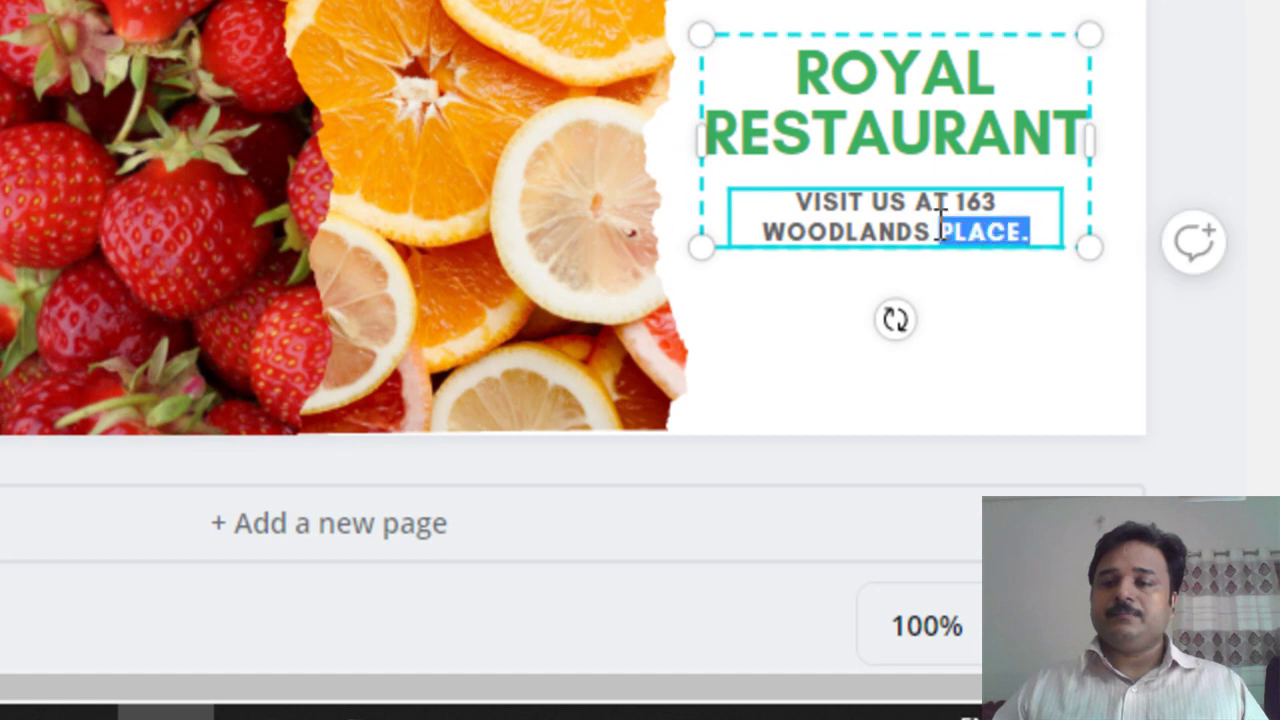
{"action": "key", "text": "BackSpace"}
{"action": "key", "text": "BackSpace"}
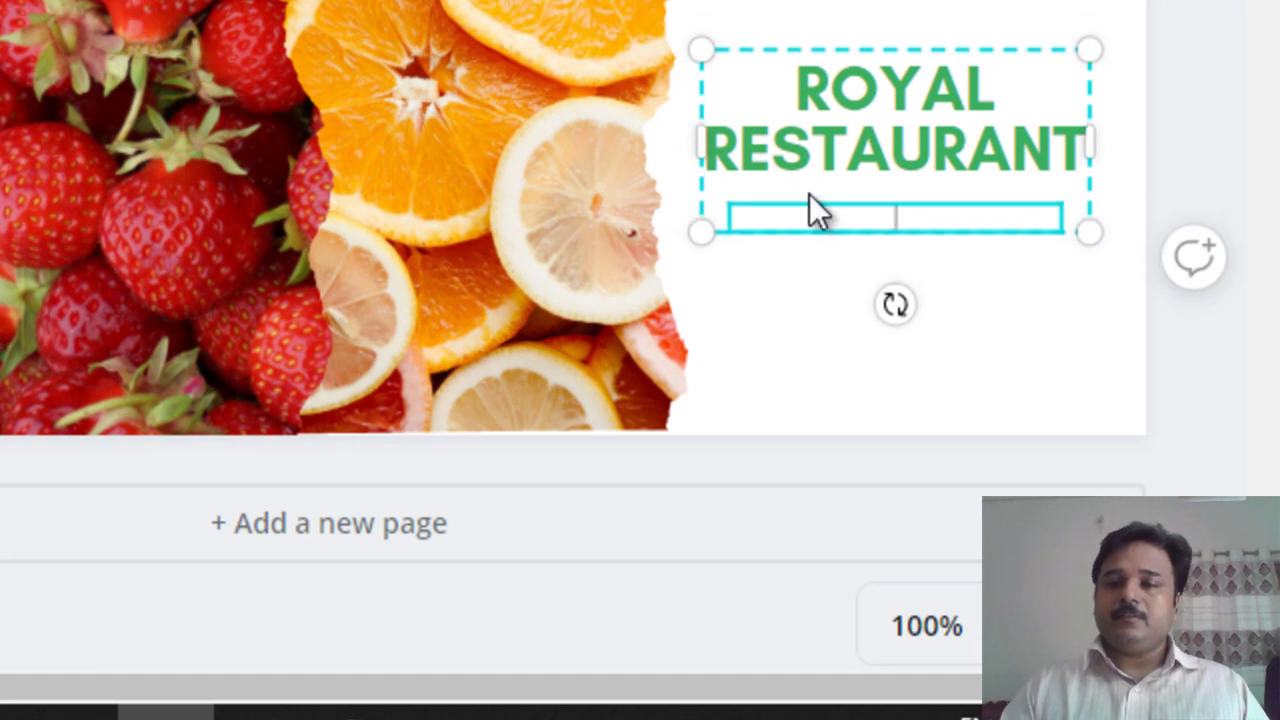
{"action": "type", "text": "KOCHI"}
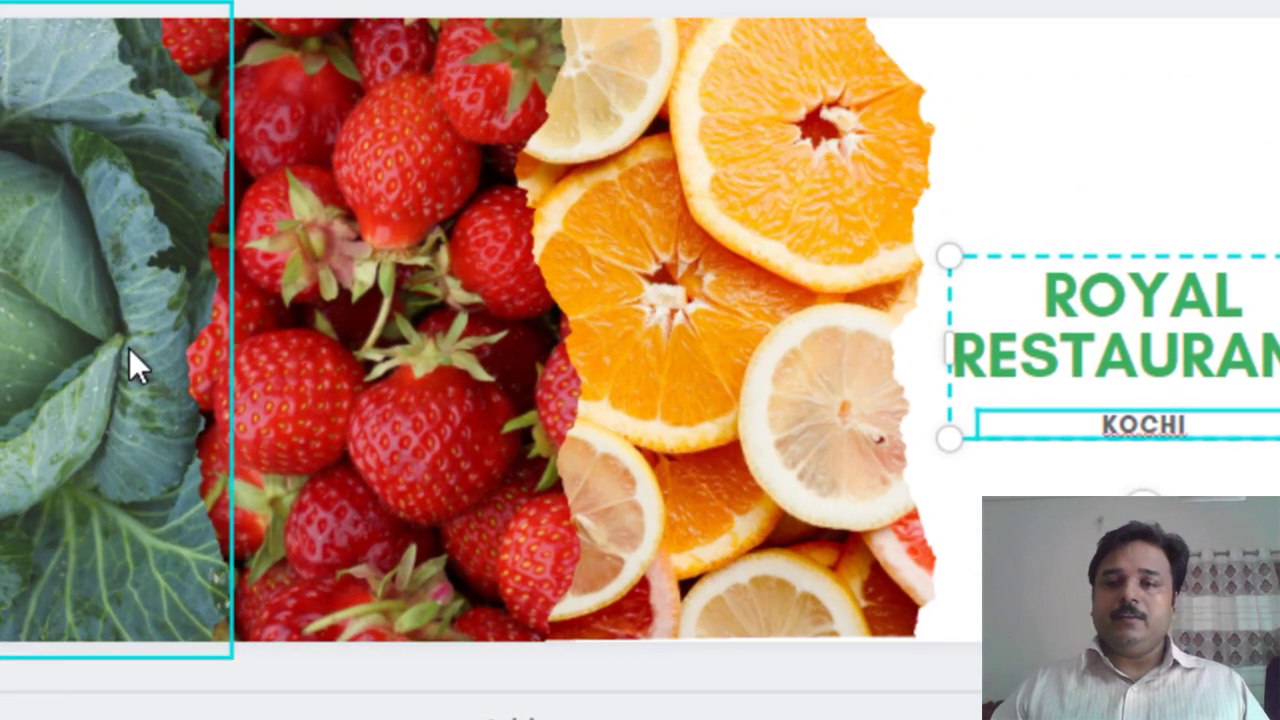
{"action": "left_click", "coordinate": [130, 352]}
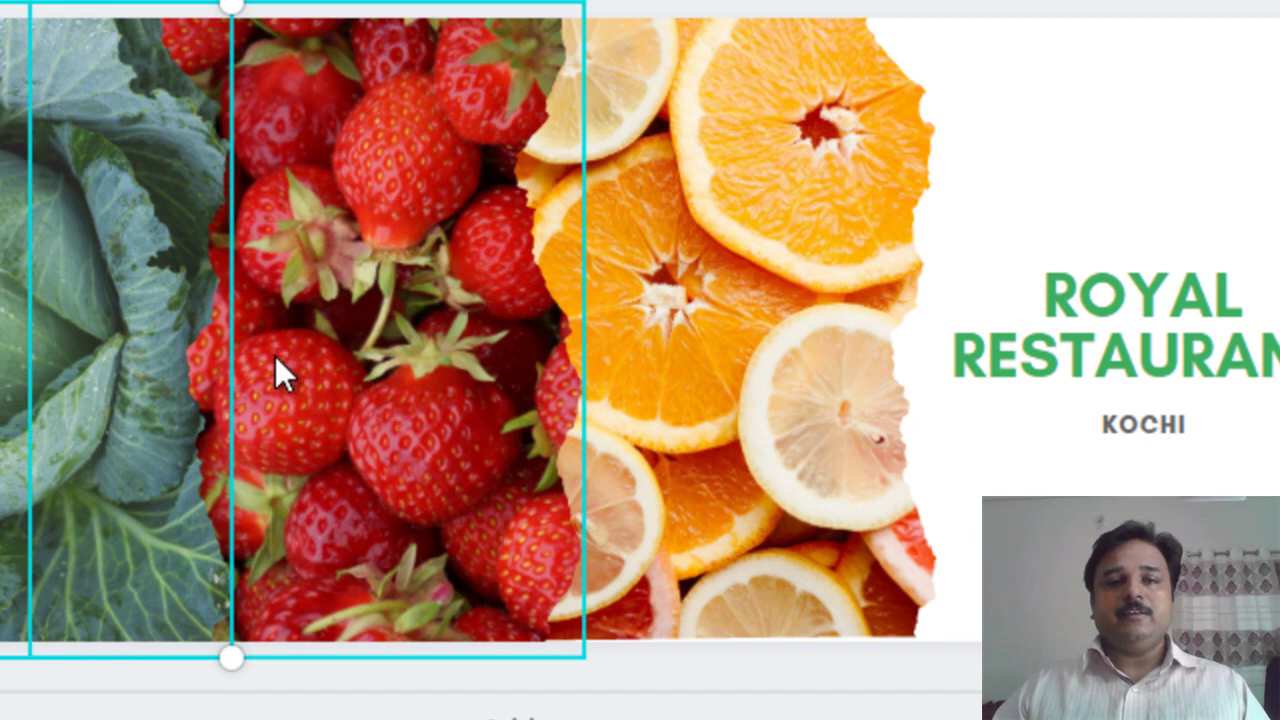
{"action": "left_click", "coordinate": [1115, 129]}
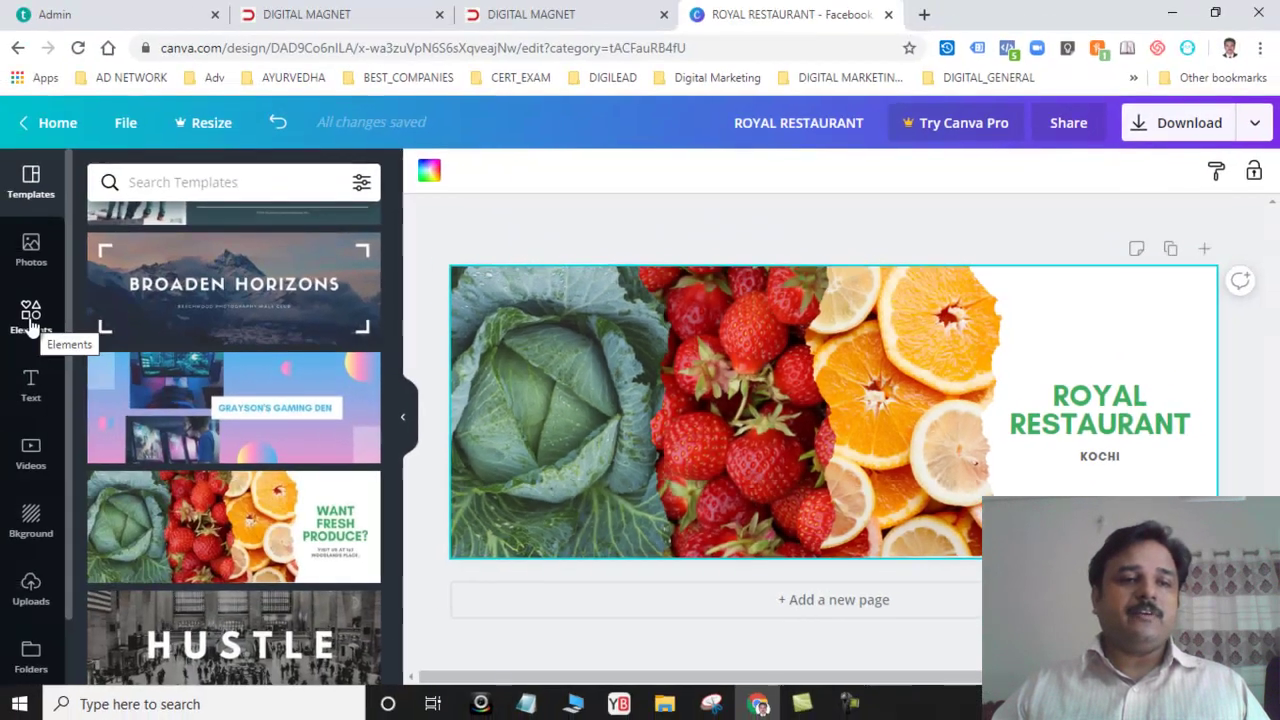
Search the Elements panel for 'FOOD' graphics
{"action": "left_click", "coordinate": [33, 318]}
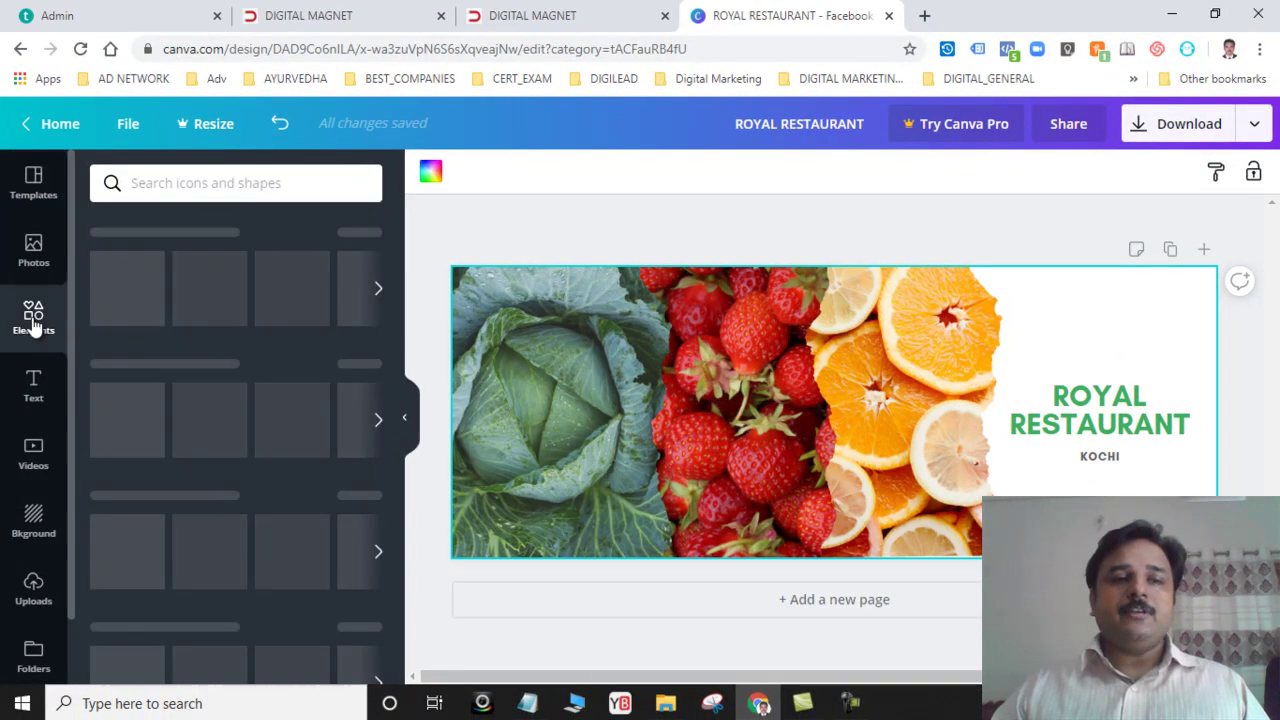
{"action": "left_click", "coordinate": [183, 186]}
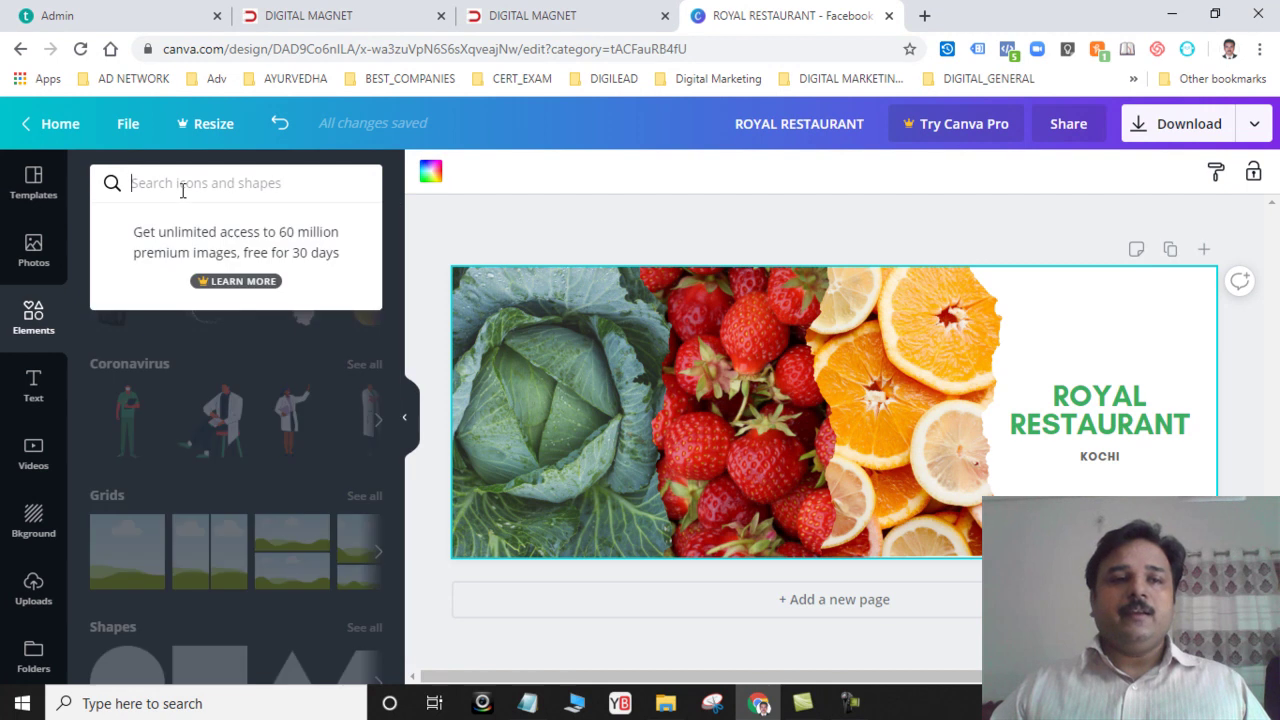
{"action": "type", "text": "FOOD"}
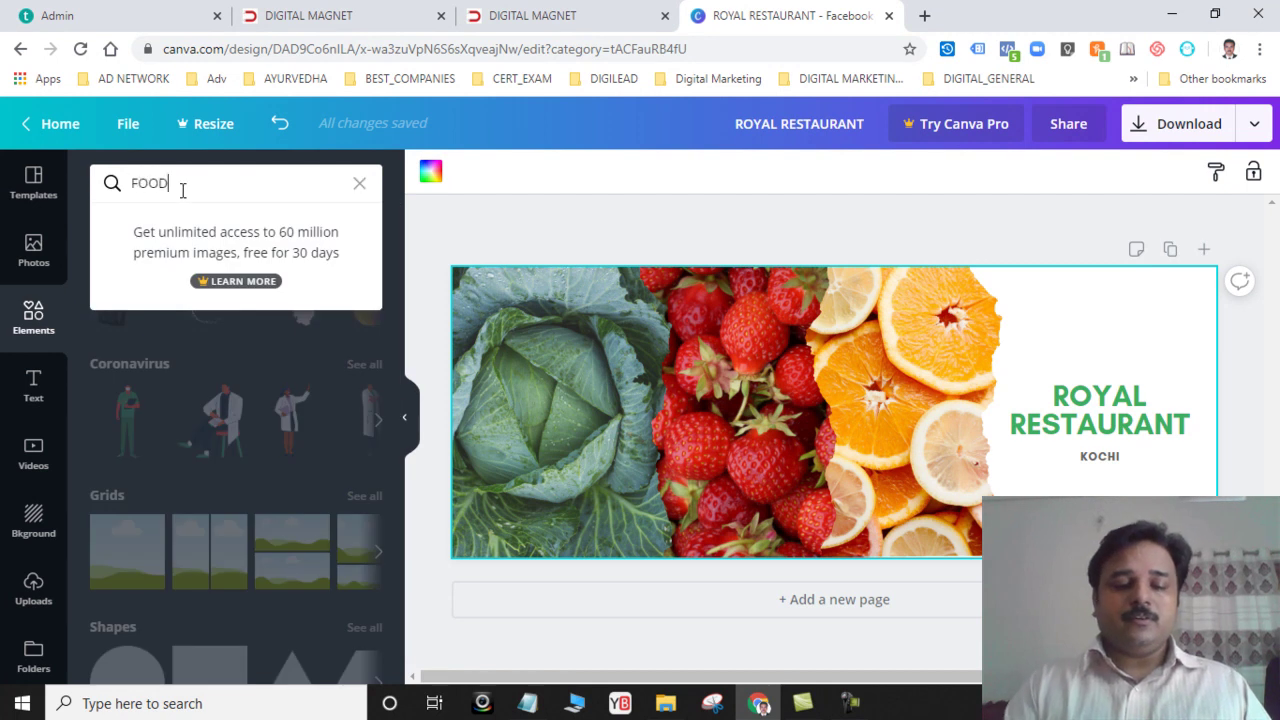
{"action": "key", "text": "Return"}
{"action": "scroll", "coordinate": [283, 484], "scroll_direction": "down", "scroll_amount": 2}
{"action": "scroll", "coordinate": [283, 484], "scroll_direction": "down", "scroll_amount": 1}
{"action": "scroll", "coordinate": [283, 484], "scroll_direction": "down", "scroll_amount": 1}
{"action": "scroll", "coordinate": [284, 482], "scroll_direction": "down", "scroll_amount": 2}
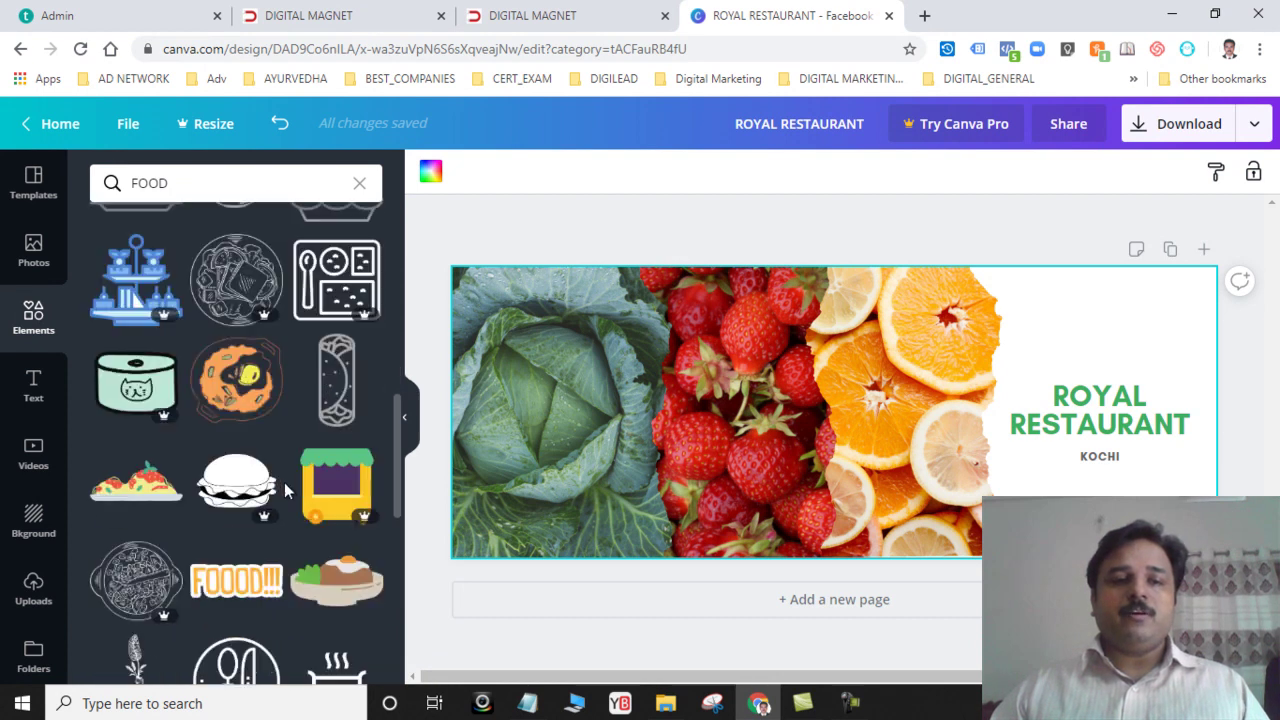
{"action": "scroll", "coordinate": [284, 490], "scroll_direction": "up", "scroll_amount": 2}
{"action": "scroll", "coordinate": [288, 488], "scroll_direction": "up", "scroll_amount": 3}
{"action": "scroll", "coordinate": [292, 486], "scroll_direction": "up", "scroll_amount": 2}
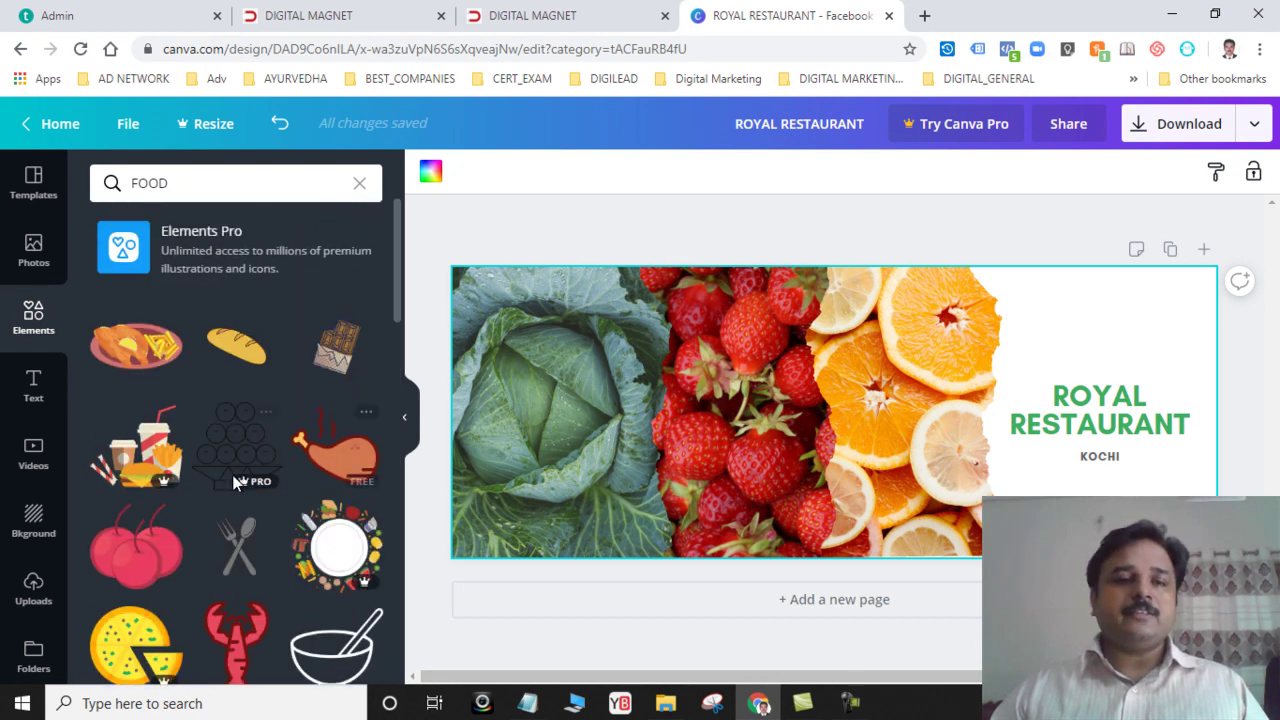
{"action": "scroll", "coordinate": [218, 487], "scroll_direction": "down", "scroll_amount": 1}
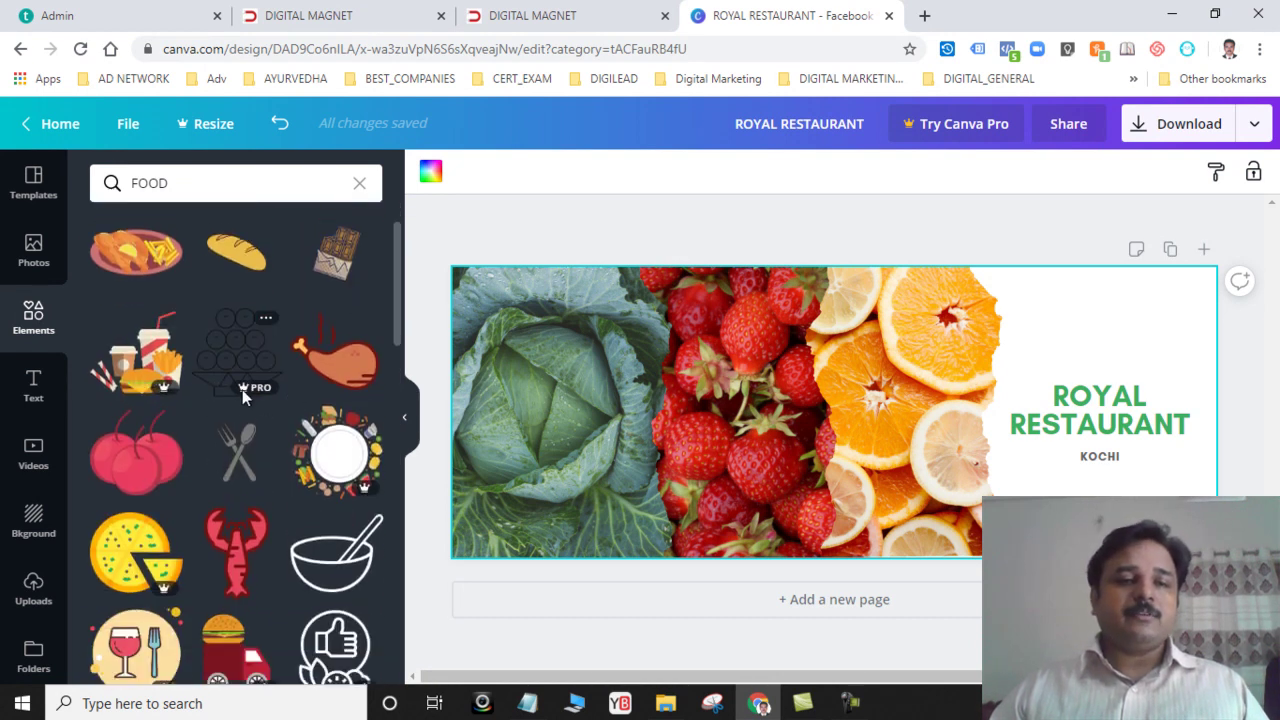
{"action": "scroll", "coordinate": [300, 488], "scroll_direction": "down", "scroll_amount": 2}
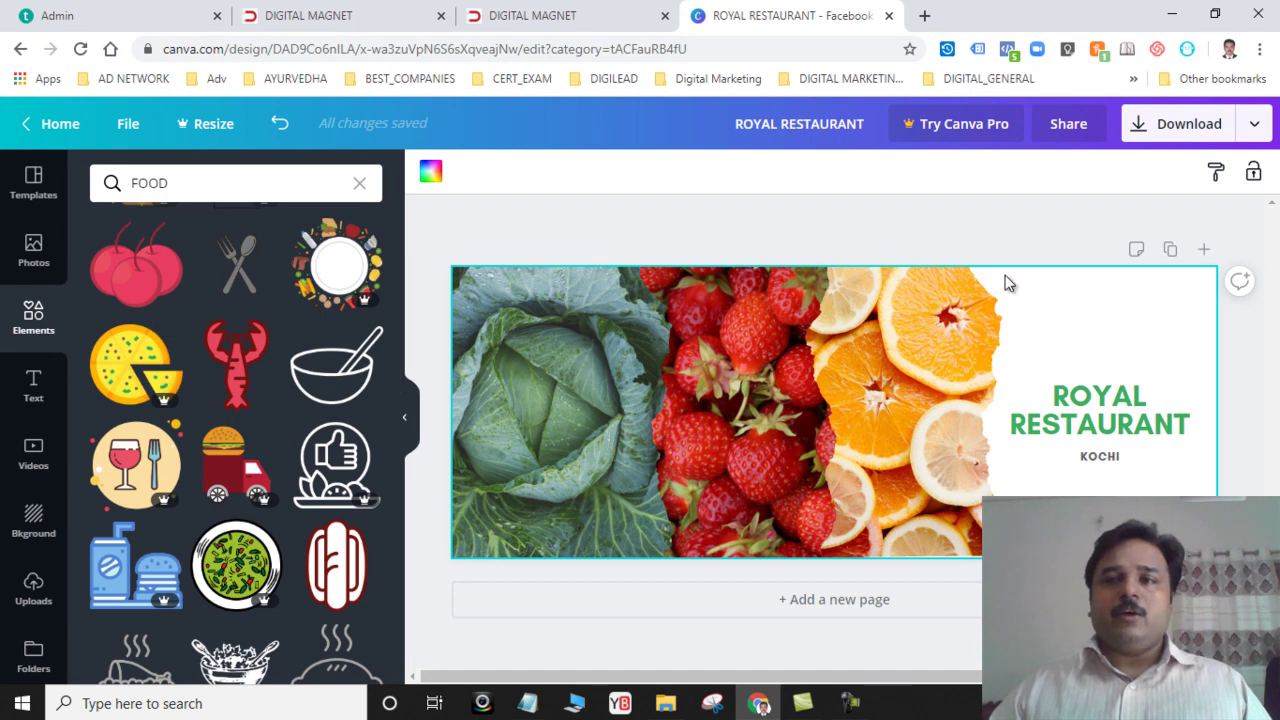
Add the steaming pie icon and position it above the ROYAL RESTAURANT heading
{"action": "left_click", "coordinate": [528, 300]}
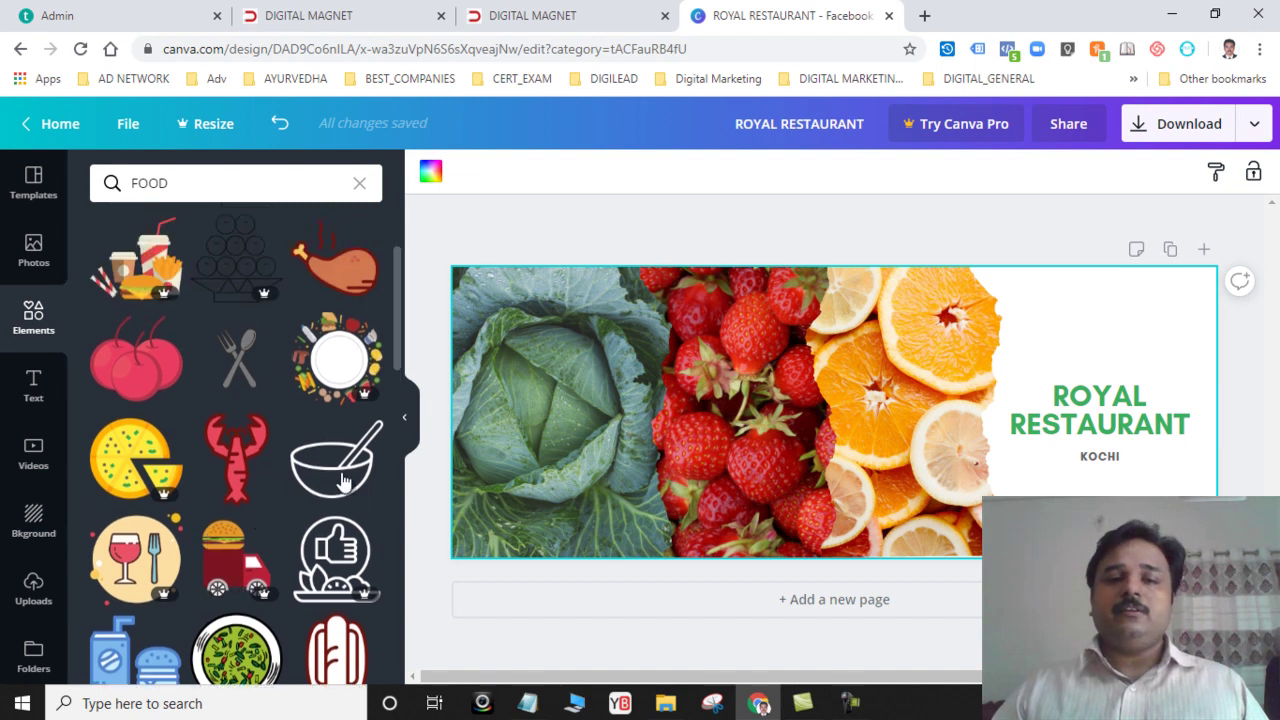
{"action": "scroll", "coordinate": [297, 507], "scroll_direction": "down", "scroll_amount": 1}
{"action": "scroll", "coordinate": [297, 507], "scroll_direction": "down", "scroll_amount": 2}
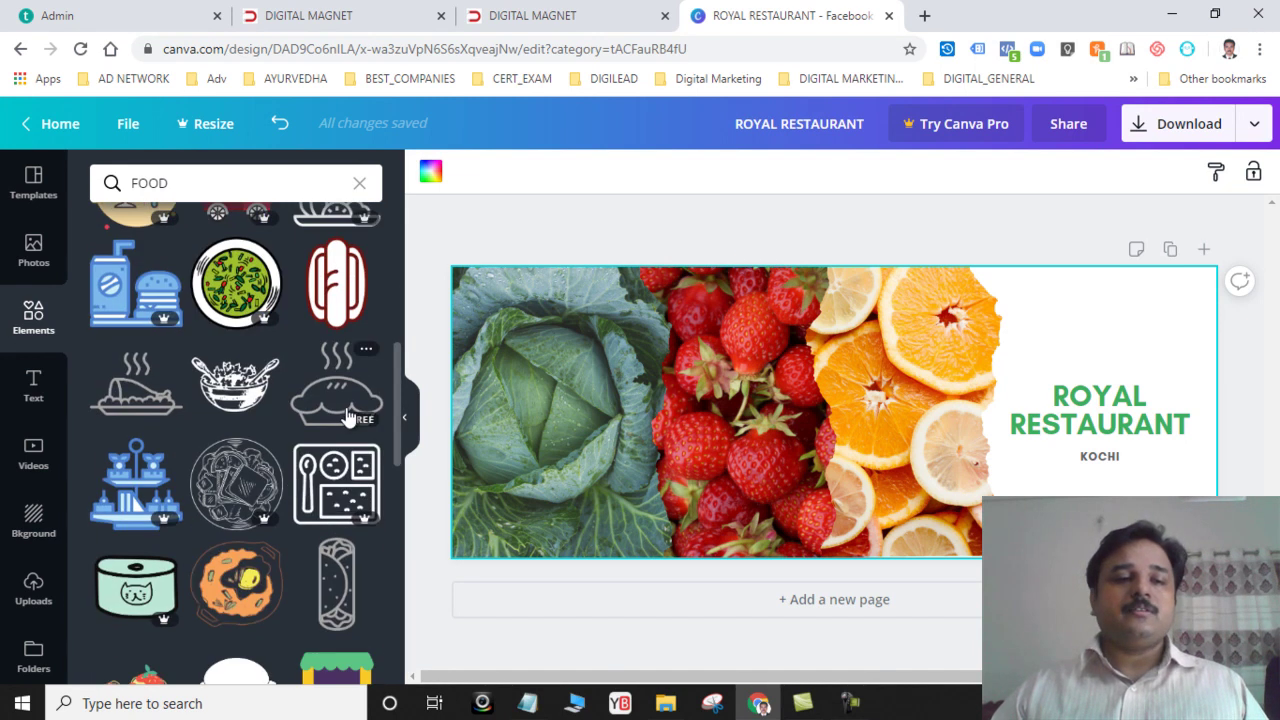
{"action": "scroll", "coordinate": [362, 404], "scroll_direction": "up", "scroll_amount": 1}
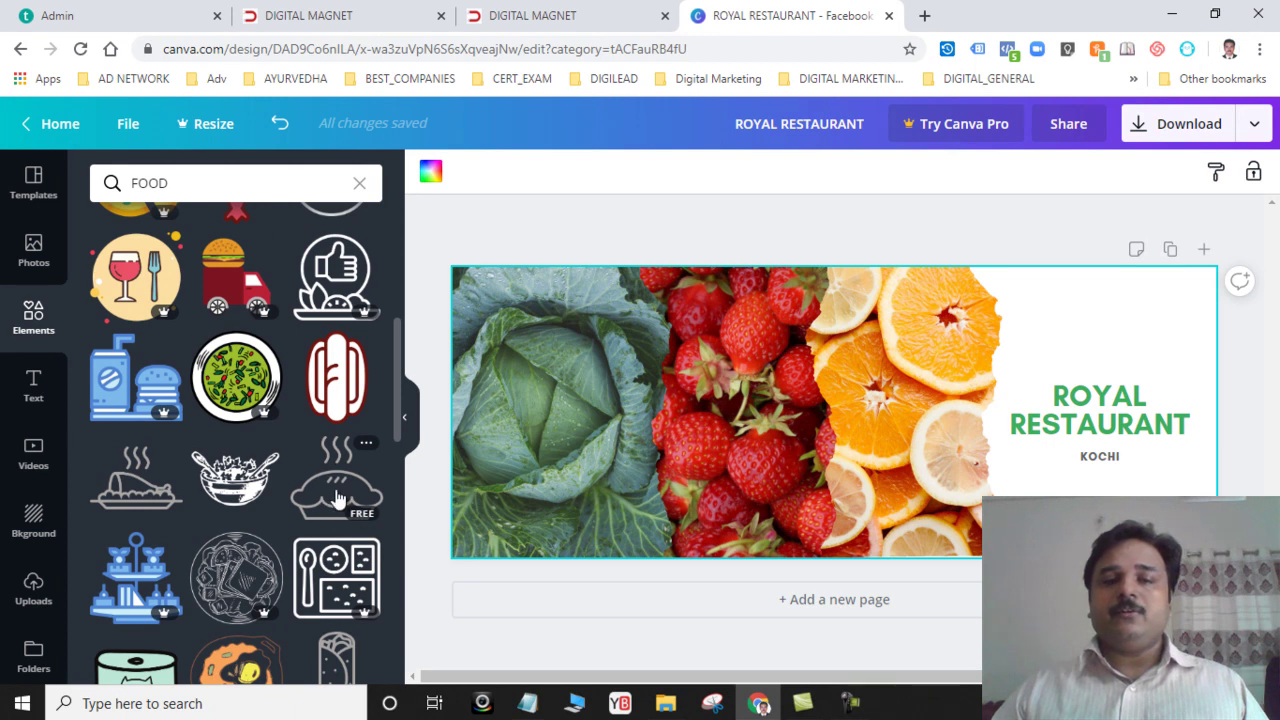
{"action": "left_click", "coordinate": [337, 500]}
{"action": "mouse_move", "coordinate": [839, 398]}
{"action": "left_mouse_down"}
{"action": "mouse_move", "coordinate": [1000, 355]}
{"action": "mouse_move", "coordinate": [1121, 295]}
{"action": "mouse_move", "coordinate": [1110, 328]}
{"action": "left_mouse_up"}
{"action": "left_click", "coordinate": [1160, 470]}
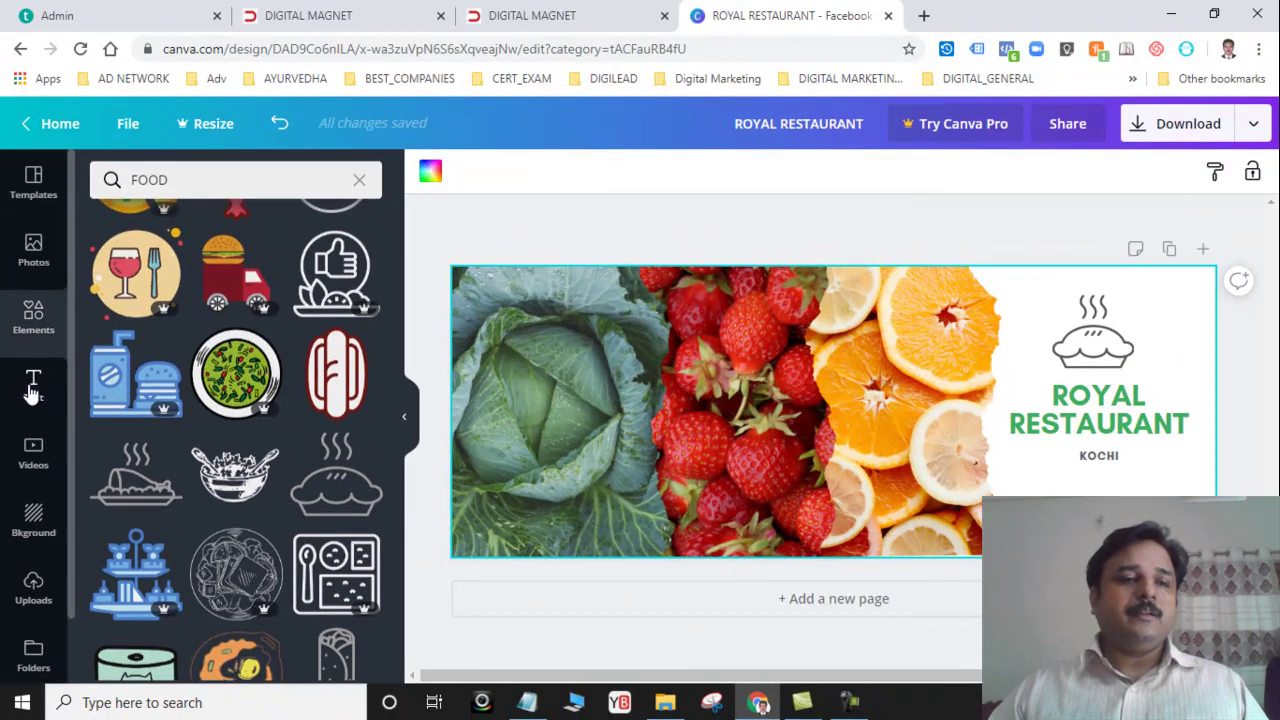
Add a new heading text box, shrink it, and place it beneath KOCHI
{"action": "left_click", "coordinate": [33, 385]}
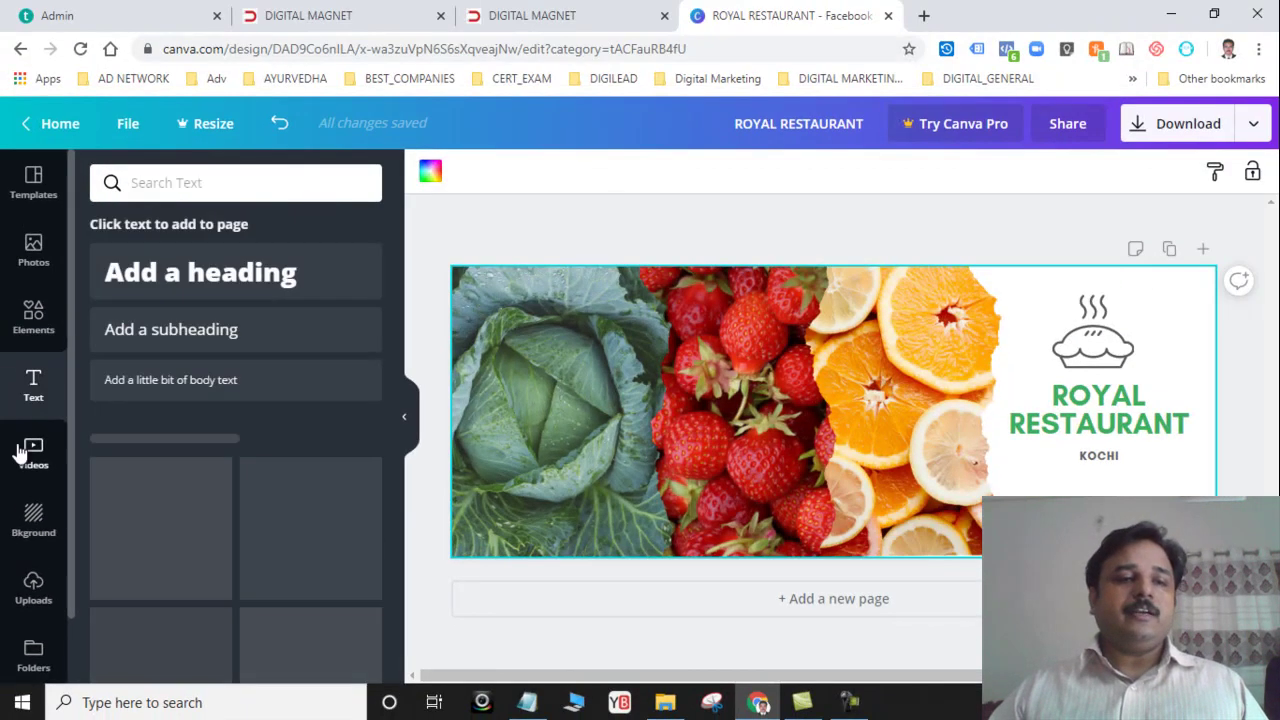
{"action": "left_click", "coordinate": [186, 285]}
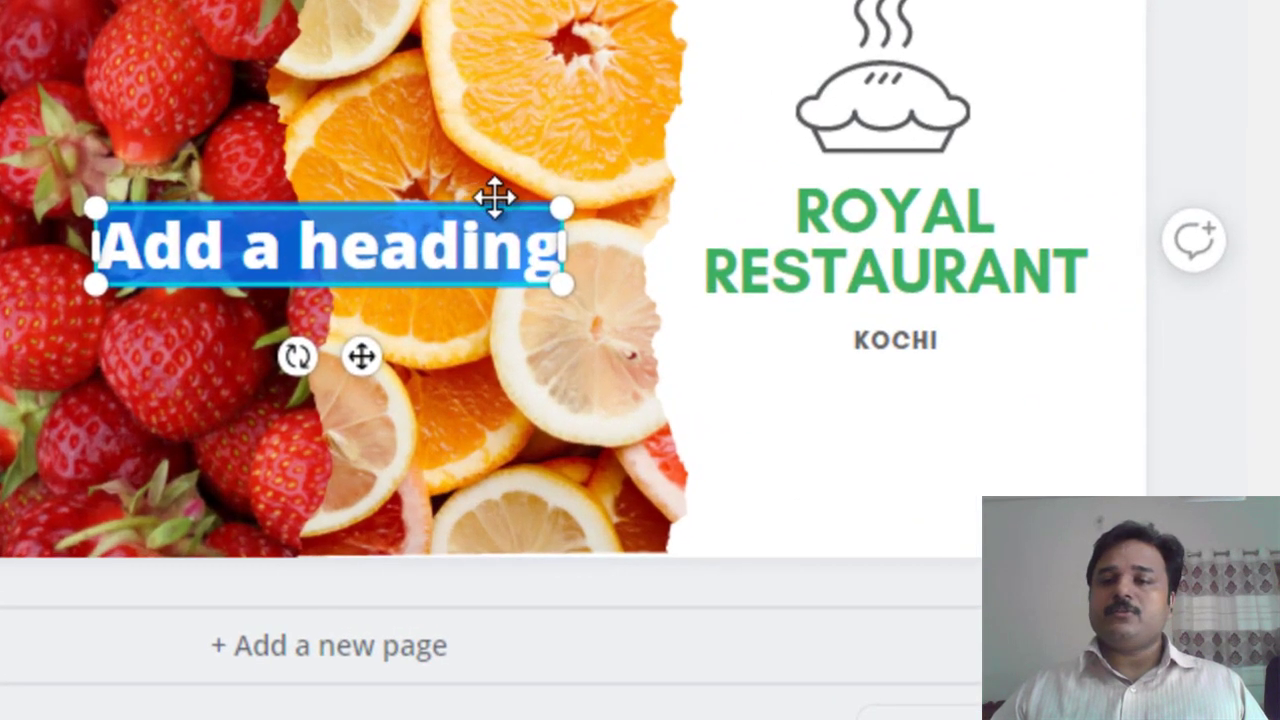
{"action": "left_click_drag", "start_coordinate": [910, 398], "coordinate": [1162, 482]}
{"action": "left_click_drag", "start_coordinate": [1031, 399], "coordinate": [1031, 400]}
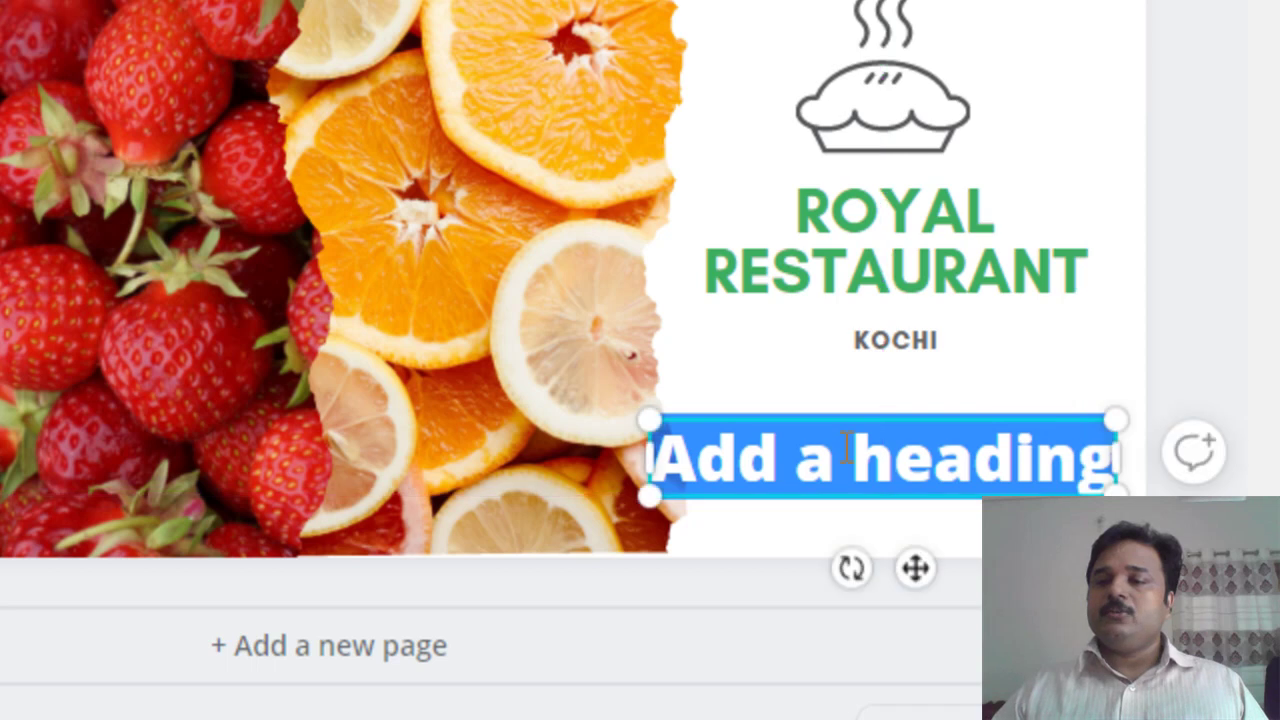
{"action": "left_click_drag", "start_coordinate": [645, 415], "coordinate": [740, 434]}
{"action": "left_click_drag", "start_coordinate": [850, 428], "coordinate": [824, 384]}
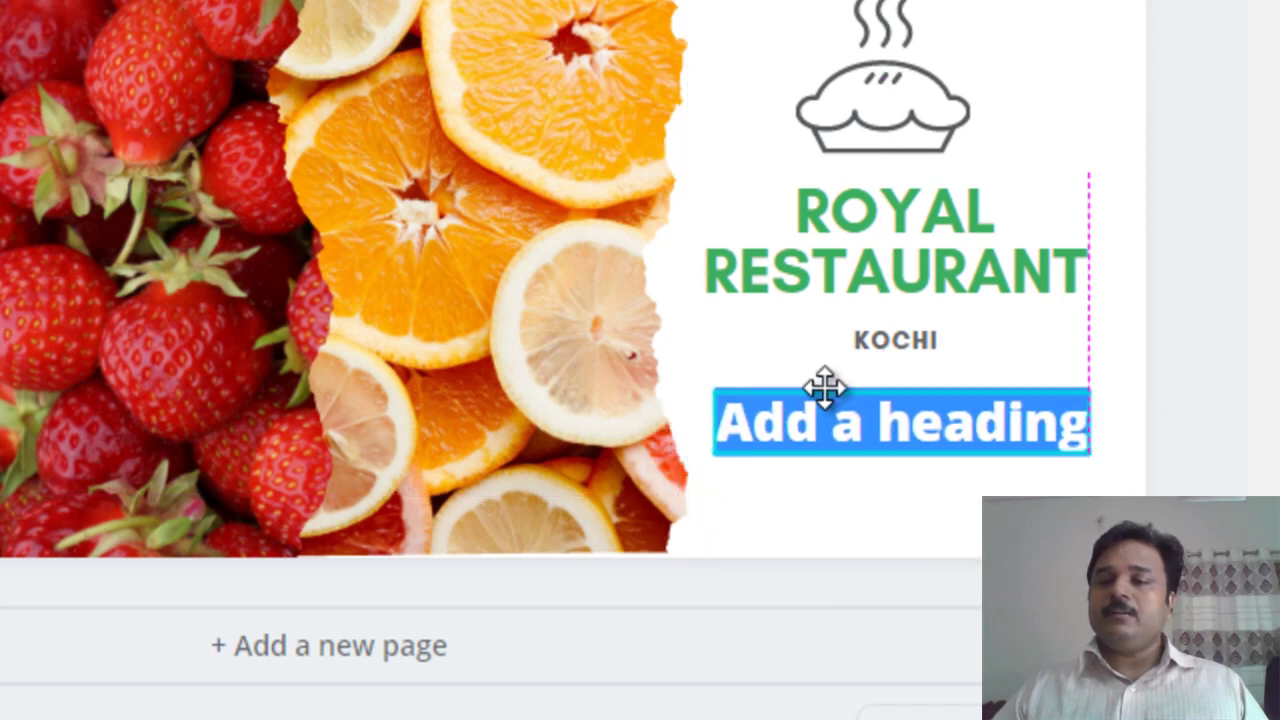
Replace the placeholder heading with 'Mob:' followed by the mobile number
{"action": "left_click_drag", "start_coordinate": [1015, 425], "coordinate": [726, 430]}
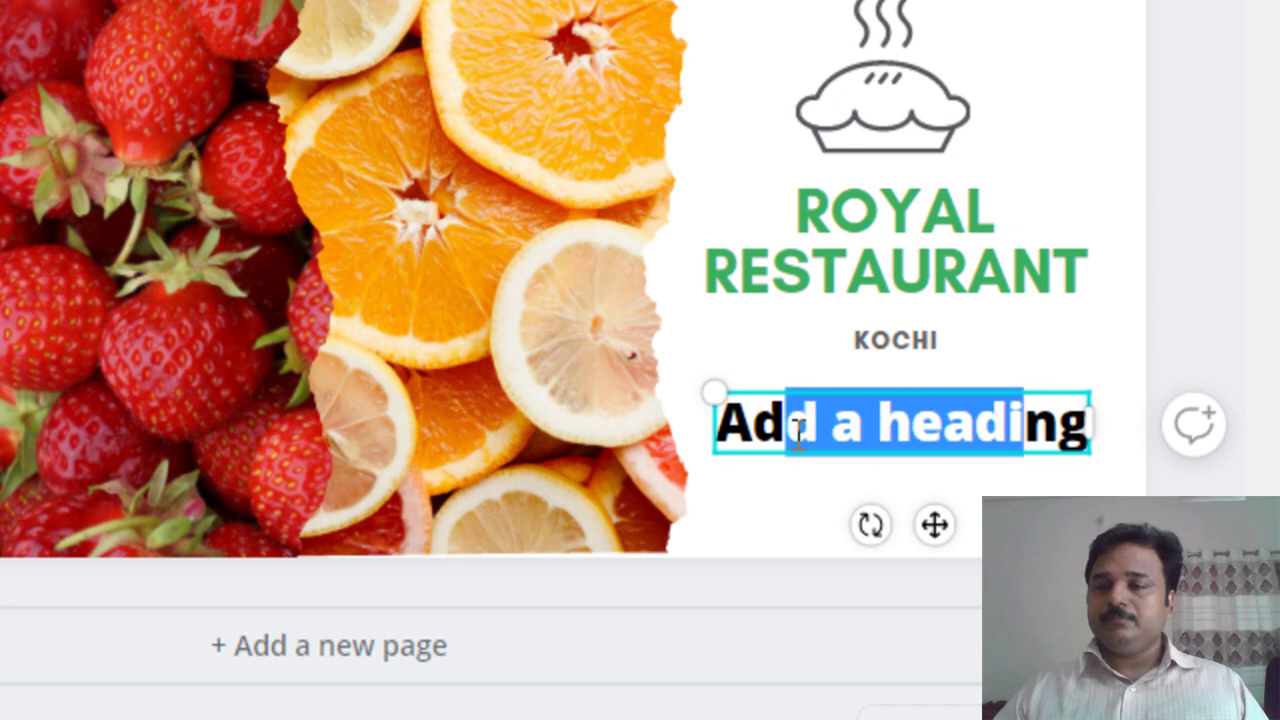
{"action": "key", "text": "Delete"}
{"action": "key", "text": "Delete"}
{"action": "key", "text": "Delete"}
{"action": "type", "text": "Mob: "}
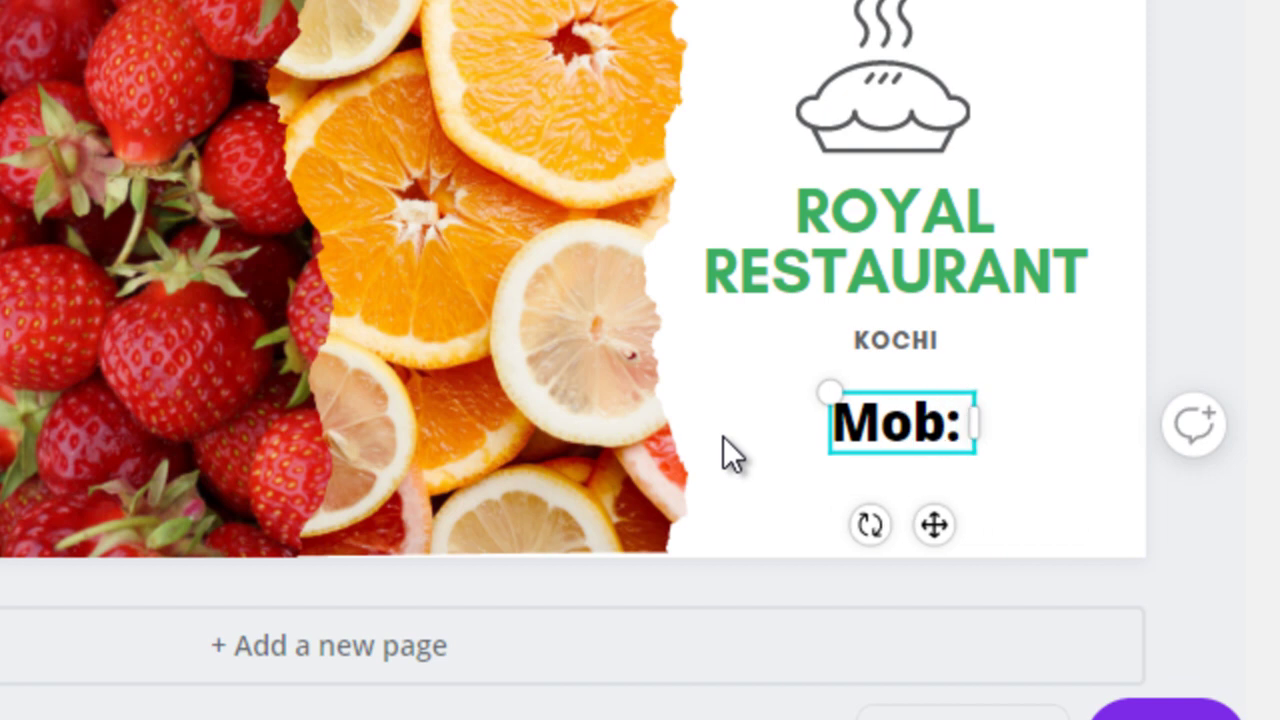
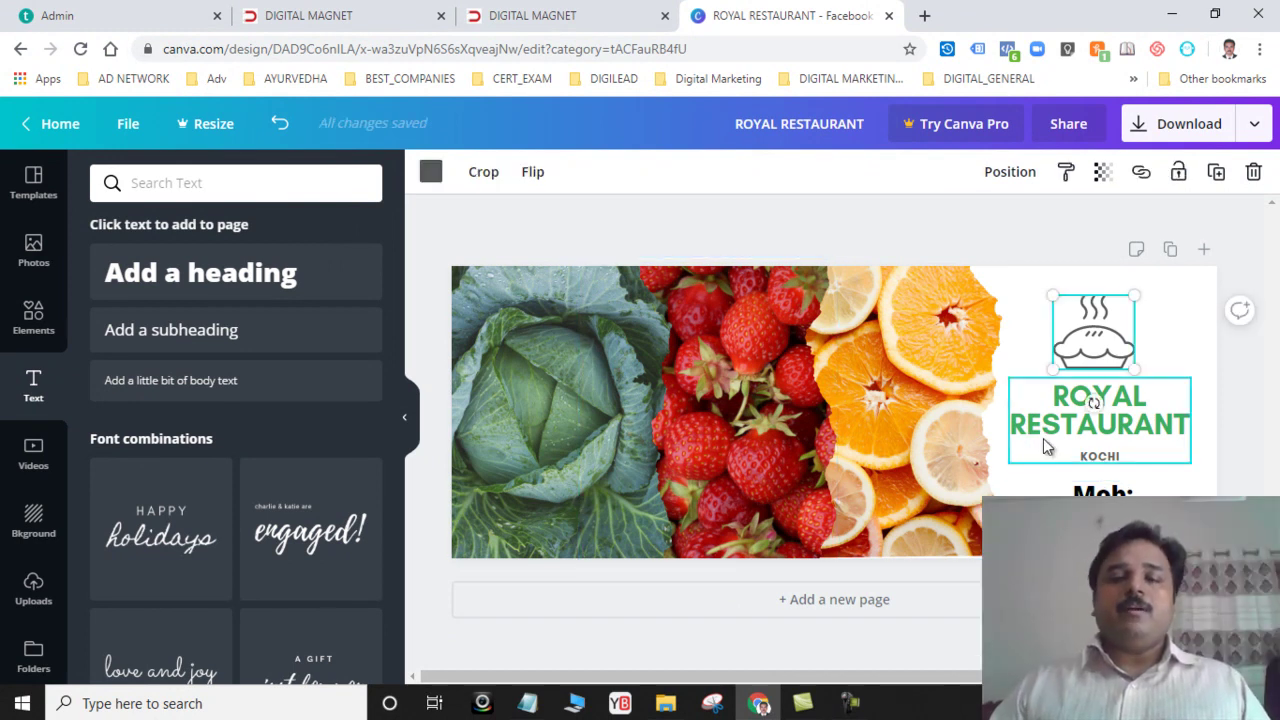
Select the orange and strawberry photo on the banner
{"action": "left_click", "coordinate": [597, 366]}
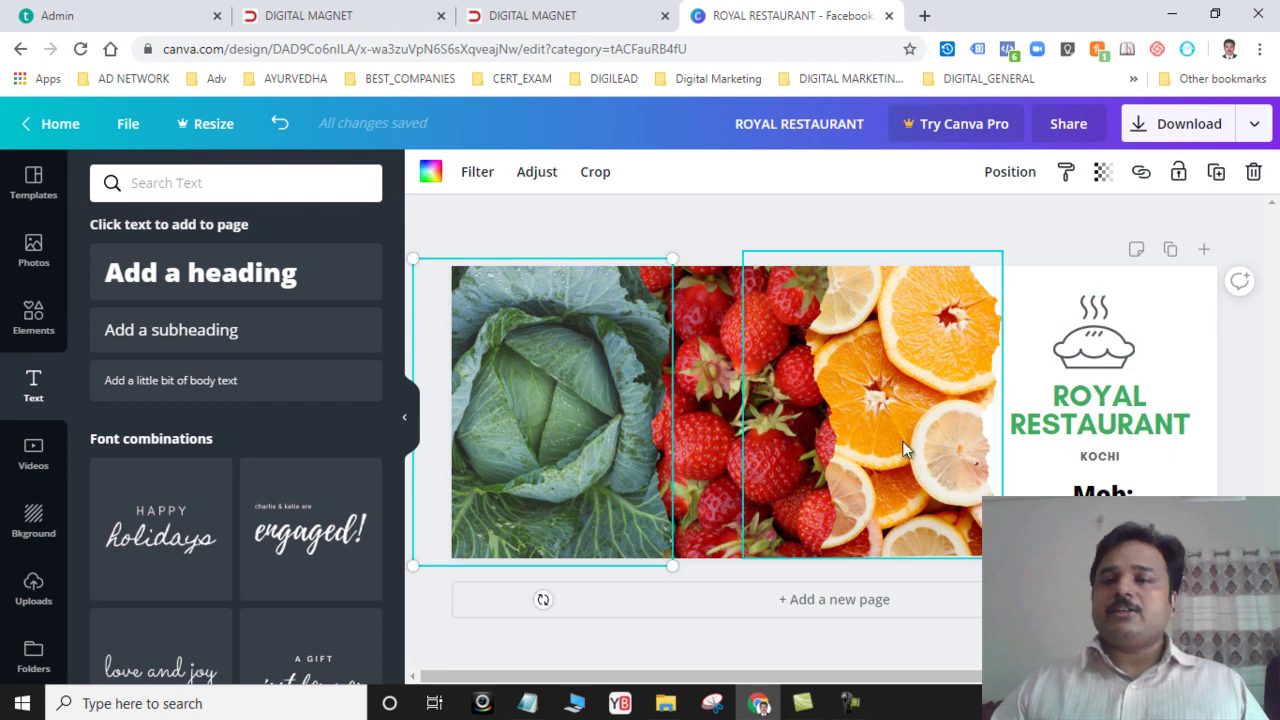
{"action": "left_click", "coordinate": [941, 228]}
{"action": "left_click", "coordinate": [905, 367]}
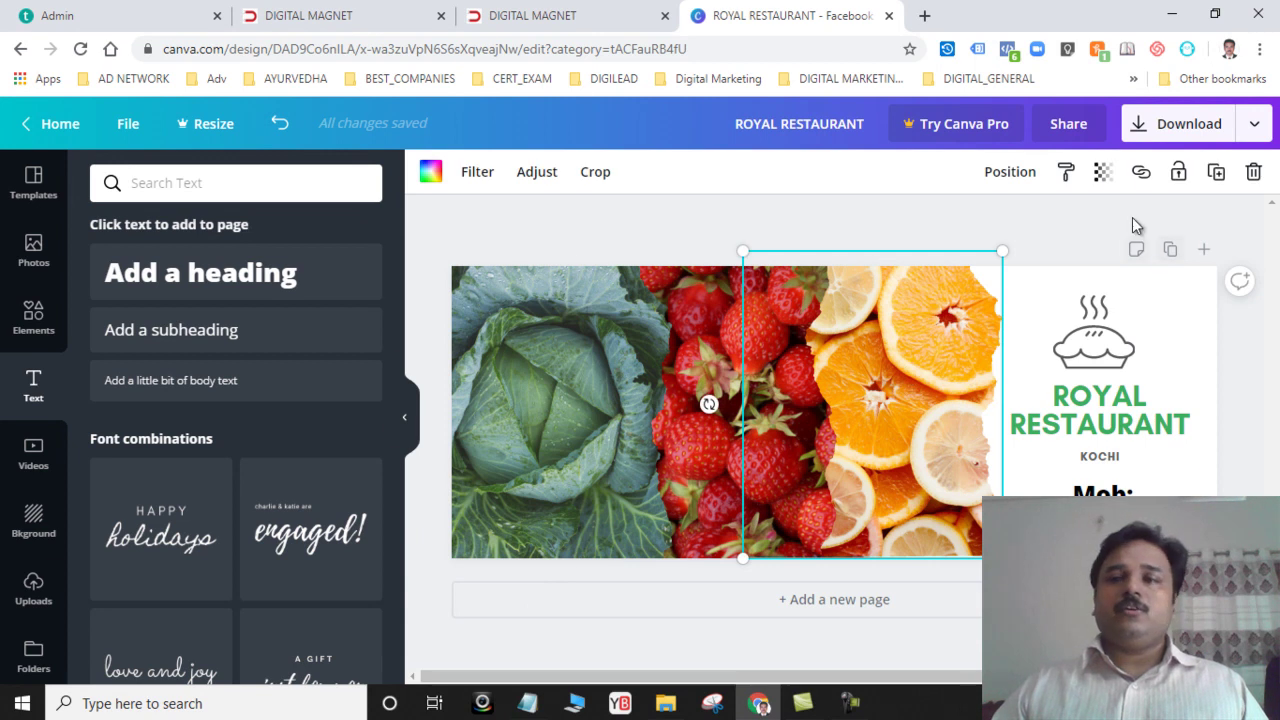
Download the banner design as a PNG image
{"action": "left_click", "coordinate": [1147, 133]}
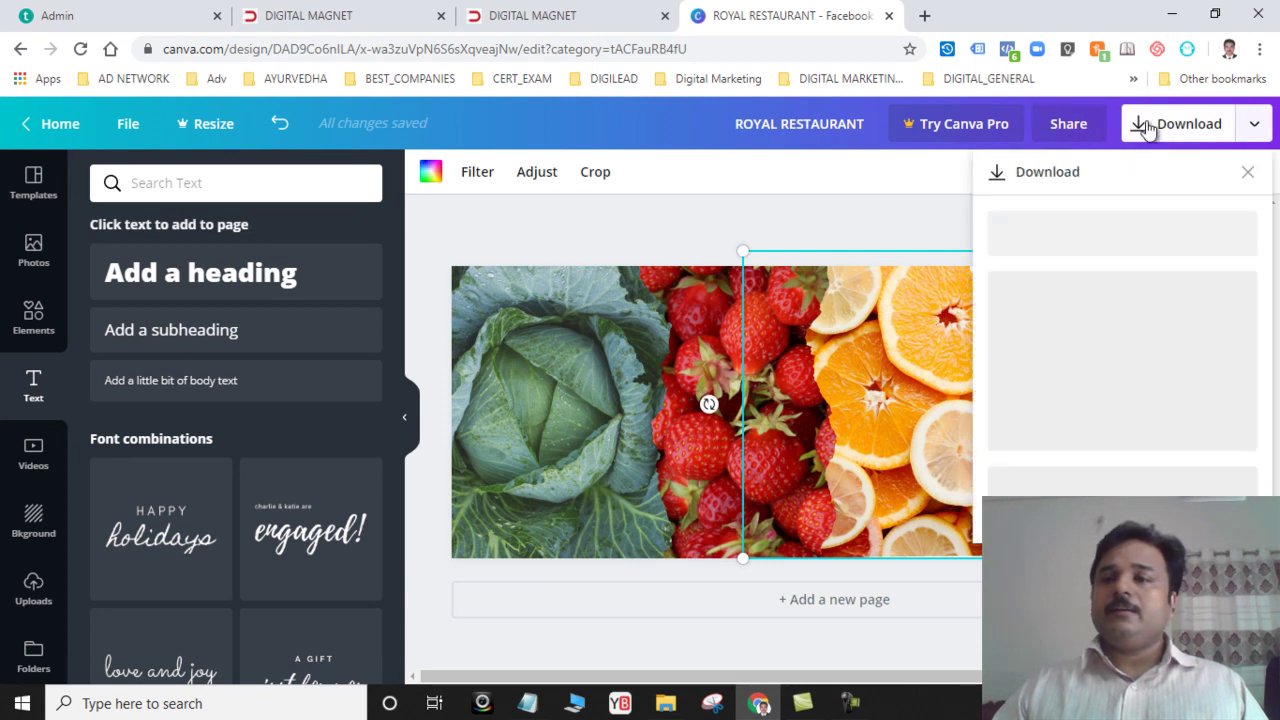
{"action": "left_click", "coordinate": [1100, 258]}
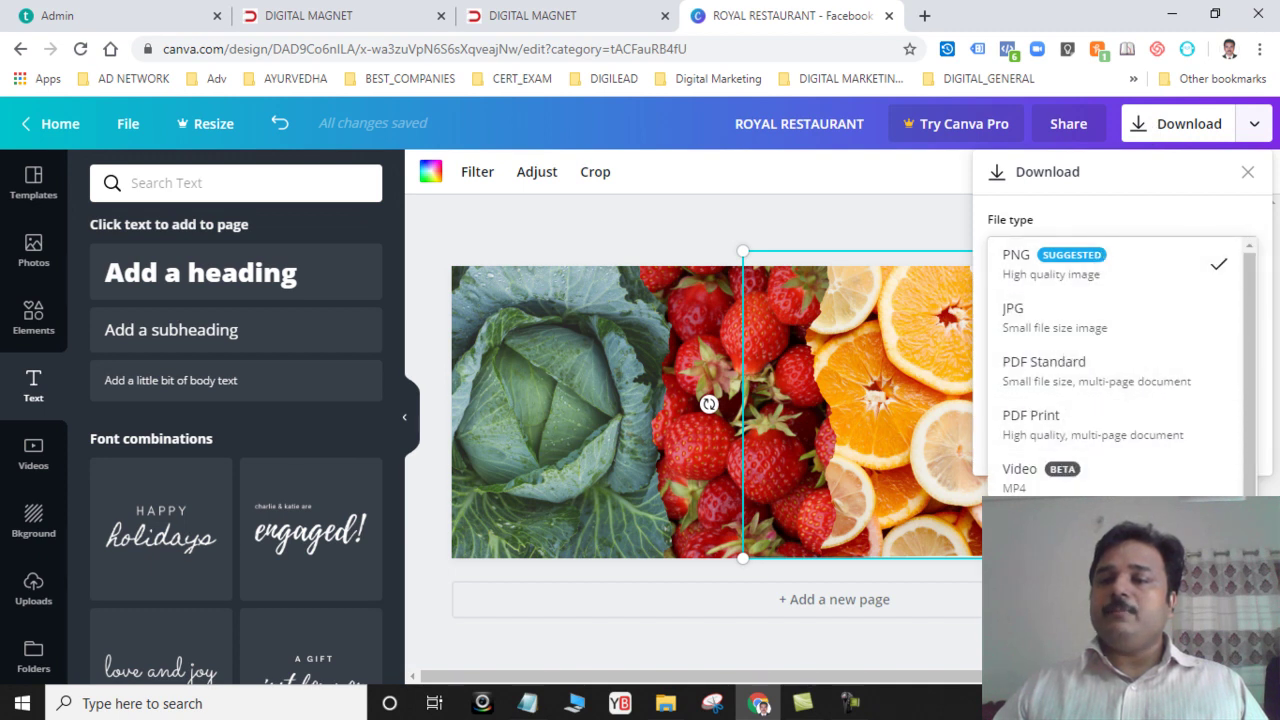
{"action": "left_click", "coordinate": [1059, 290]}
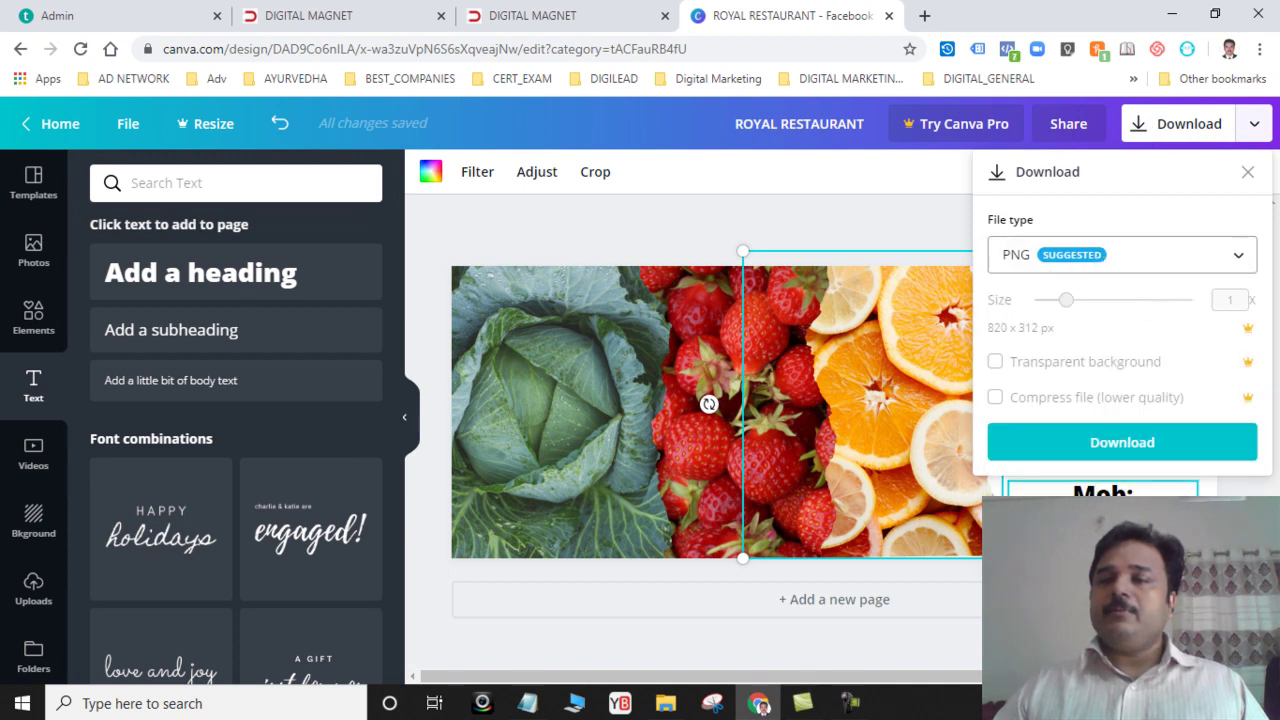
{"action": "left_click", "coordinate": [1110, 452]}
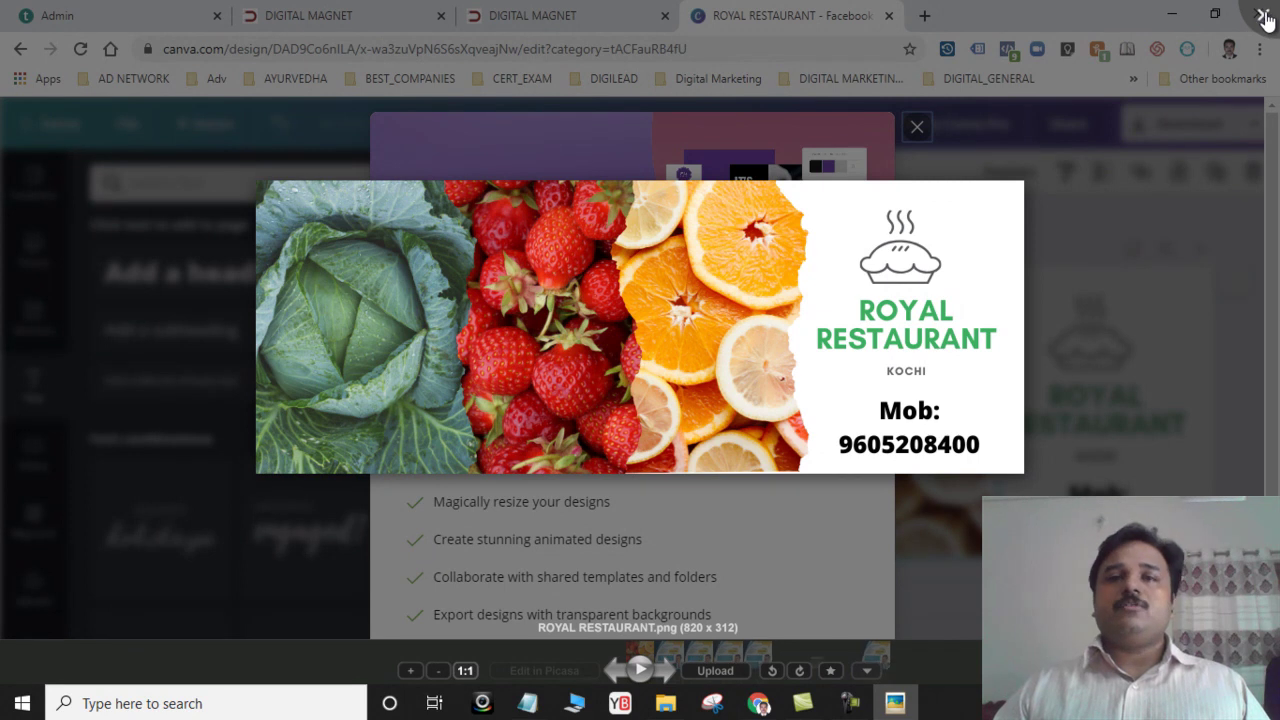
Close the downloaded image preview and dismiss the Canva Pro trial offer
{"action": "left_click", "coordinate": [1263, 16]}
{"action": "scroll", "coordinate": [506, 392], "scroll_direction": "down", "scroll_amount": 2}
{"action": "scroll", "coordinate": [506, 392], "scroll_direction": "up", "scroll_amount": 2}
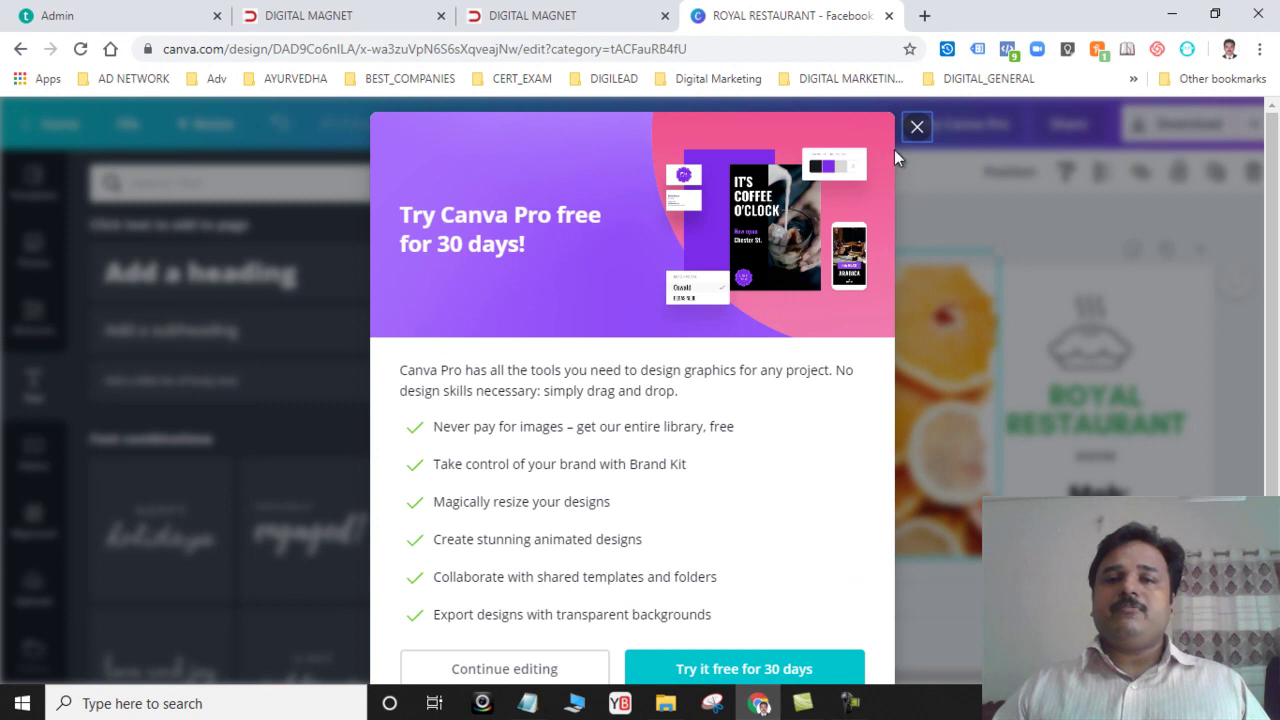
{"action": "left_click", "coordinate": [914, 130]}
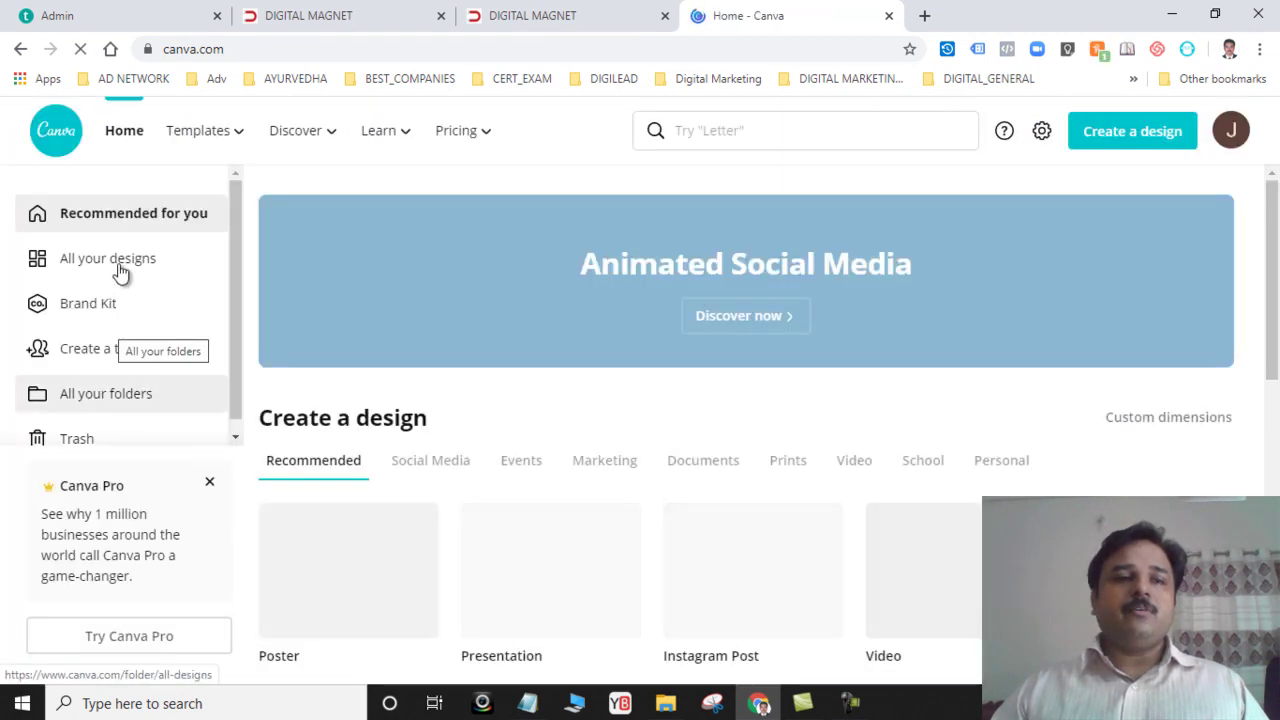
Open 'All your designs' to list the saved ROYAL RESTAURANT cover
{"action": "left_click", "coordinate": [117, 262]}
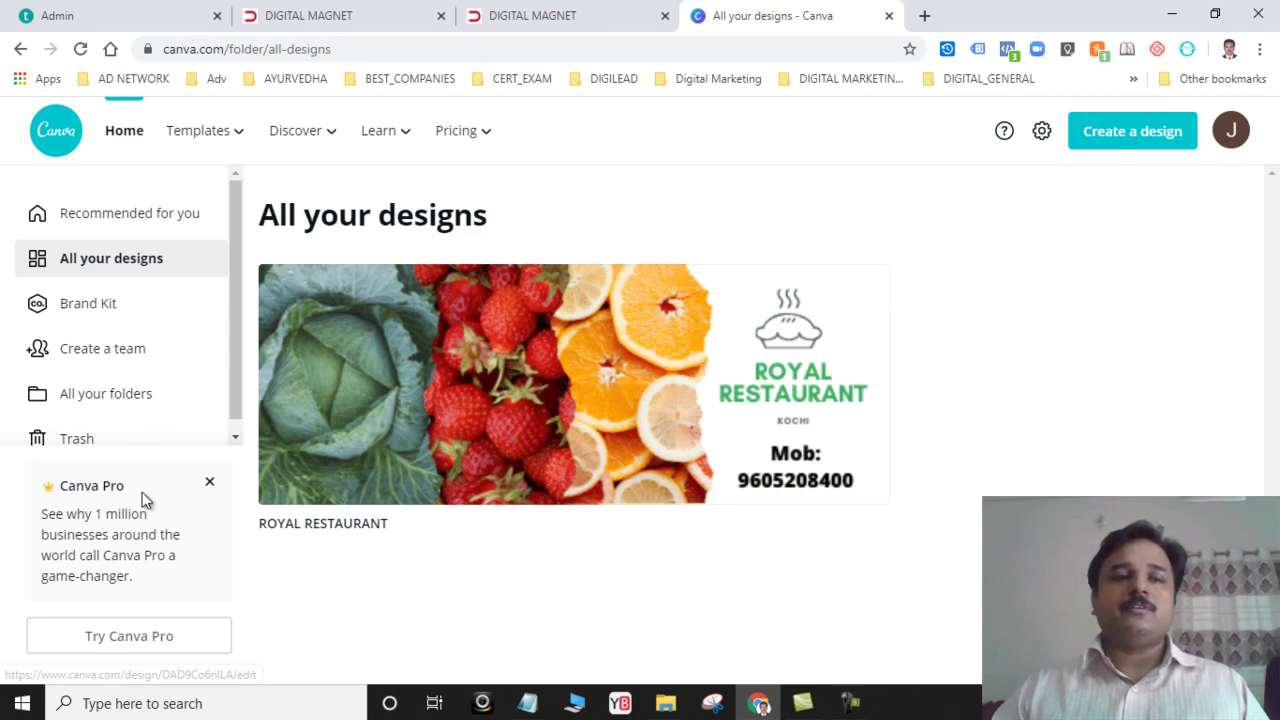
Go to the Templates page and scroll through it
{"action": "left_click", "coordinate": [200, 128]}
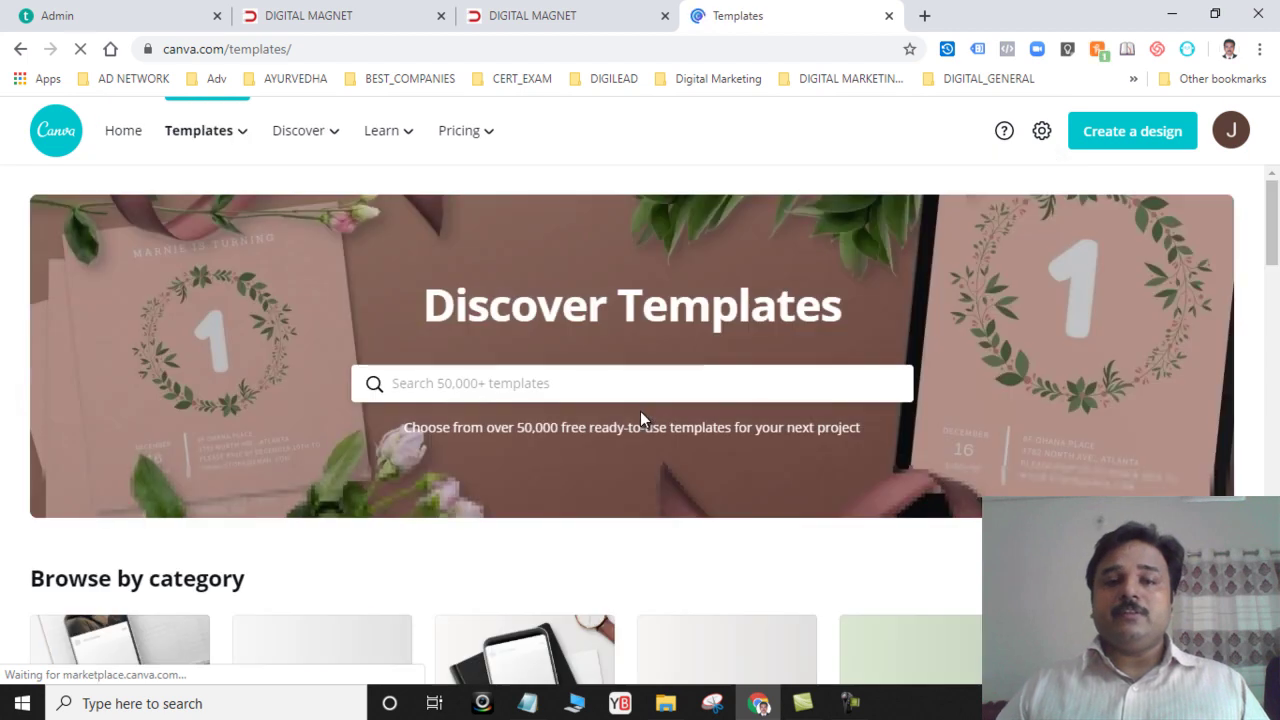
{"action": "scroll", "coordinate": [669, 481], "scroll_direction": "down", "scroll_amount": 3}
{"action": "scroll", "coordinate": [669, 500], "scroll_direction": "down", "scroll_amount": 4}
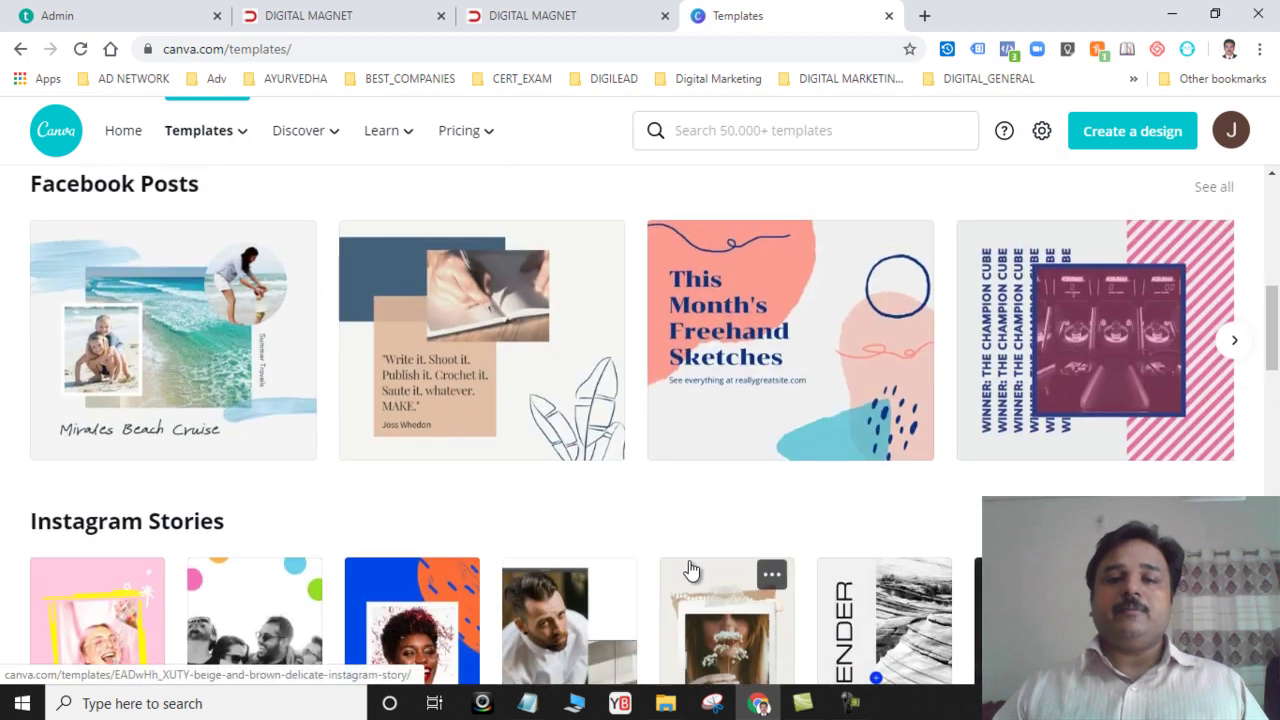
{"action": "scroll", "coordinate": [657, 543], "scroll_direction": "up", "scroll_amount": 7}
Search templates for 'instagram' and browse the Instagram Stories results
{"action": "left_click", "coordinate": [456, 385]}
{"action": "type", "text": "instagram sror"}
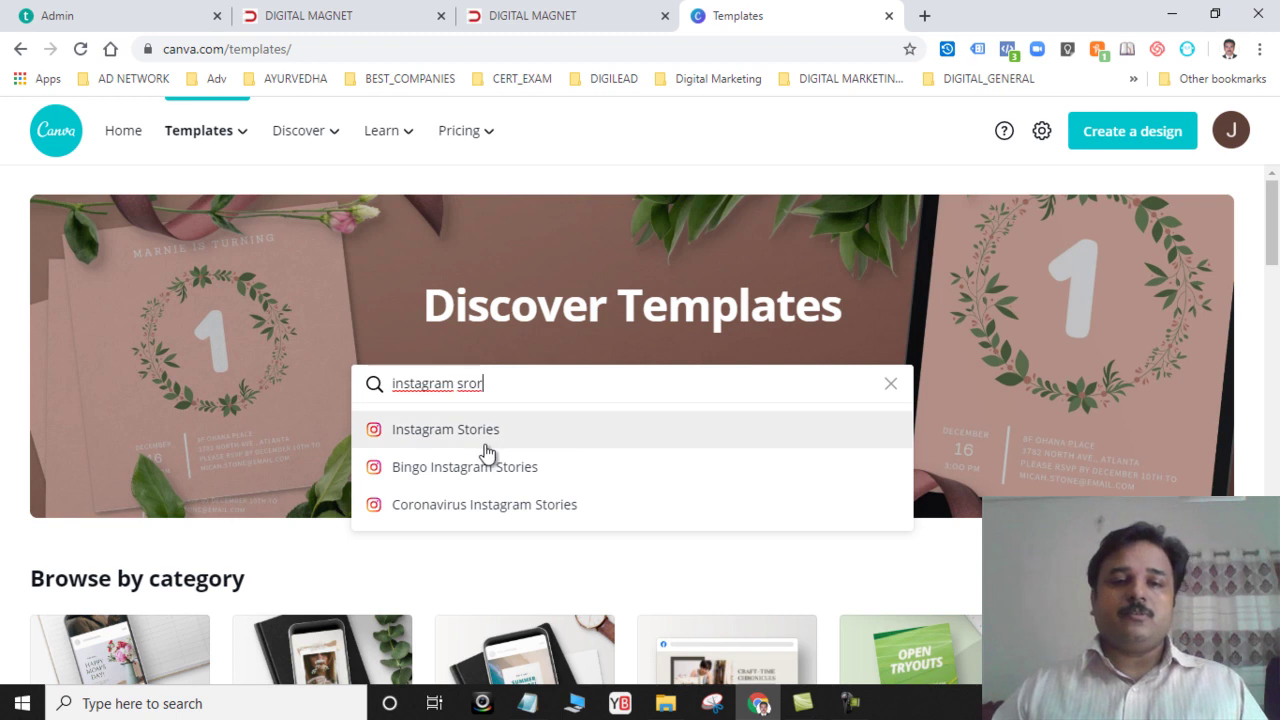
{"action": "left_click", "coordinate": [484, 438]}
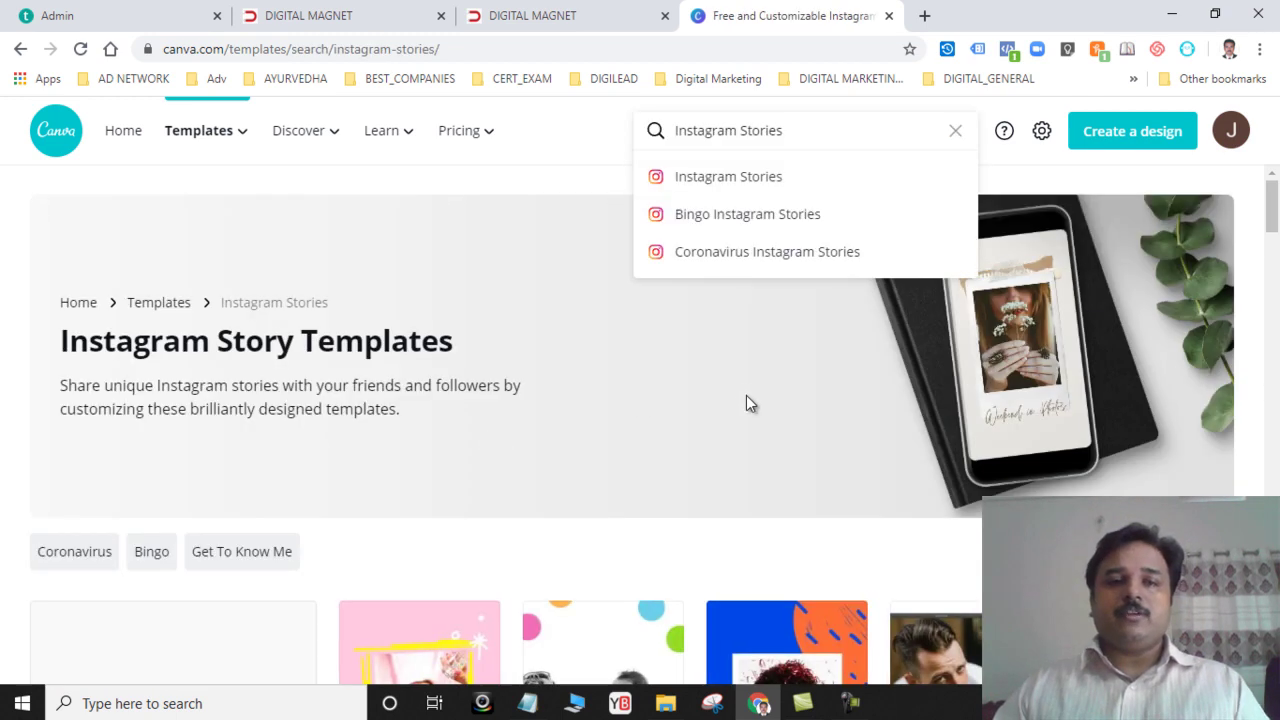
{"action": "scroll", "coordinate": [743, 390], "scroll_direction": "down", "scroll_amount": 3}
{"action": "scroll", "coordinate": [760, 480], "scroll_direction": "down", "scroll_amount": 2}
{"action": "scroll", "coordinate": [766, 523], "scroll_direction": "down", "scroll_amount": 3}
{"action": "scroll", "coordinate": [766, 523], "scroll_direction": "down", "scroll_amount": 3}
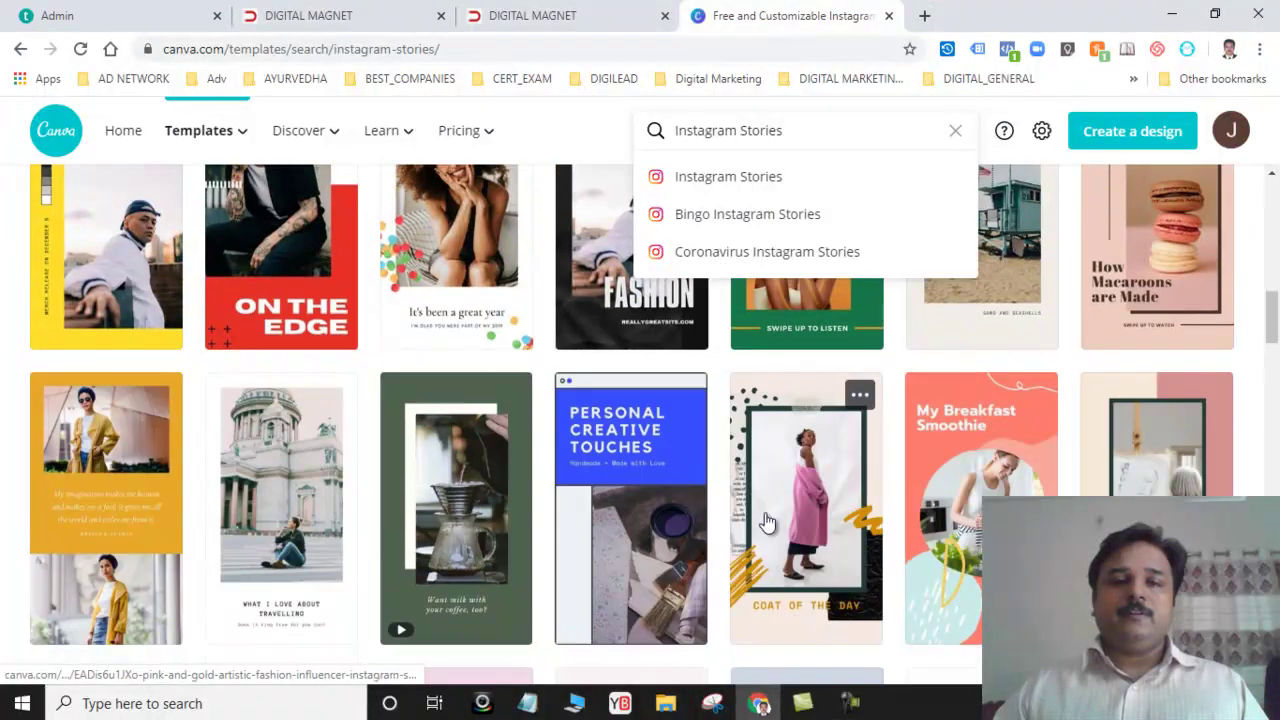
{"action": "scroll", "coordinate": [766, 523], "scroll_direction": "down", "scroll_amount": 2}
{"action": "scroll", "coordinate": [766, 525], "scroll_direction": "down", "scroll_amount": 3}
{"action": "scroll", "coordinate": [760, 490], "scroll_direction": "up", "scroll_amount": 1}
{"action": "scroll", "coordinate": [760, 490], "scroll_direction": "up", "scroll_amount": 5}
{"action": "scroll", "coordinate": [760, 490], "scroll_direction": "up", "scroll_amount": 5}
{"action": "left_click", "coordinate": [955, 130]}
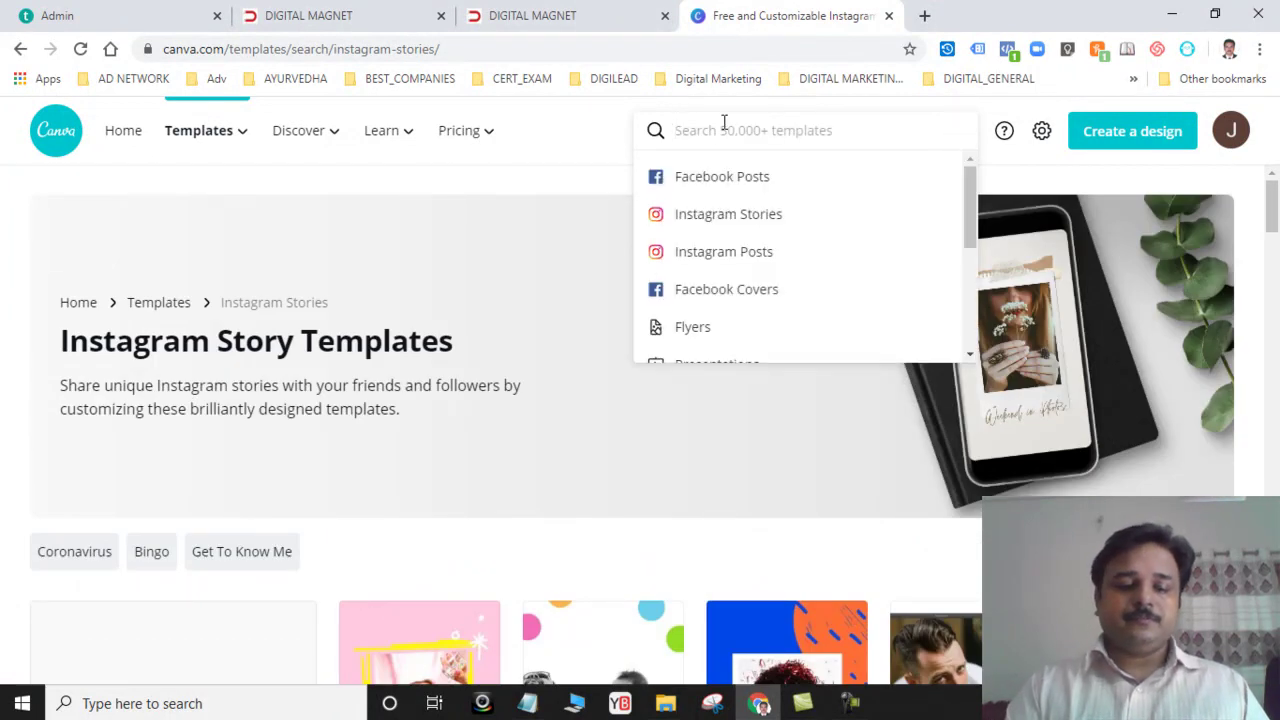
Search templates for 'youtube' and browse the YouTube Thumbnails results
{"action": "type", "text": "f"}
{"action": "key", "text": "BackSpace"}
{"action": "type", "text": "youtube"}
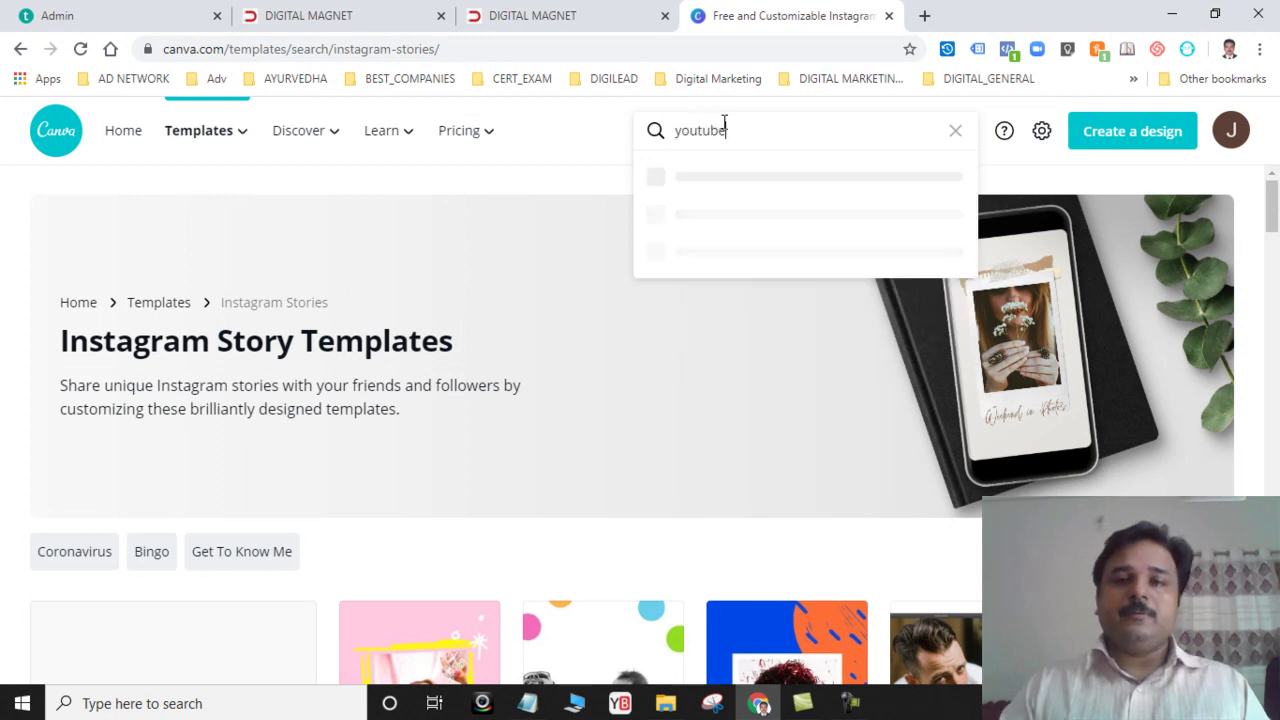
{"action": "left_click", "coordinate": [712, 228]}
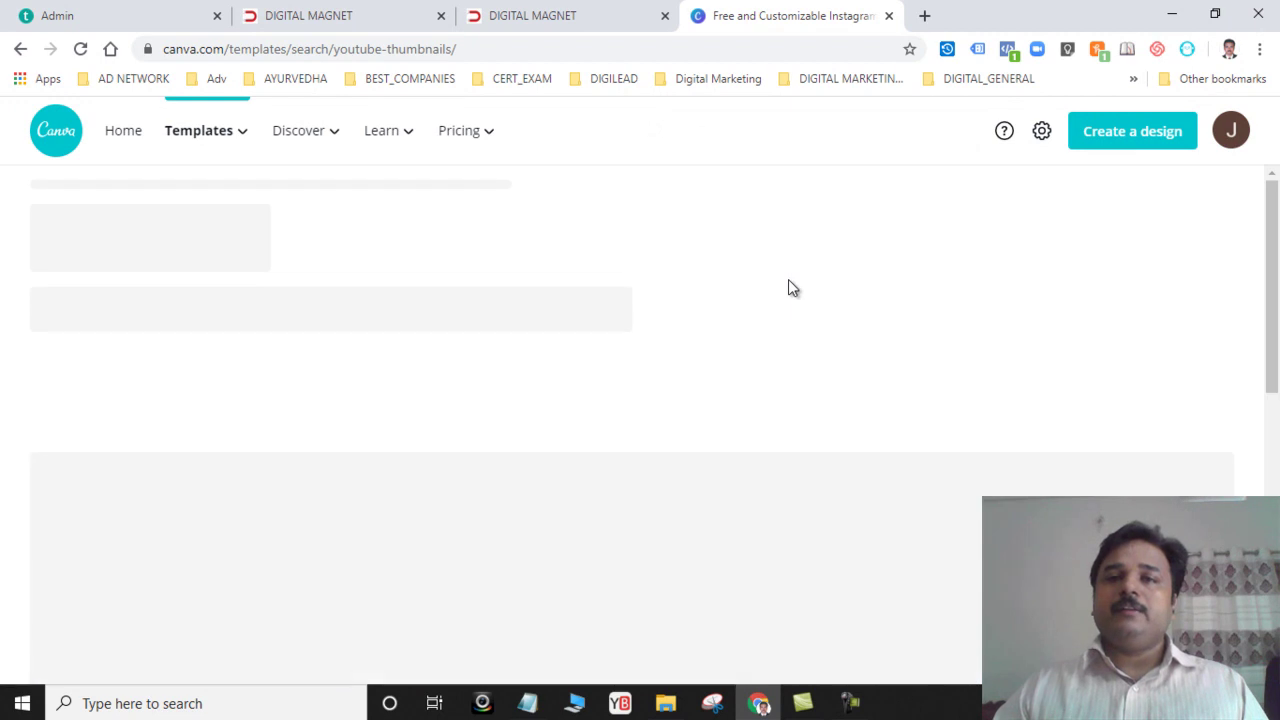
{"action": "scroll", "coordinate": [760, 429], "scroll_direction": "down", "scroll_amount": 4}
{"action": "scroll", "coordinate": [760, 436], "scroll_direction": "down", "scroll_amount": 5}
{"action": "scroll", "coordinate": [766, 451], "scroll_direction": "down", "scroll_amount": 5}
{"action": "scroll", "coordinate": [766, 451], "scroll_direction": "down", "scroll_amount": 5}
{"action": "scroll", "coordinate": [767, 467], "scroll_direction": "down", "scroll_amount": 5}
{"action": "scroll", "coordinate": [767, 467], "scroll_direction": "down", "scroll_amount": 3}
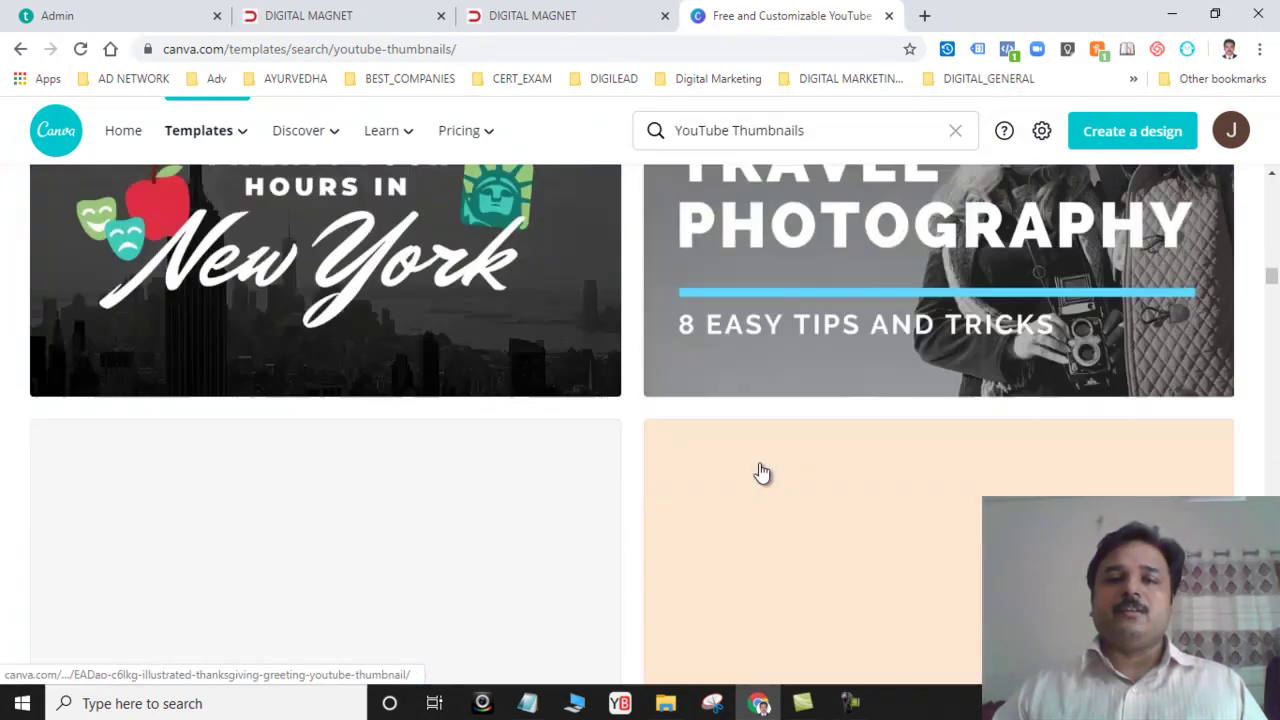
{"action": "scroll", "coordinate": [765, 458], "scroll_direction": "up", "scroll_amount": 3}
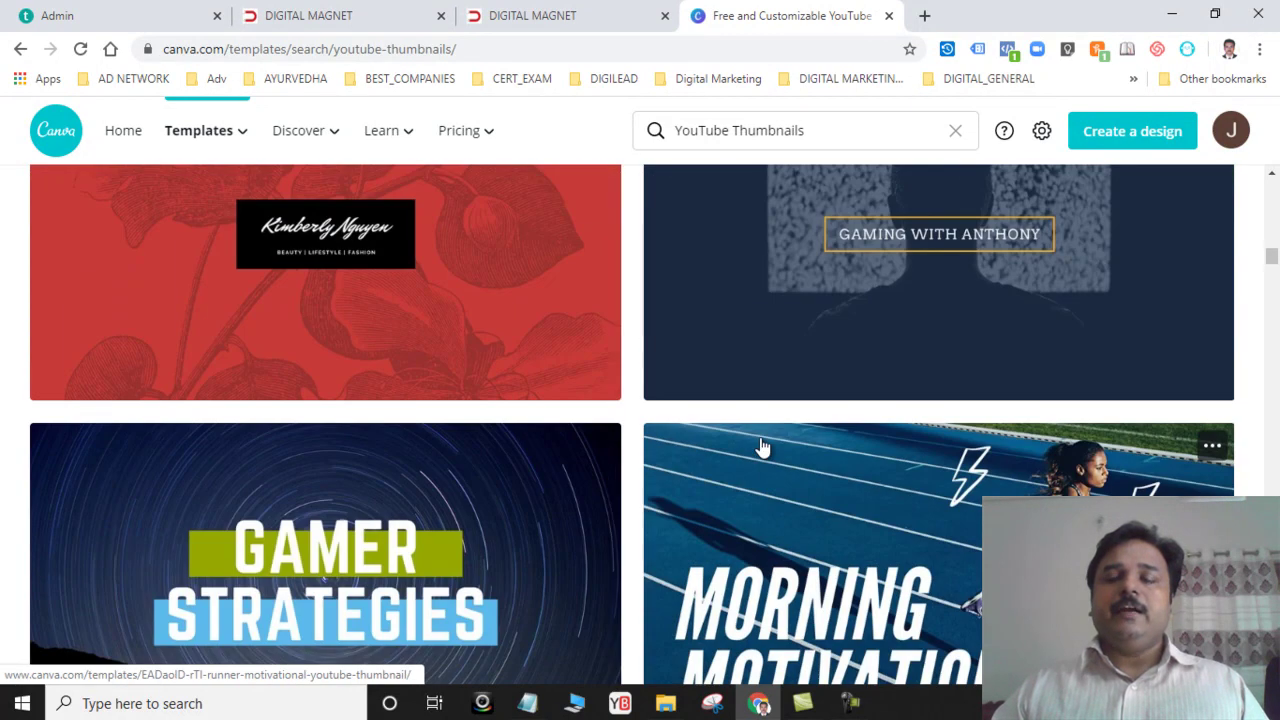
{"action": "scroll", "coordinate": [762, 448], "scroll_direction": "up", "scroll_amount": 2}
{"action": "scroll", "coordinate": [574, 480], "scroll_direction": "up", "scroll_amount": 5}
{"action": "scroll", "coordinate": [608, 486], "scroll_direction": "up", "scroll_amount": 5}
{"action": "scroll", "coordinate": [657, 491], "scroll_direction": "up", "scroll_amount": 5}
{"action": "scroll", "coordinate": [673, 487], "scroll_direction": "up", "scroll_amount": 3}
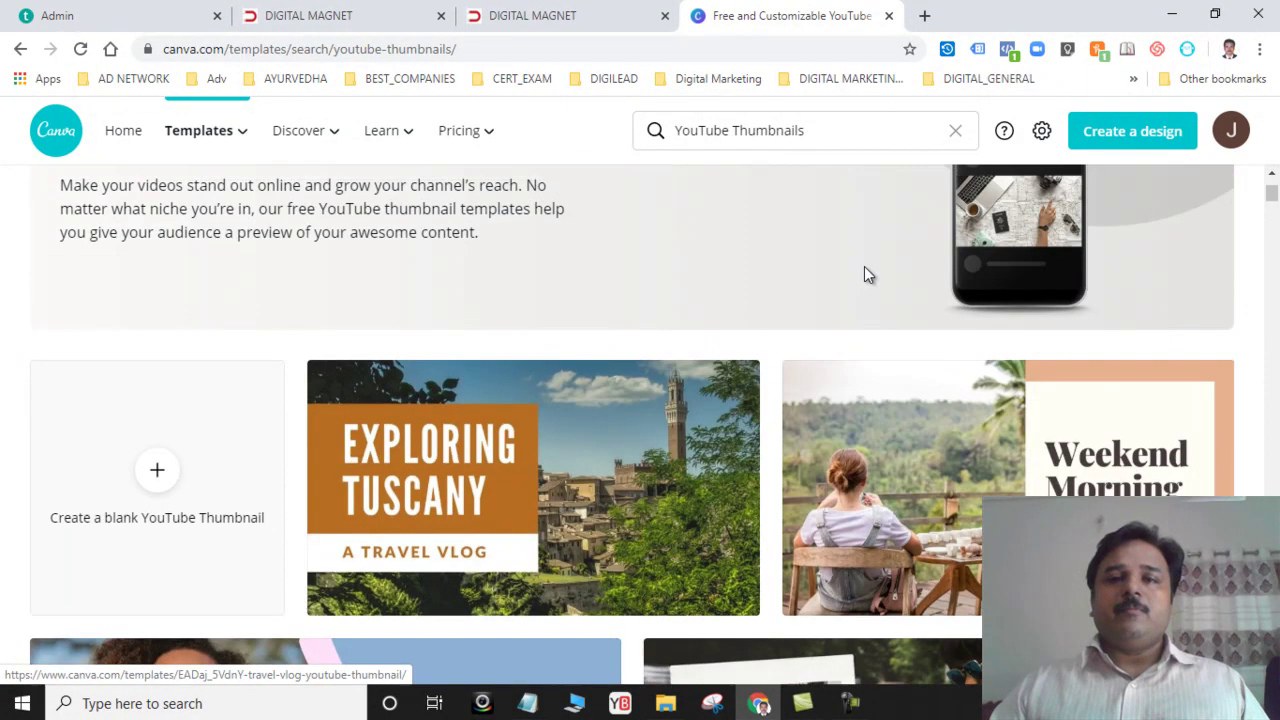
Clear the template search and return to the Canva home page
{"action": "left_click", "coordinate": [958, 135]}
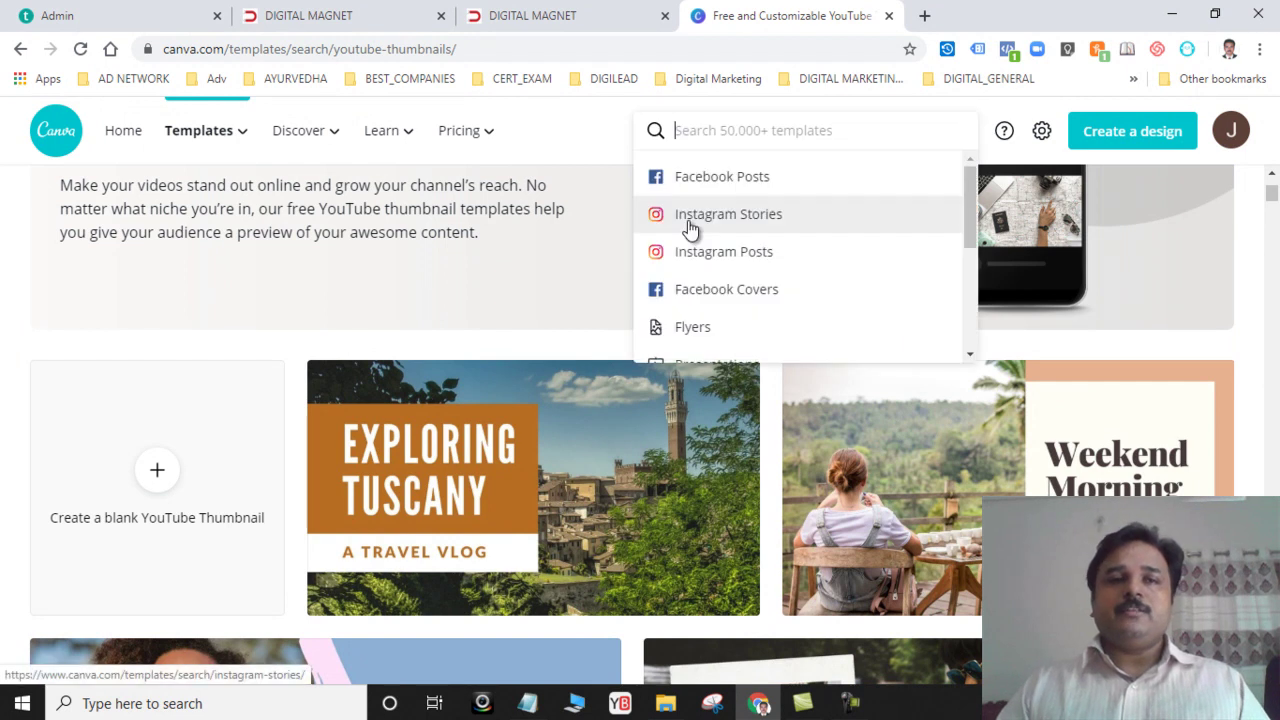
{"action": "scroll", "coordinate": [430, 208], "scroll_direction": "up", "scroll_amount": 2}
{"action": "left_click", "coordinate": [120, 132]}
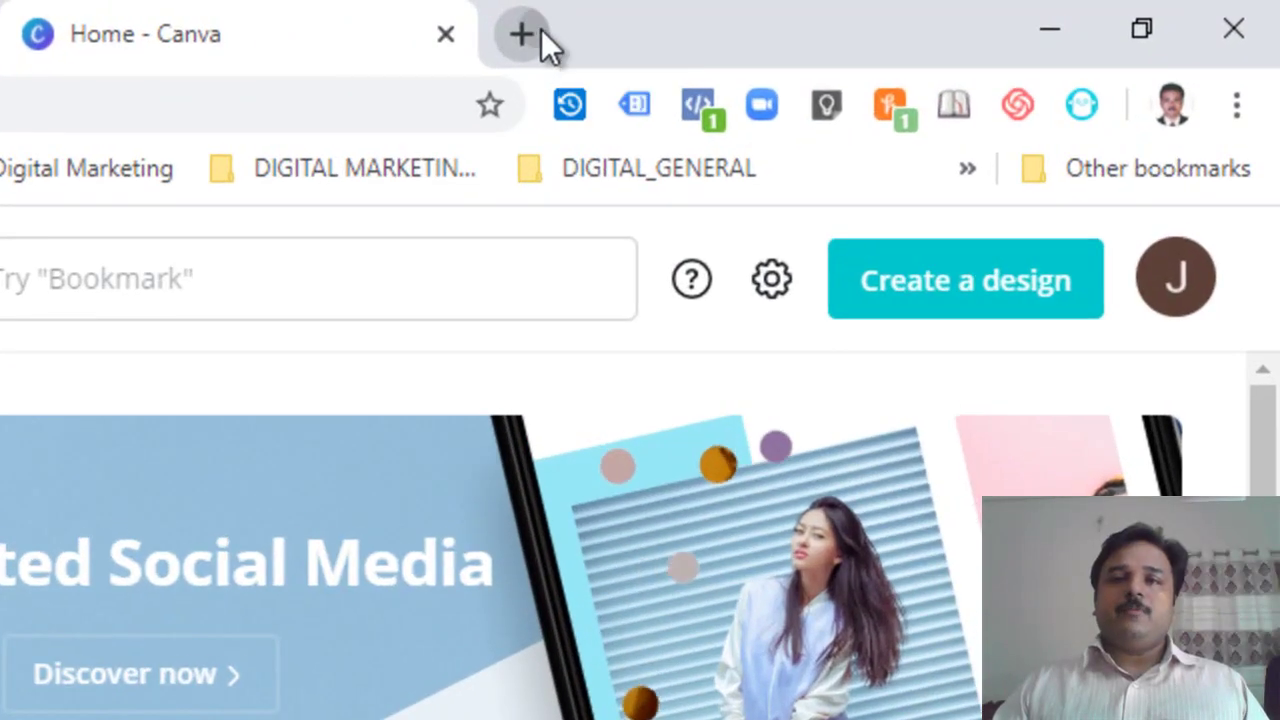
Open a new Chrome tab and start a Google search for 'worldcup tro'
{"action": "left_click", "coordinate": [543, 33]}
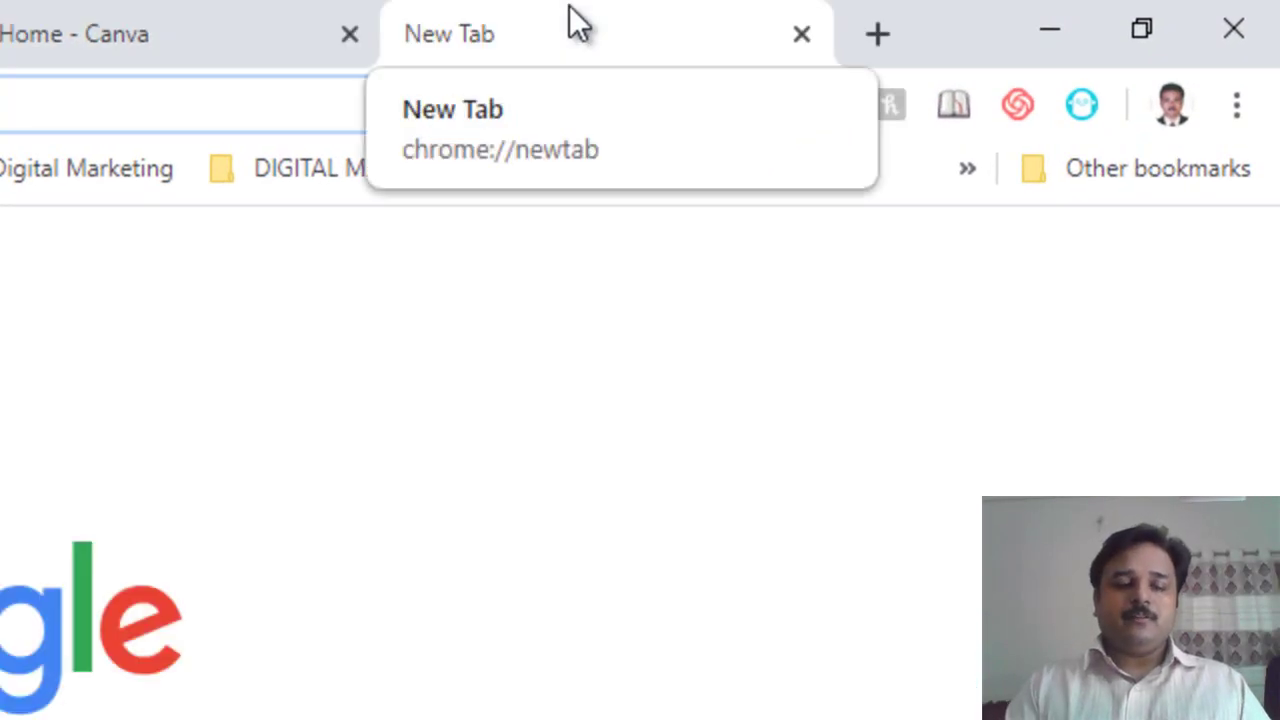
{"action": "left_click", "coordinate": [433, 395]}
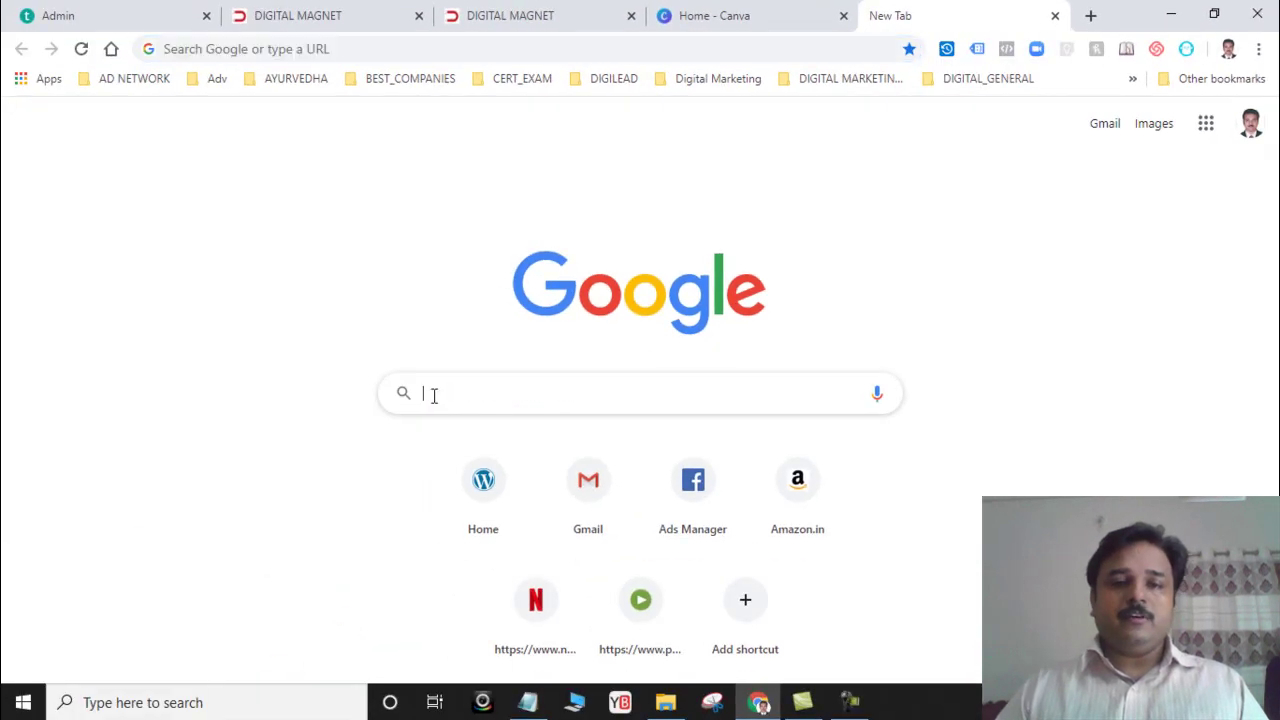
{"action": "type", "text": "worl"}
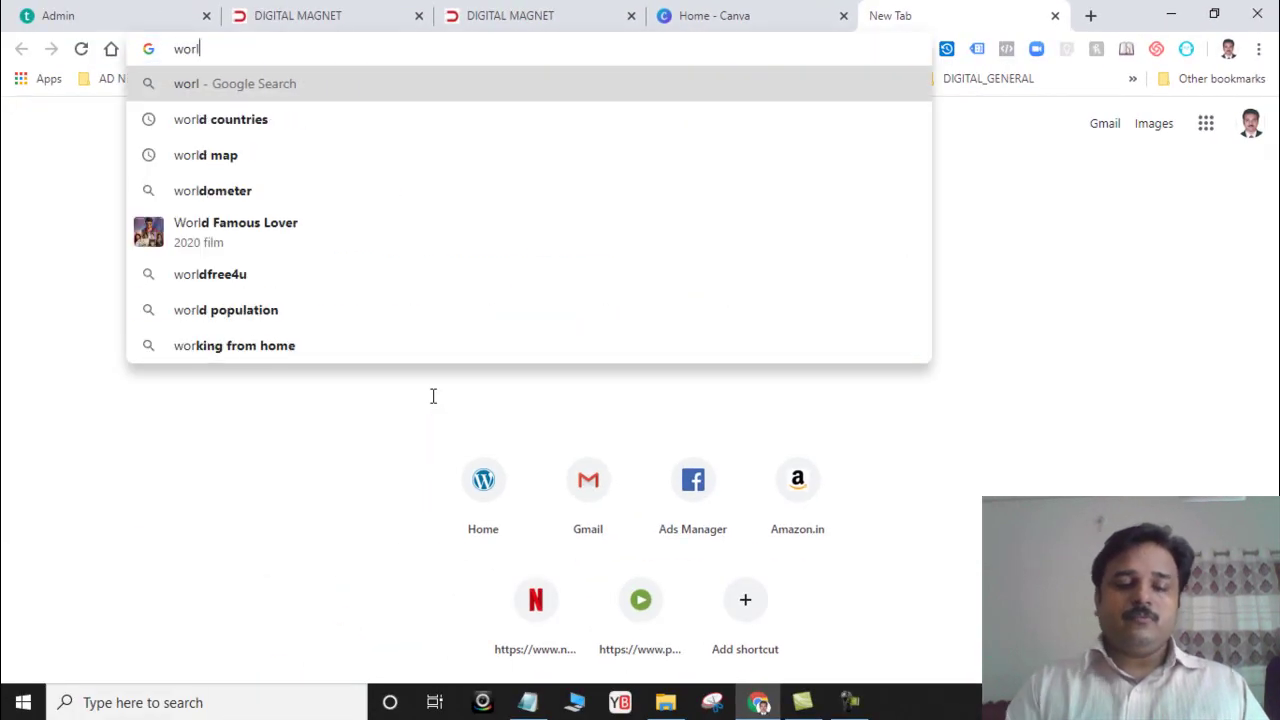
{"action": "type", "text": "dcup"}
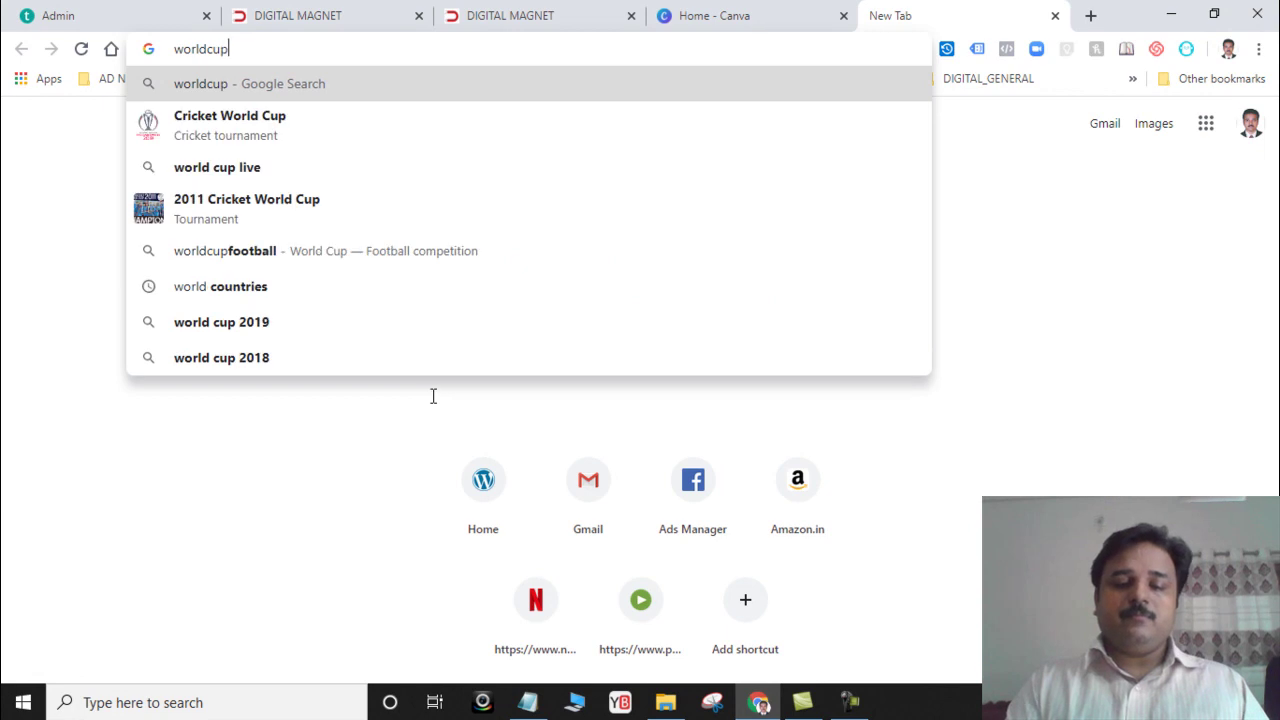
{"action": "type", "text": " trophy"}
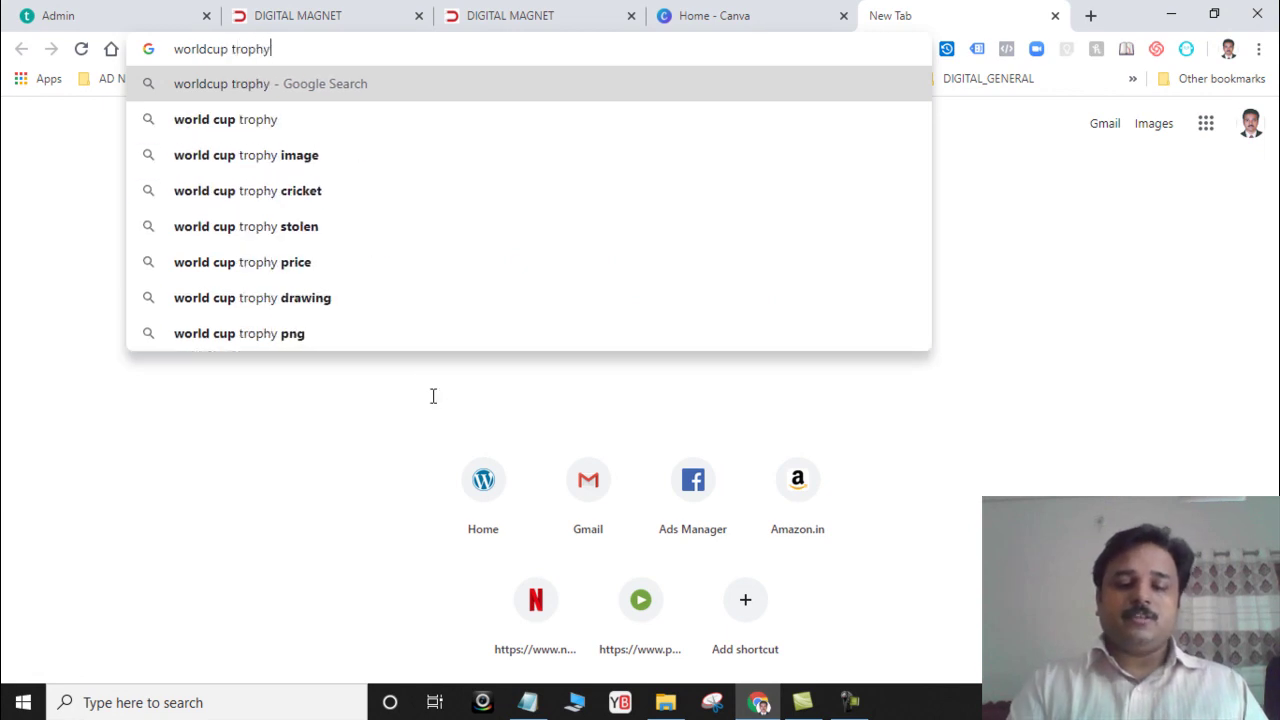
Run the 'worldcup trophy' search and view its image results
{"action": "key", "text": "Return"}
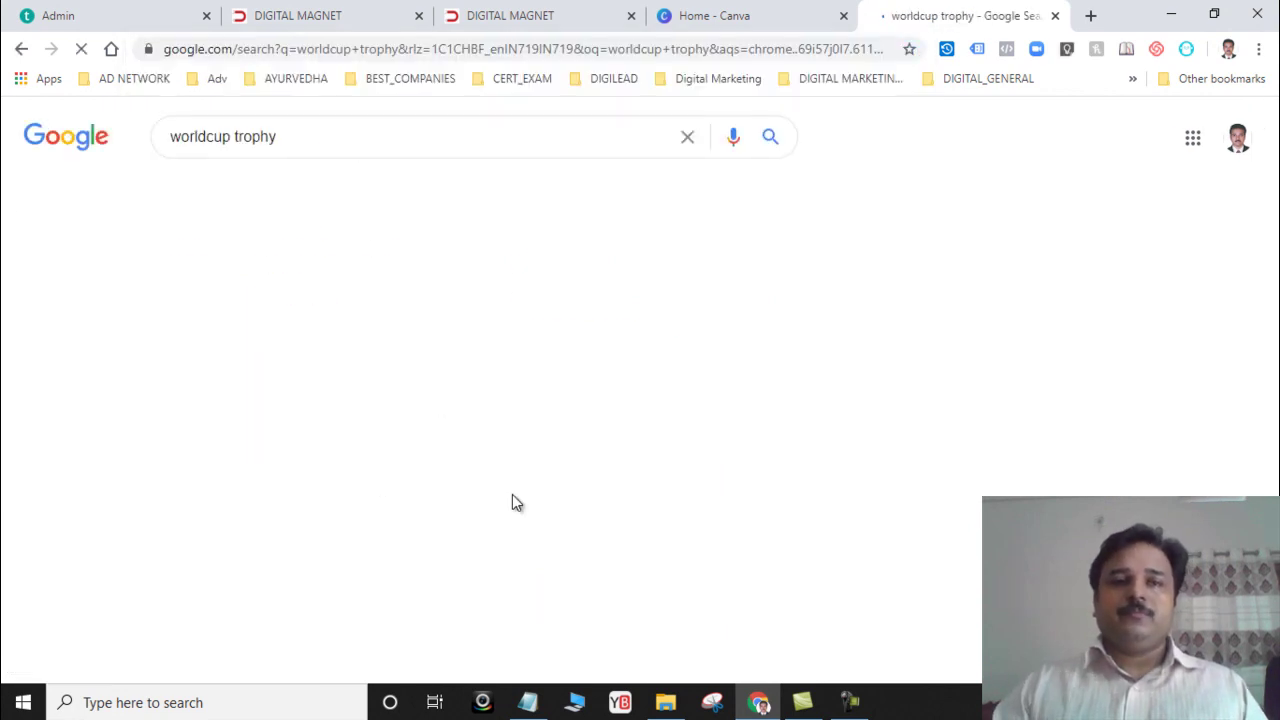
{"action": "left_click", "coordinate": [262, 202]}
{"action": "scroll", "coordinate": [690, 388], "scroll_direction": "down", "scroll_amount": 2}
{"action": "scroll", "coordinate": [690, 388], "scroll_direction": "down", "scroll_amount": 5}
{"action": "scroll", "coordinate": [600, 350], "scroll_direction": "up", "scroll_amount": 5}
{"action": "scroll", "coordinate": [450, 250], "scroll_direction": "up", "scroll_amount": 3}
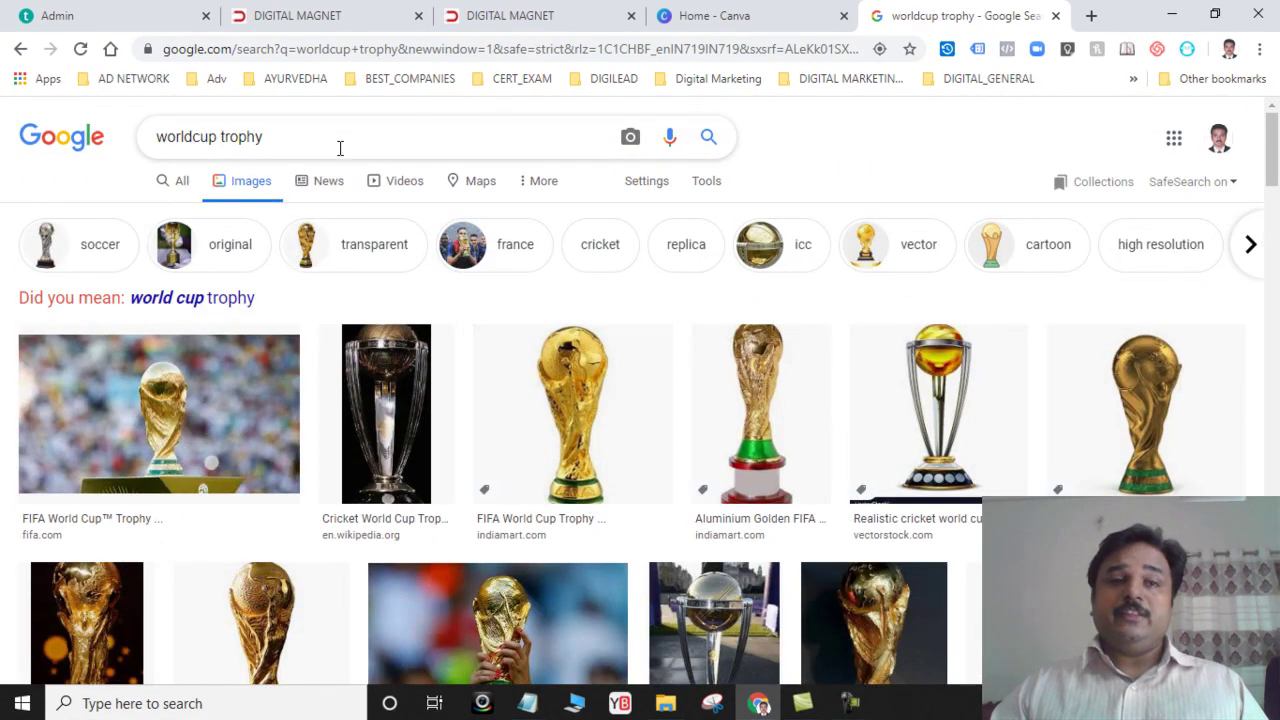
Refine the image search to 'worldcup trophy with stadium' and browse the results
{"action": "type", "text": "with "}
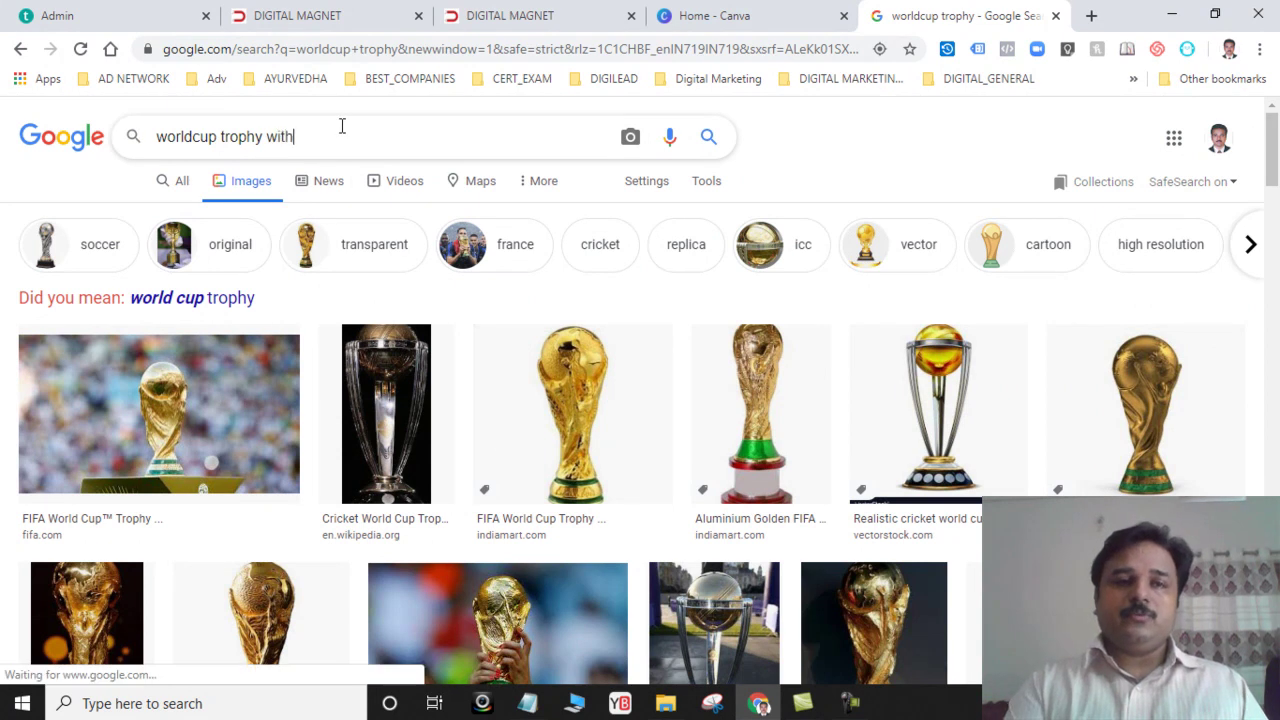
{"action": "type", "text": "stadium"}
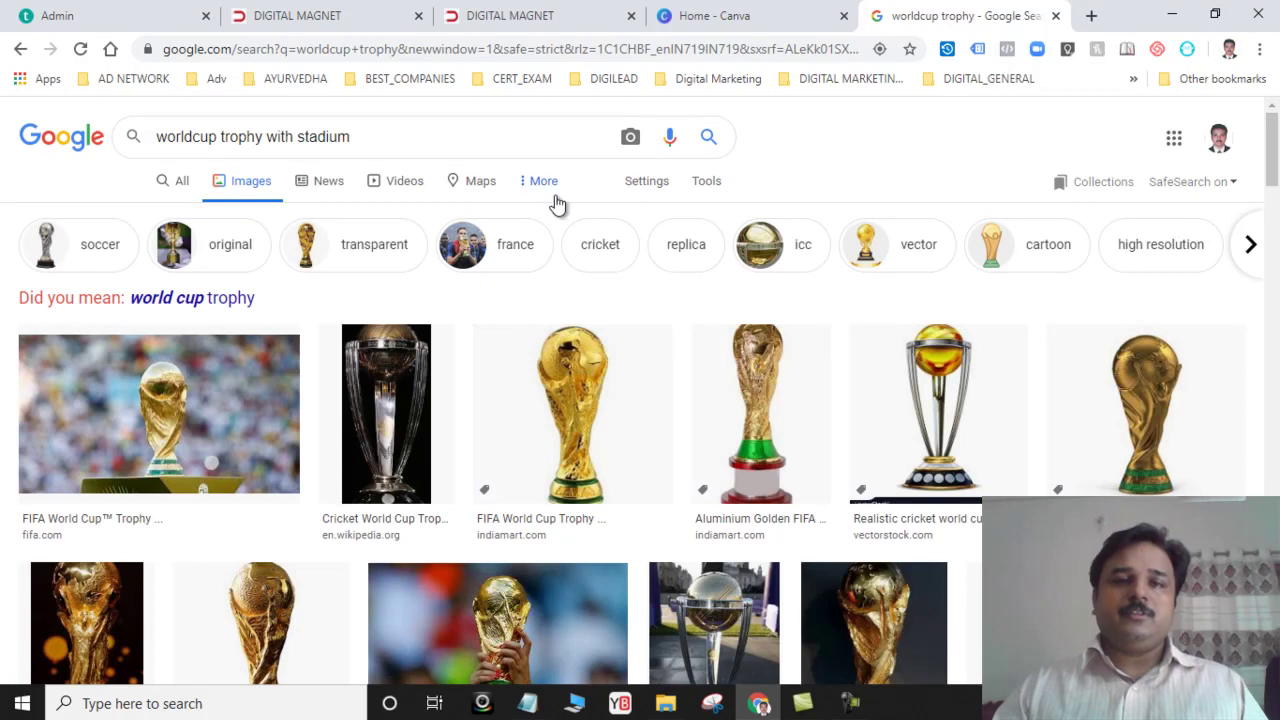
{"action": "key", "text": "Return"}
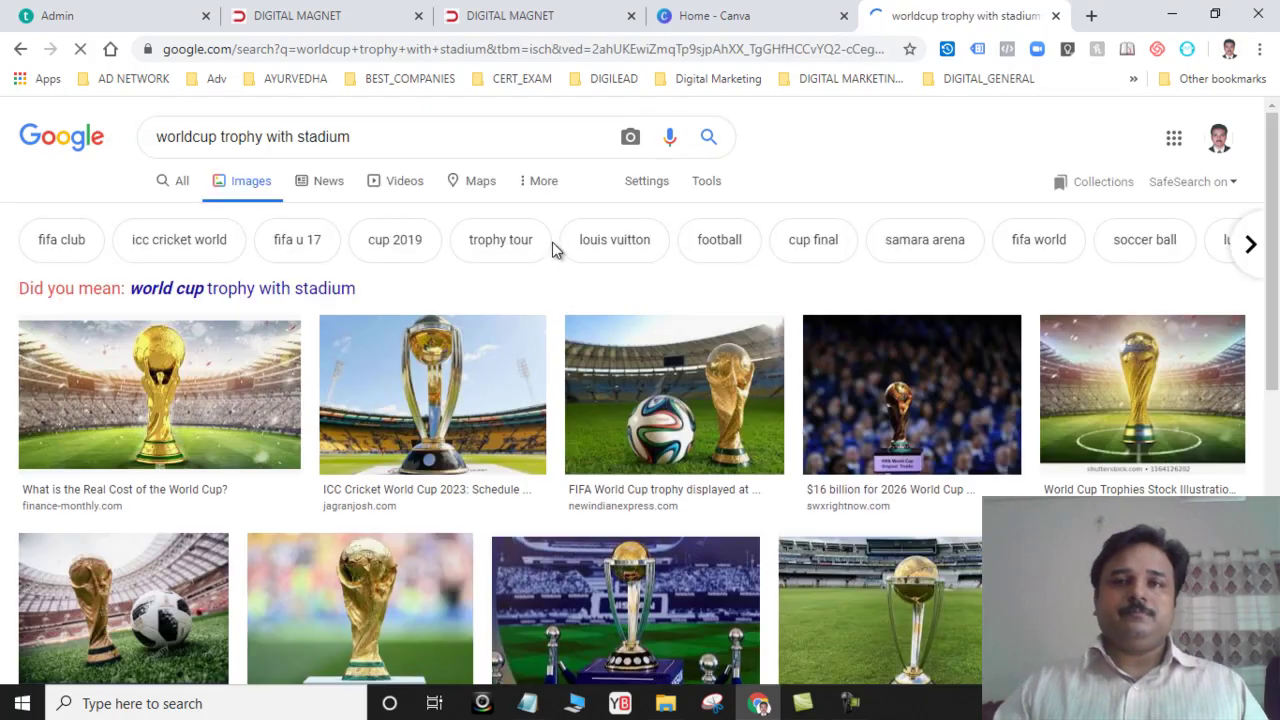
{"action": "scroll", "coordinate": [825, 456], "scroll_direction": "down", "scroll_amount": 2}
{"action": "scroll", "coordinate": [825, 456], "scroll_direction": "down", "scroll_amount": 2}
{"action": "scroll", "coordinate": [511, 515], "scroll_direction": "down", "scroll_amount": 3}
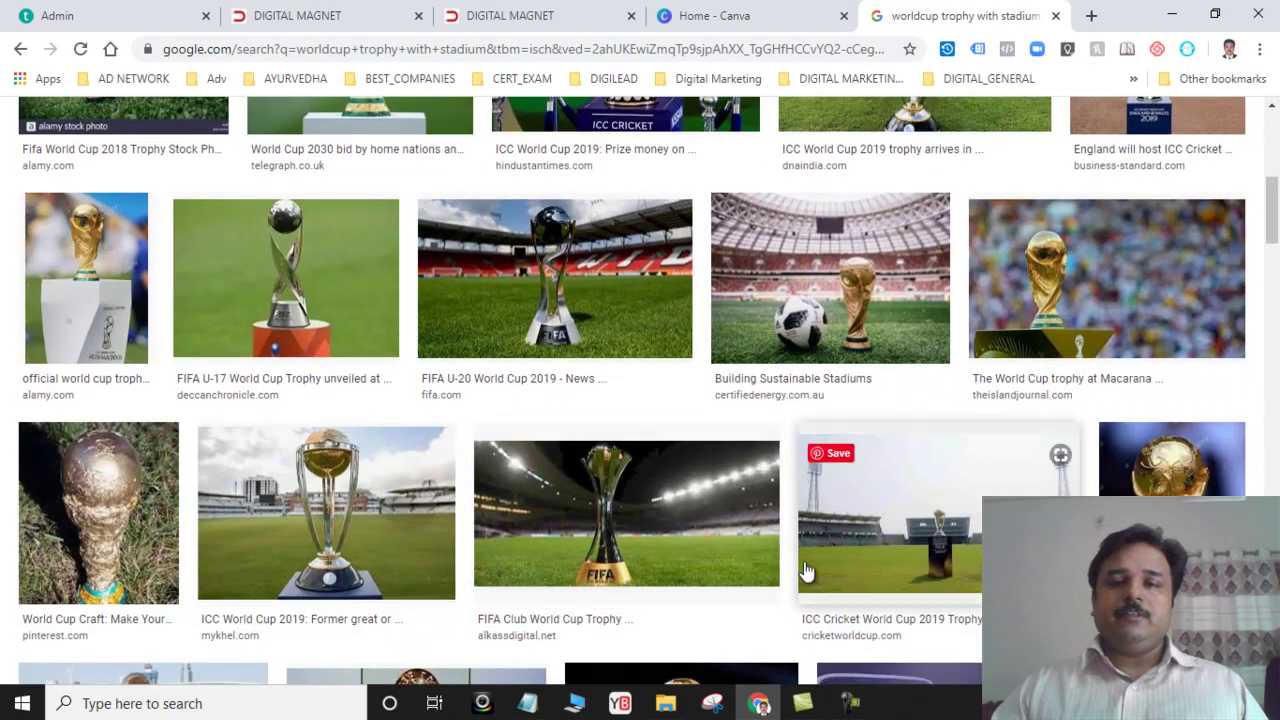
{"action": "scroll", "coordinate": [685, 530], "scroll_direction": "up", "scroll_amount": 7}
{"action": "mouse_move", "coordinate": [674, 395]}
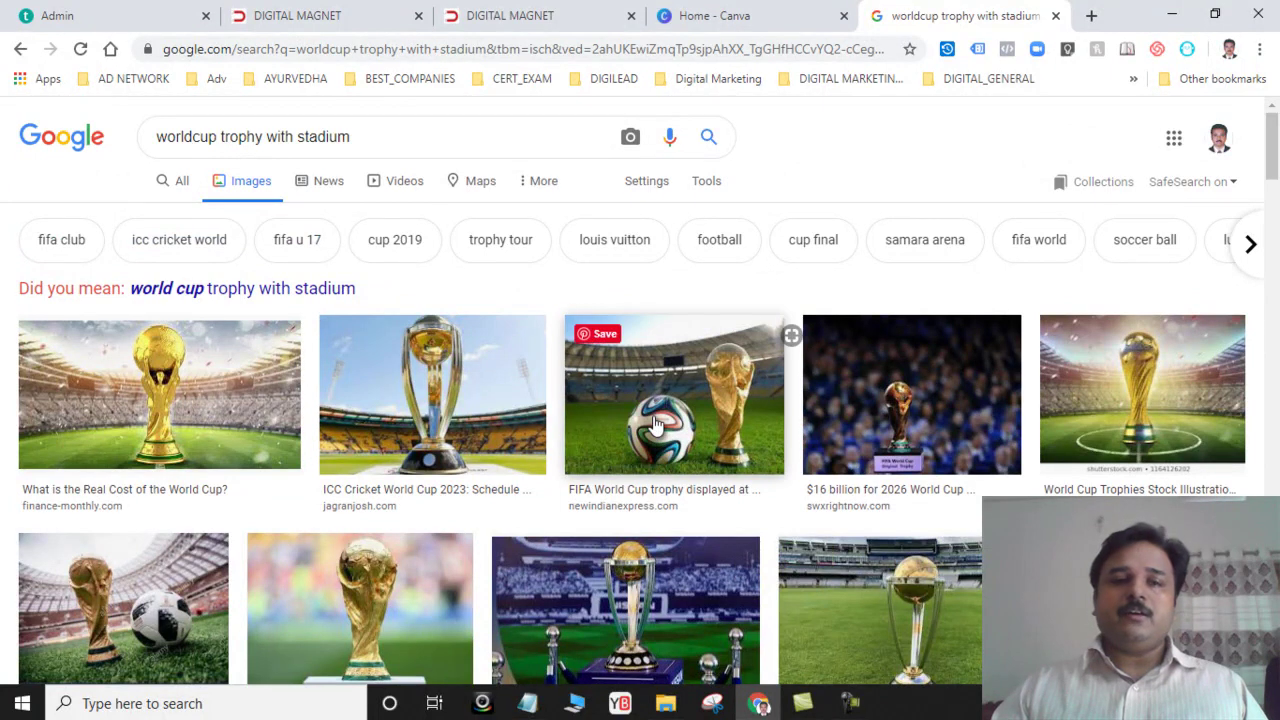
Save the trophy-and-football stadium photo to the Desktop as World_Cup_FIFA_Photo.jpg
{"action": "left_click", "coordinate": [655, 424]}
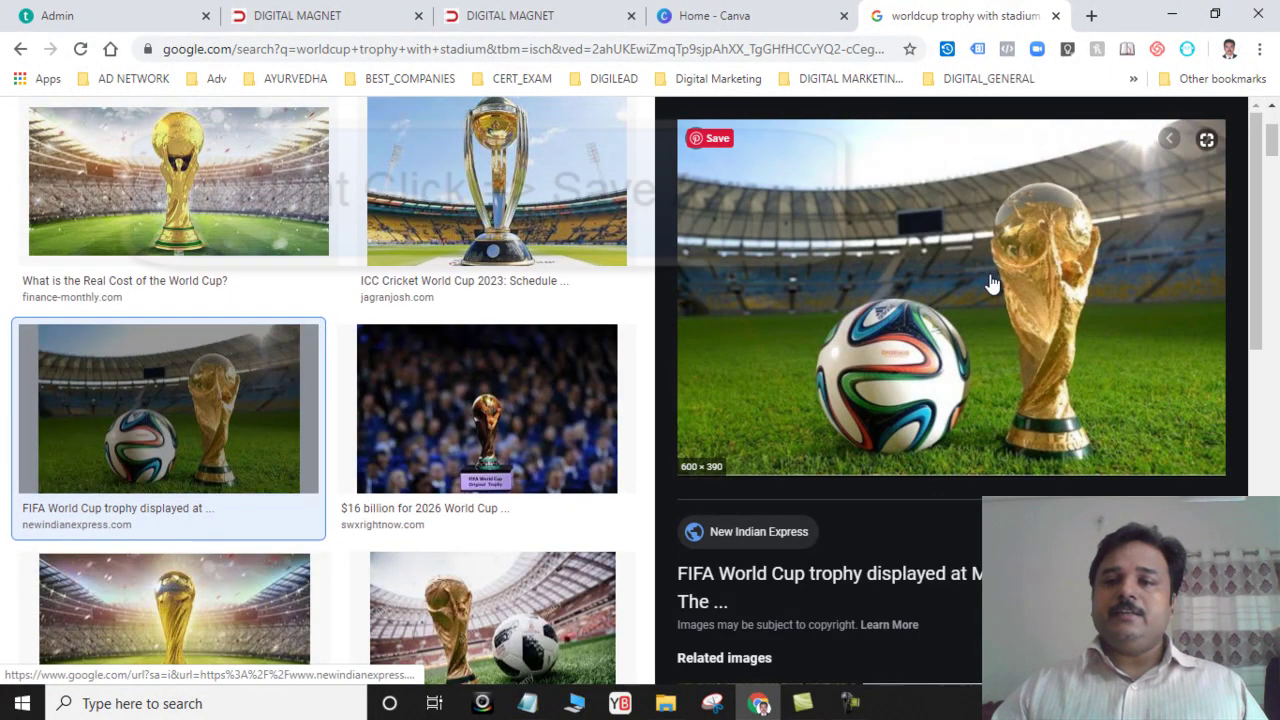
{"action": "right_click", "coordinate": [989, 274]}
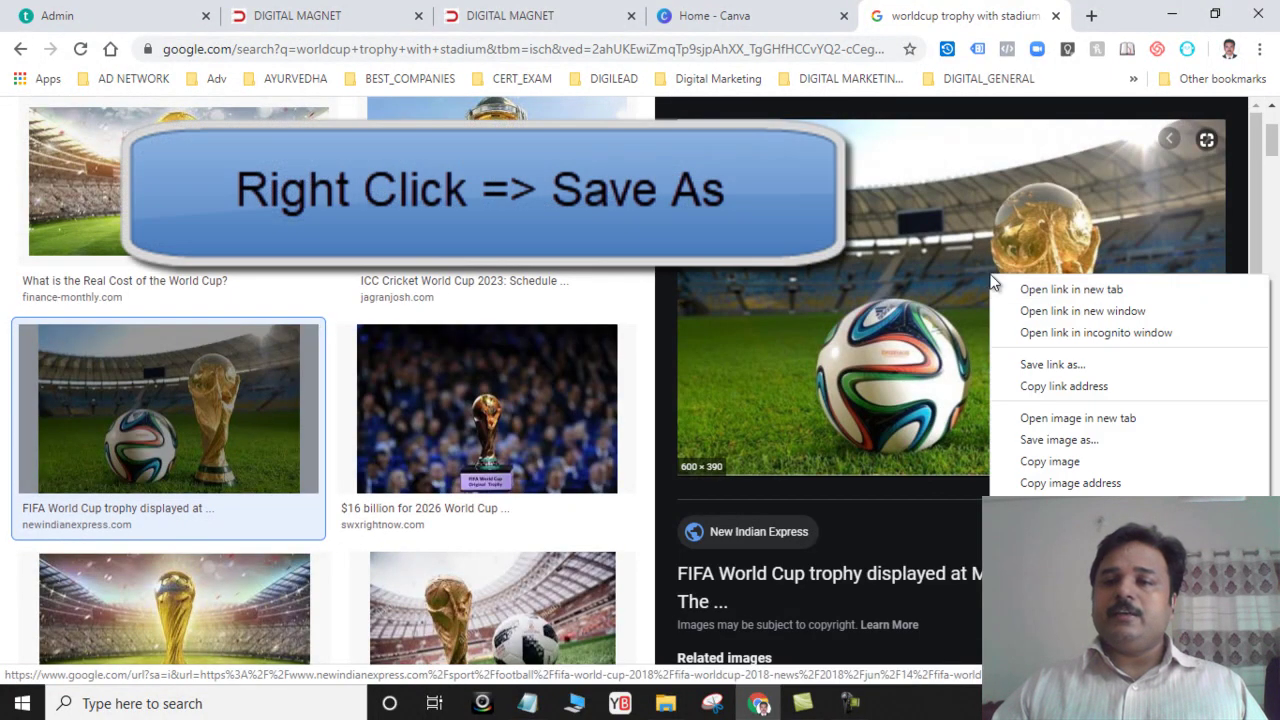
{"action": "left_click", "coordinate": [1055, 441]}
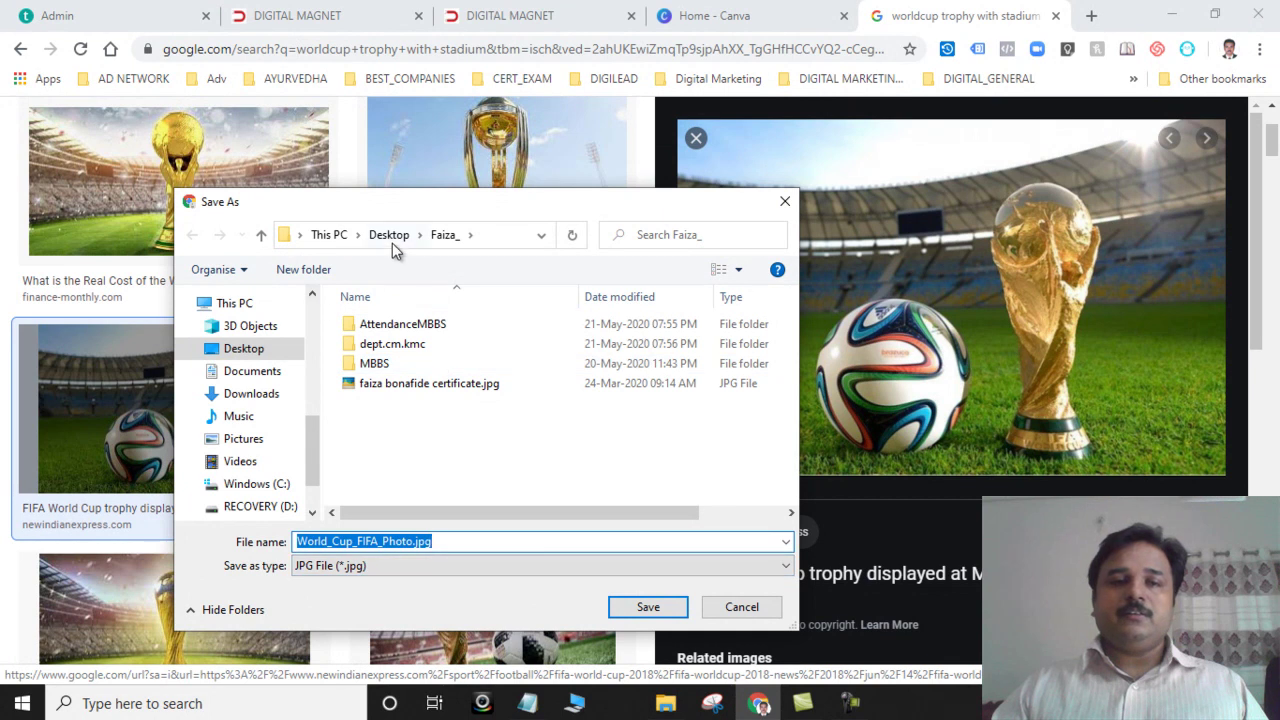
{"action": "left_click", "coordinate": [648, 608]}
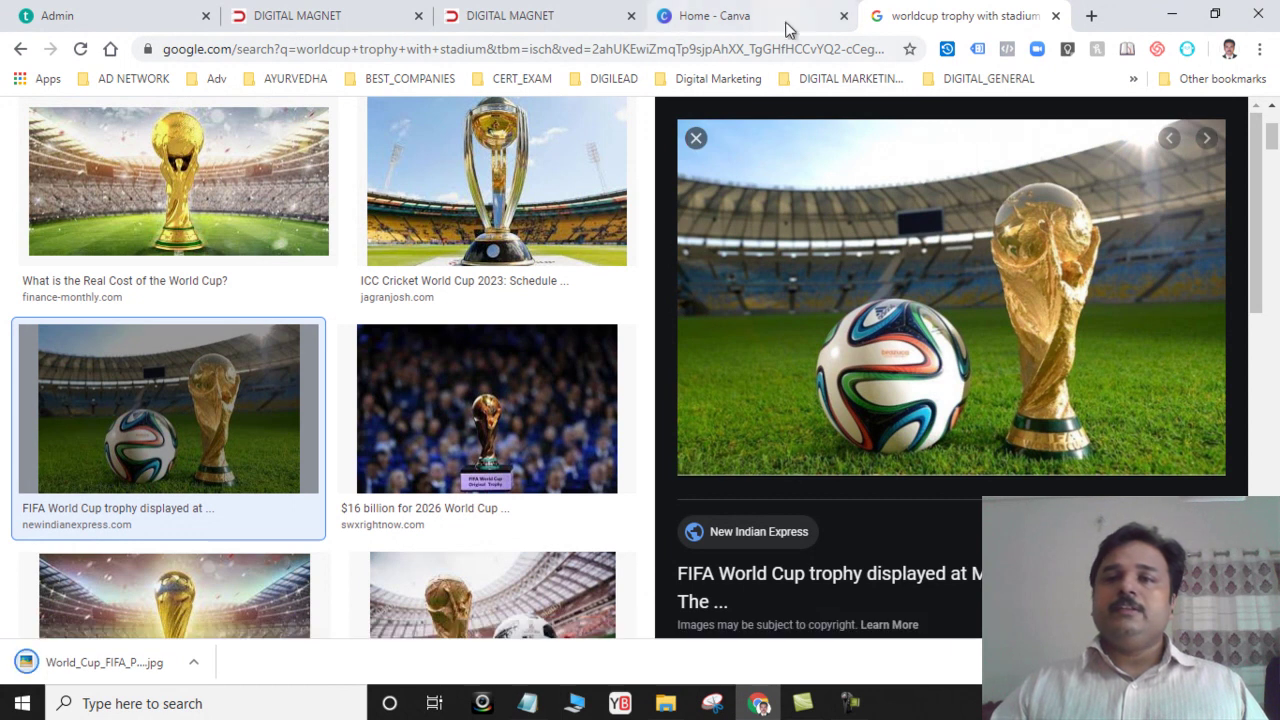
Back in Canva, search 'facebook' and pick the Facebook Post design type
{"action": "left_click", "coordinate": [727, 26]}
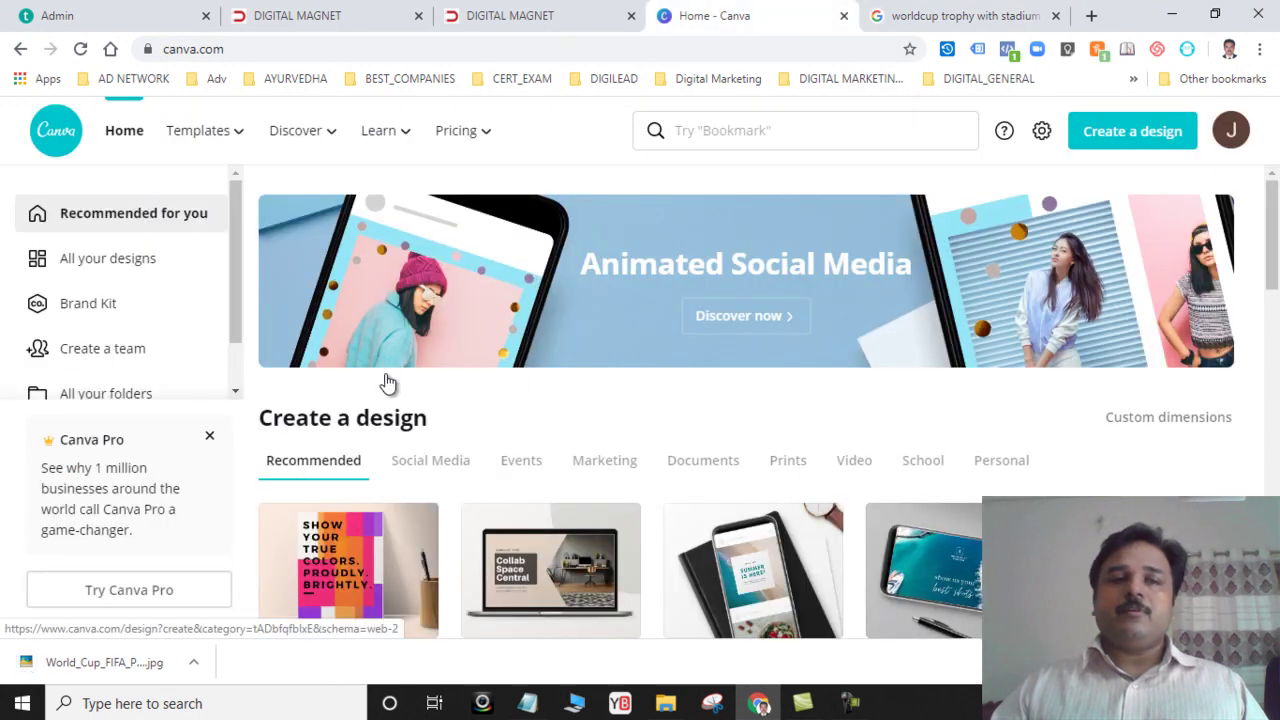
{"action": "left_click", "coordinate": [766, 131]}
{"action": "type", "text": "face"}
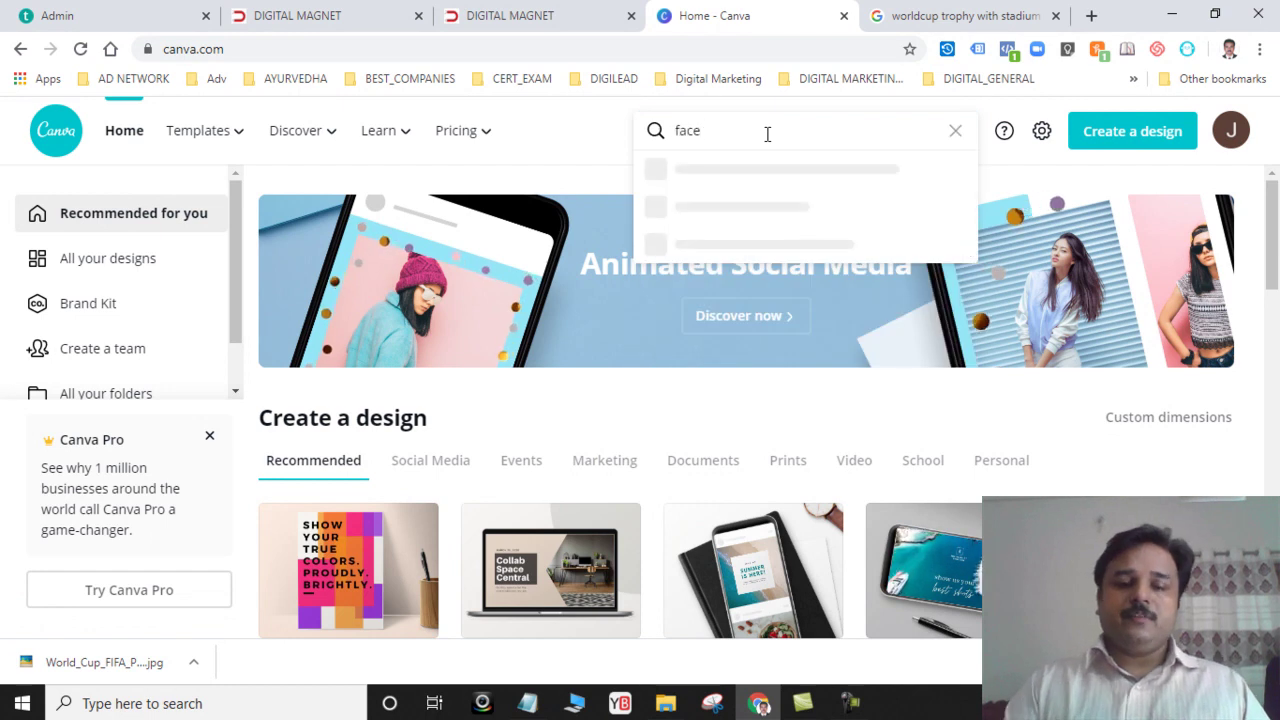
{"action": "type", "text": "book"}
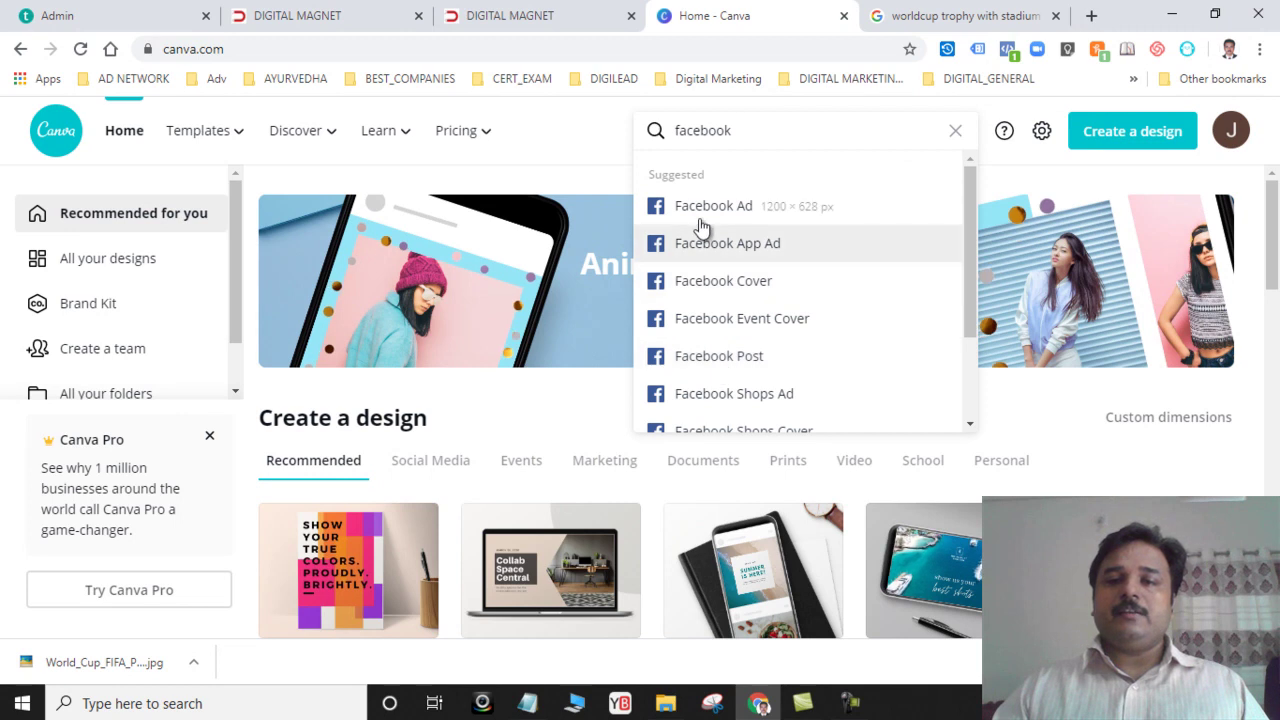
{"action": "left_click", "coordinate": [714, 362]}
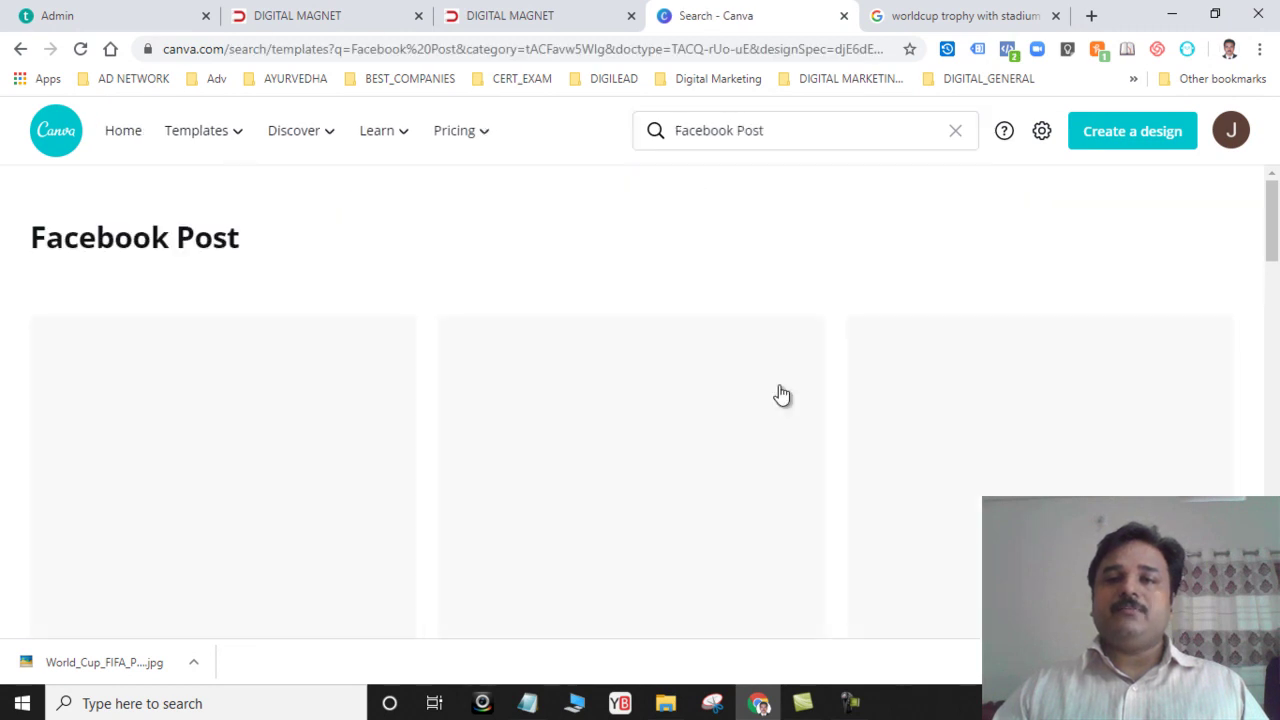
Browse the Facebook Post options and open a blank design
{"action": "scroll", "coordinate": [585, 510], "scroll_direction": "down", "scroll_amount": 3}
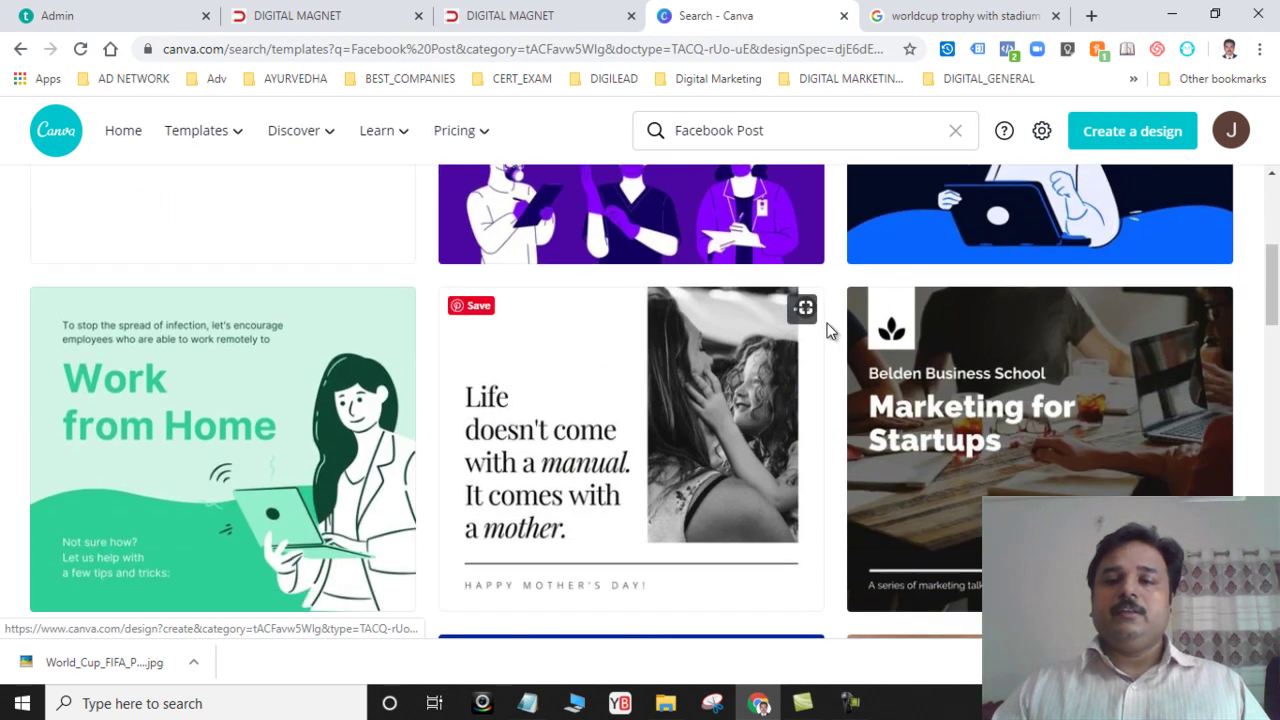
{"action": "scroll", "coordinate": [900, 470], "scroll_direction": "down", "scroll_amount": 2}
{"action": "scroll", "coordinate": [571, 514], "scroll_direction": "up", "scroll_amount": 1}
{"action": "scroll", "coordinate": [491, 486], "scroll_direction": "up", "scroll_amount": 2}
{"action": "scroll", "coordinate": [789, 403], "scroll_direction": "up", "scroll_amount": 3}
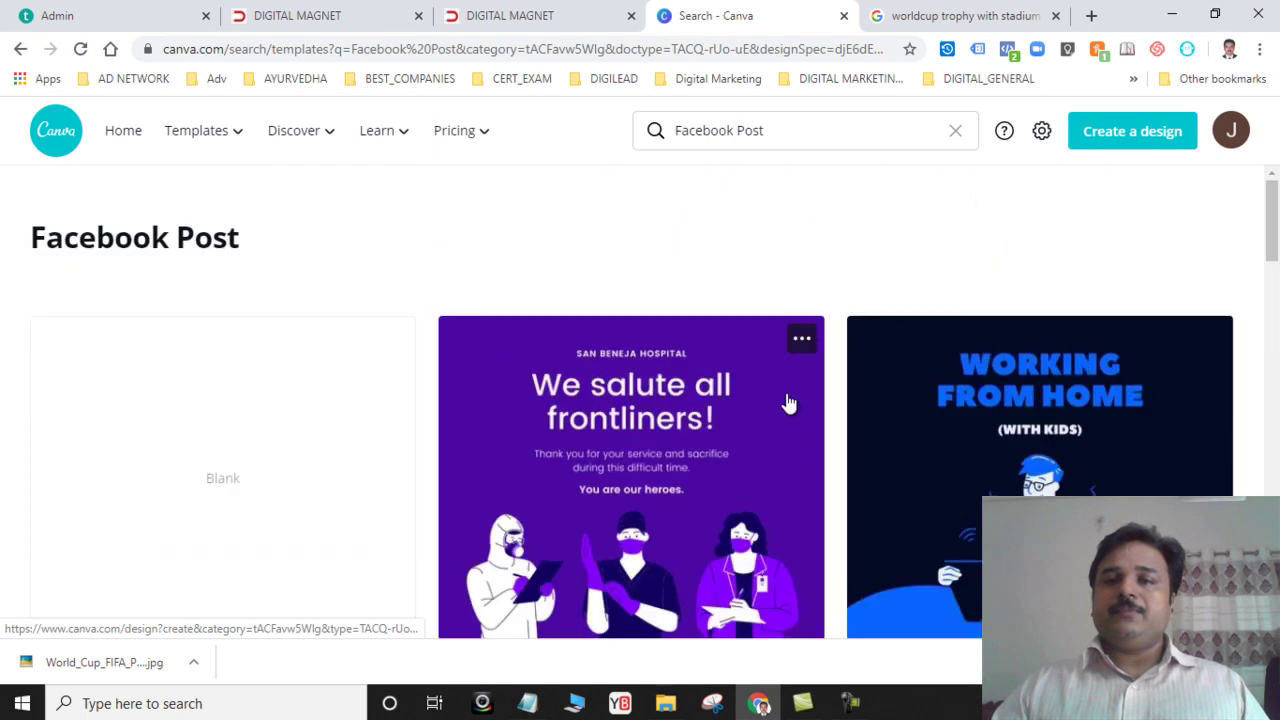
{"action": "scroll", "coordinate": [900, 449], "scroll_direction": "down", "scroll_amount": 2}
{"action": "scroll", "coordinate": [747, 505], "scroll_direction": "down", "scroll_amount": 1}
{"action": "scroll", "coordinate": [560, 520], "scroll_direction": "up", "scroll_amount": 3}
{"action": "scroll", "coordinate": [255, 477], "scroll_direction": "down", "scroll_amount": 1}
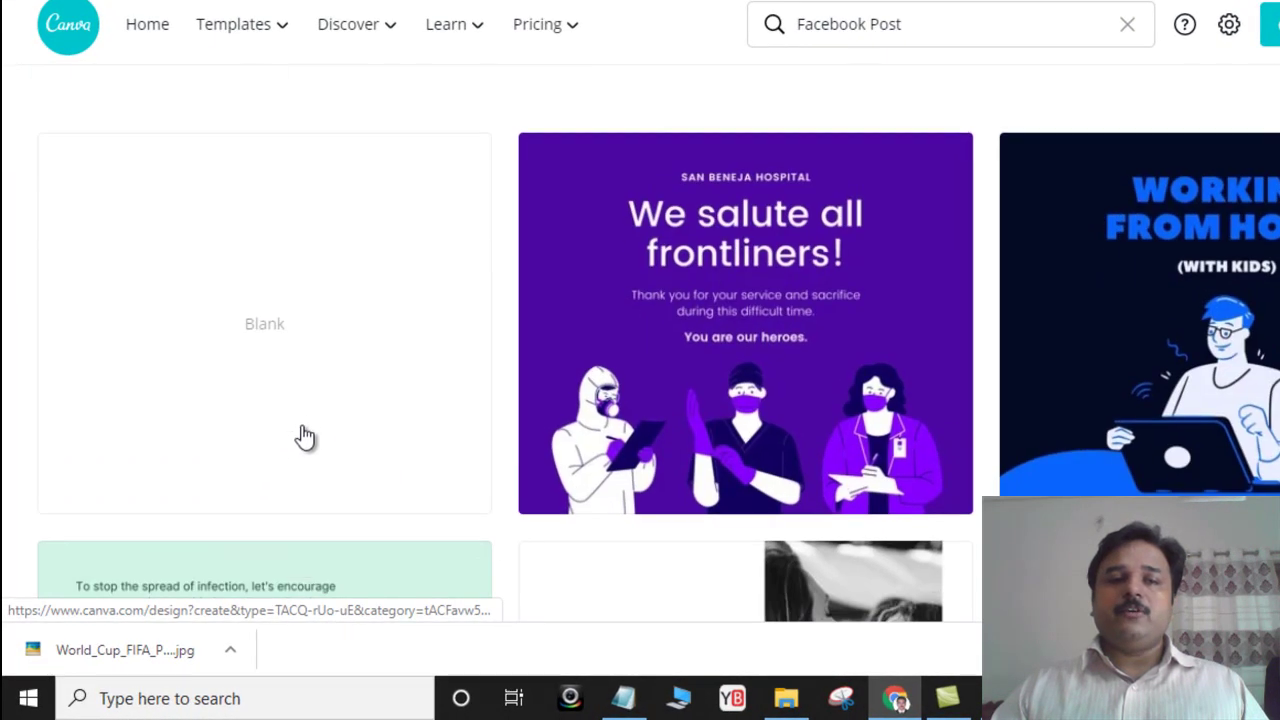
{"action": "mouse_move", "coordinate": [631, 440]}
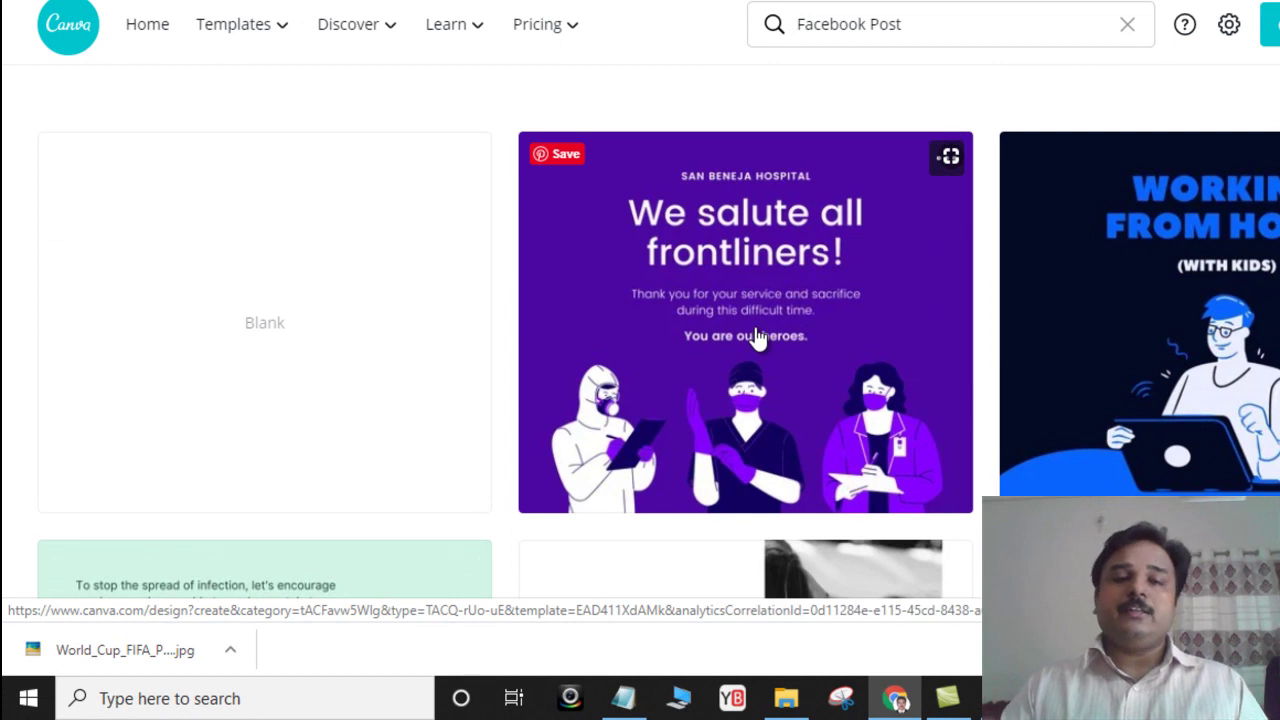
{"action": "left_click", "coordinate": [265, 325]}
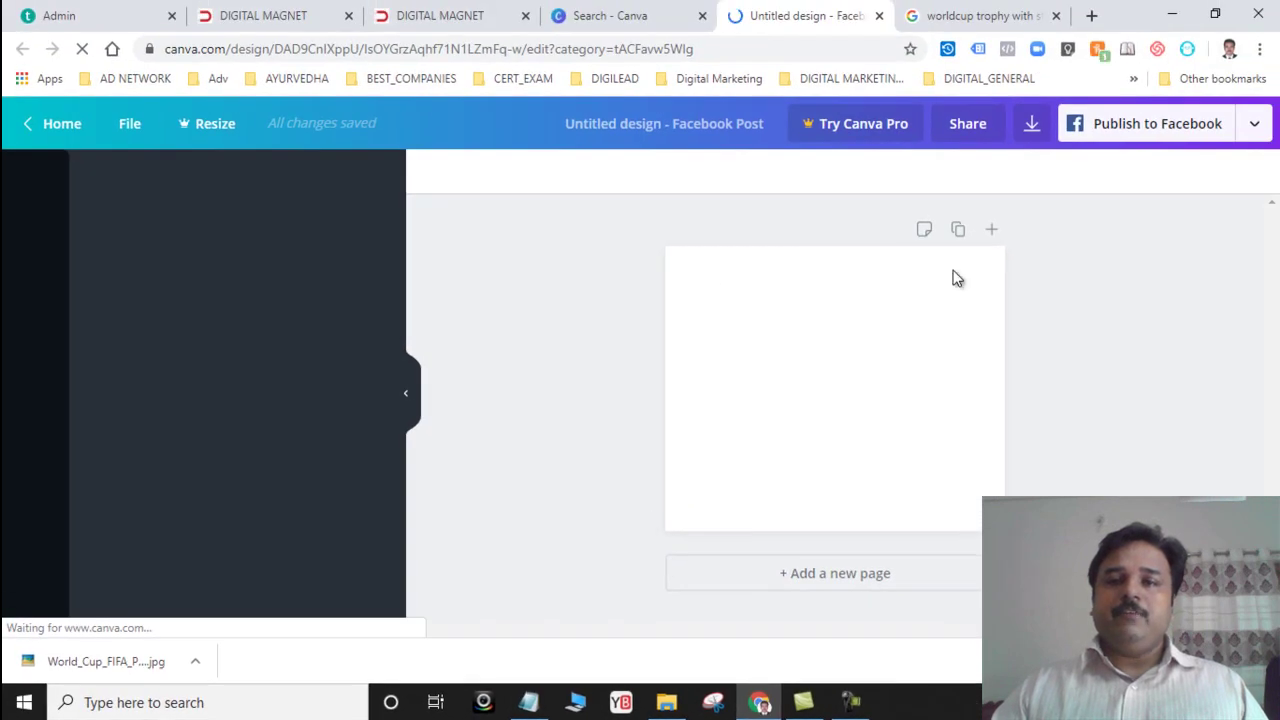
{"action": "scroll", "coordinate": [30, 452], "scroll_direction": "down", "scroll_amount": 1}
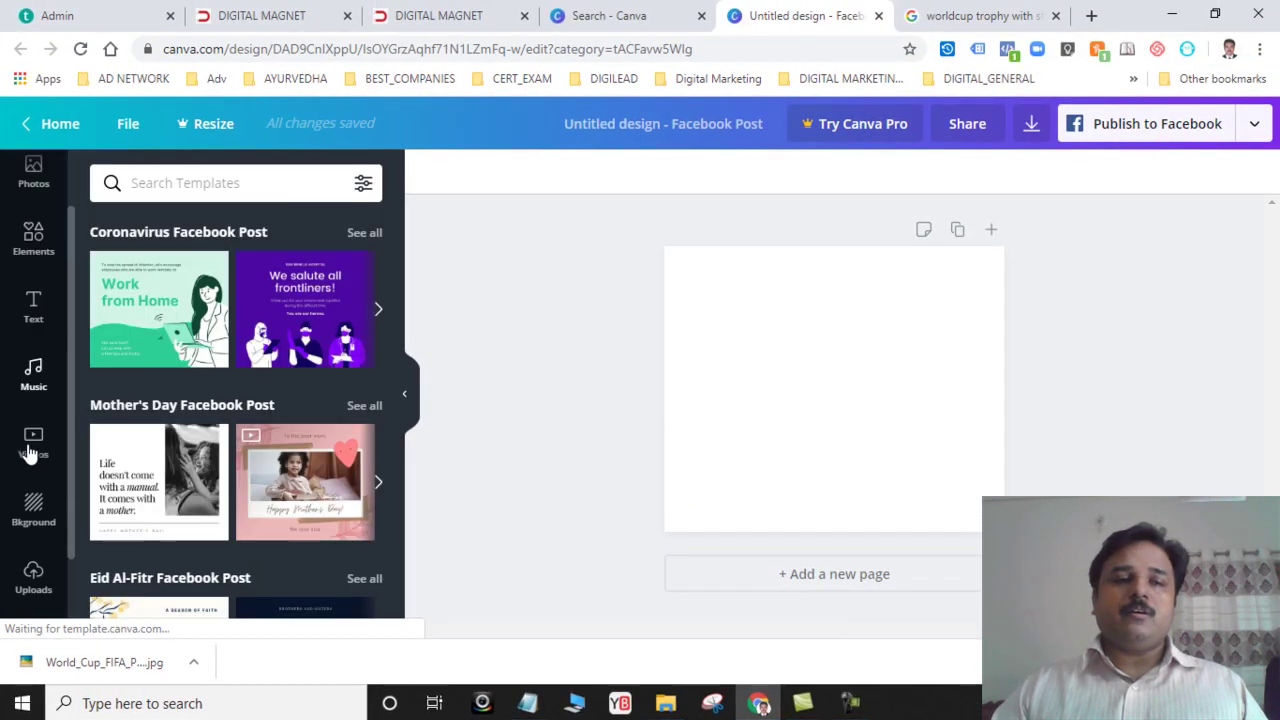
{"action": "scroll", "coordinate": [33, 535], "scroll_direction": "down", "scroll_amount": 1}
Start an image upload from the Uploads panel, moving up to the Documents folder
{"action": "left_click", "coordinate": [18, 470]}
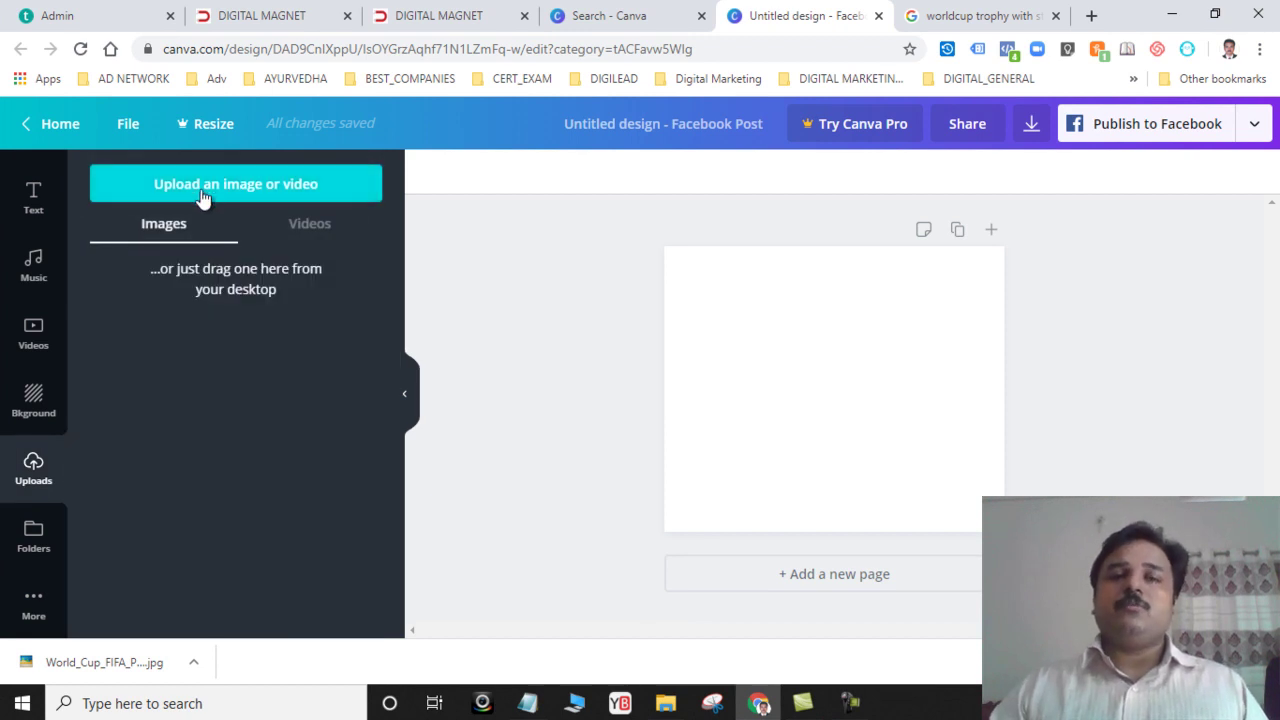
{"action": "left_click", "coordinate": [273, 185]}
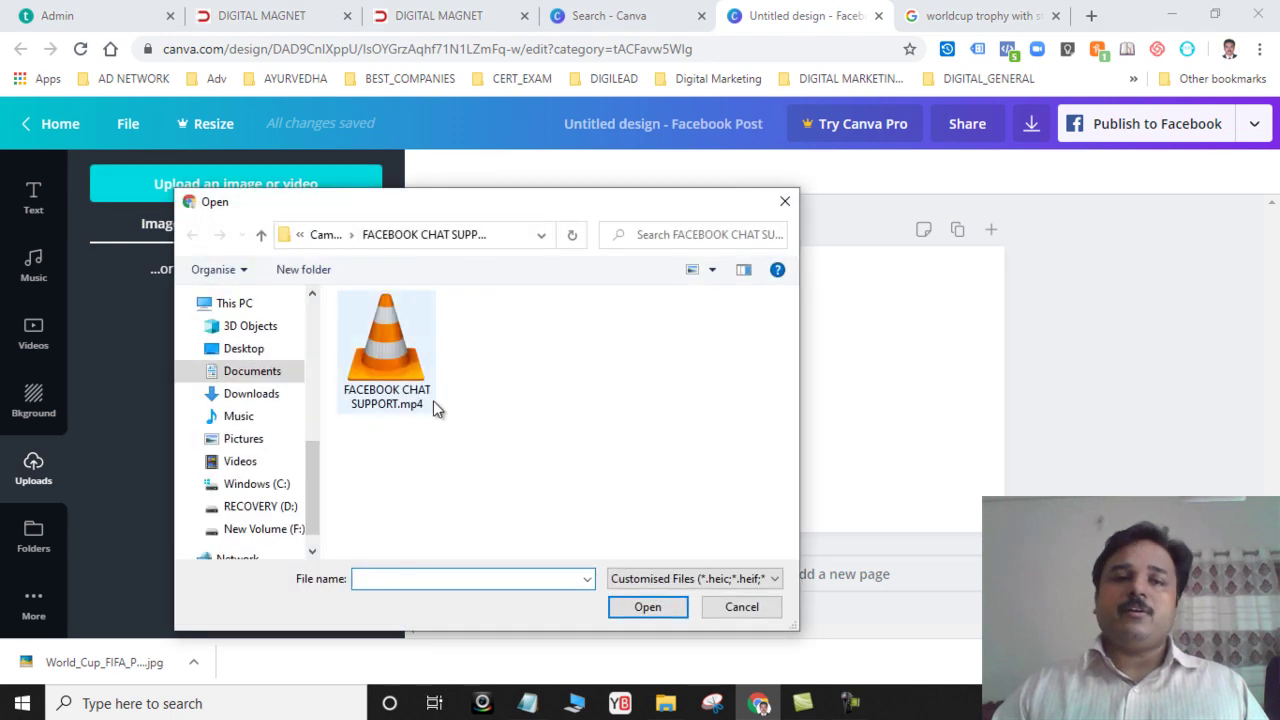
{"action": "left_click", "coordinate": [259, 240]}
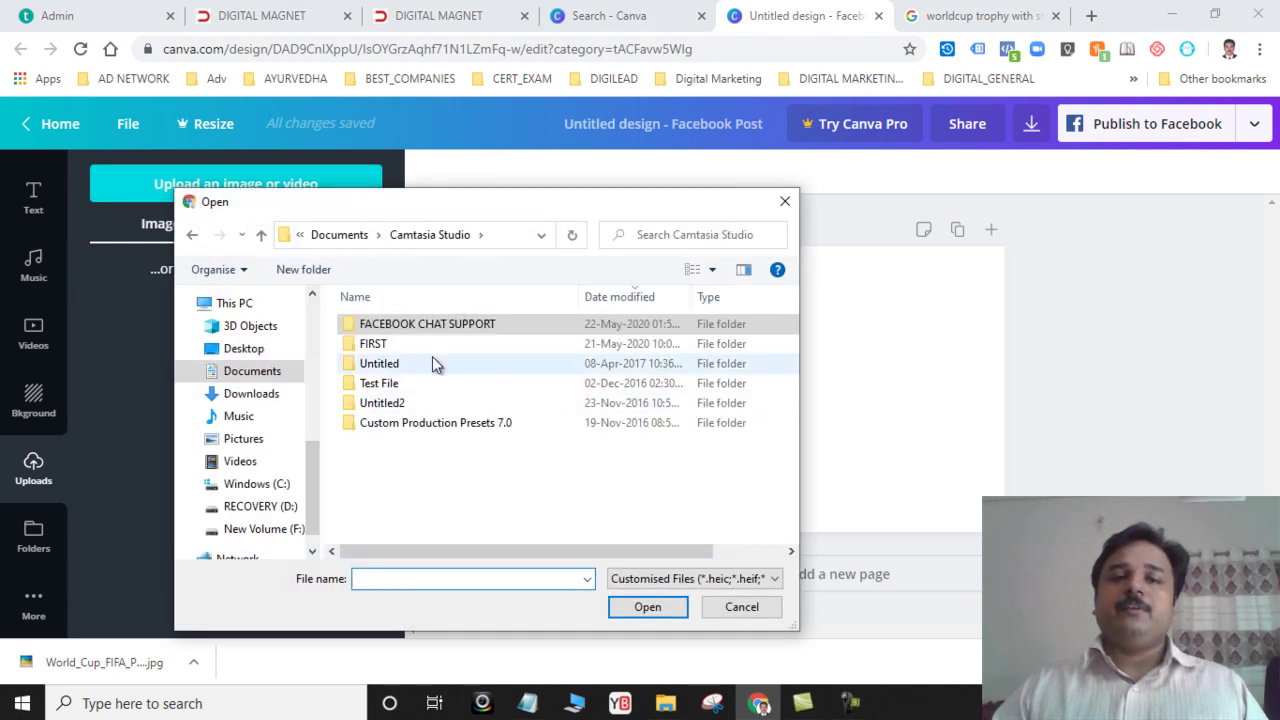
{"action": "left_click", "coordinate": [263, 244]}
{"action": "scroll", "coordinate": [455, 391], "scroll_direction": "down", "scroll_amount": 5}
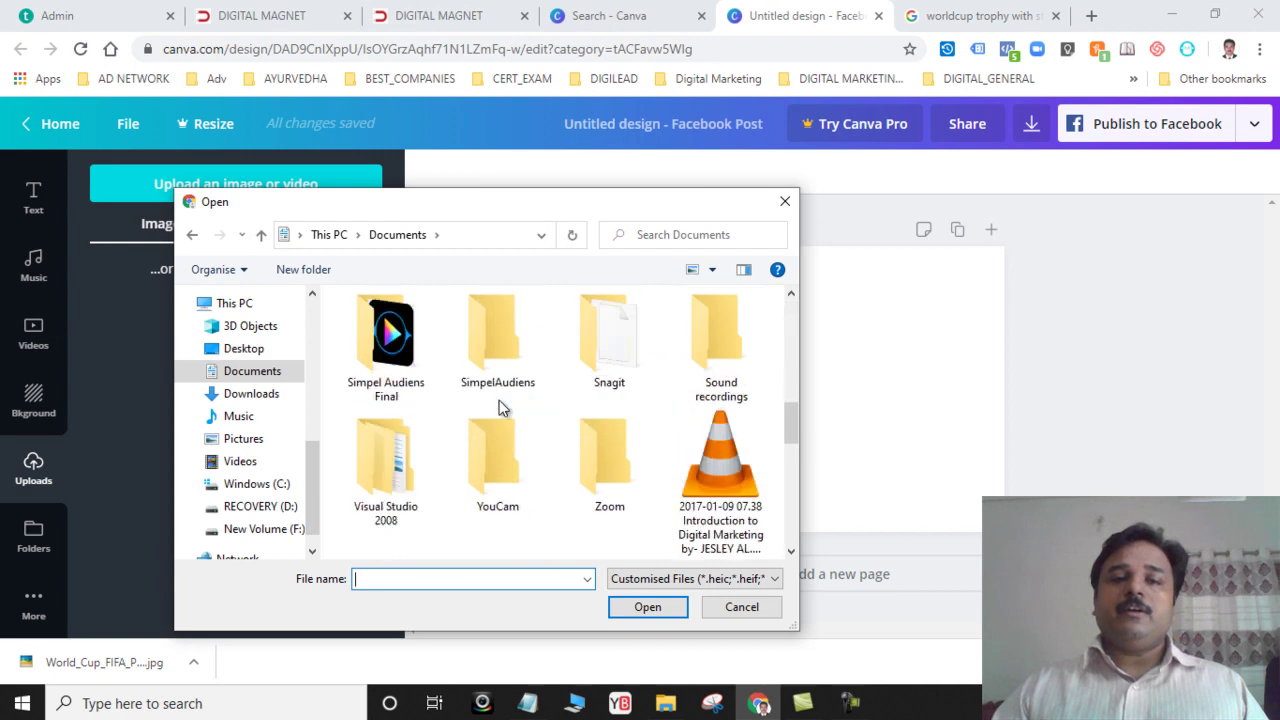
{"action": "scroll", "coordinate": [503, 406], "scroll_direction": "down", "scroll_amount": 10}
{"action": "scroll", "coordinate": [560, 460], "scroll_direction": "up", "scroll_amount": 8}
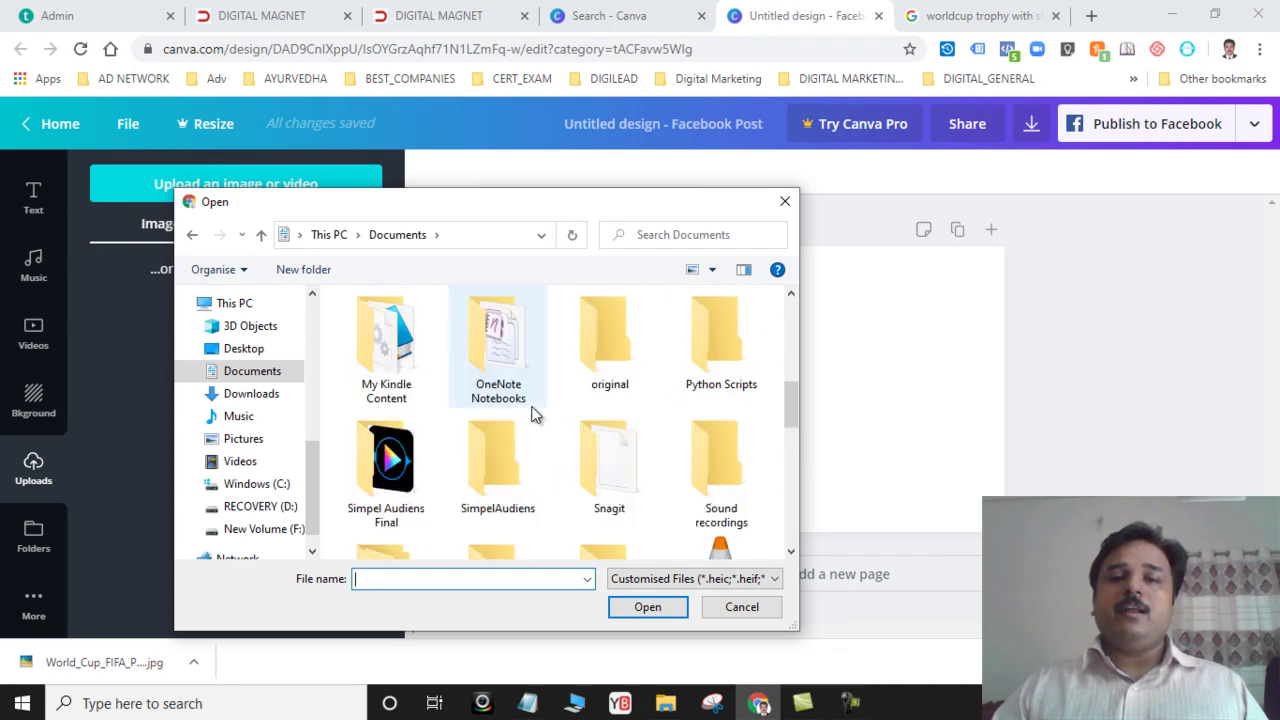
{"action": "scroll", "coordinate": [529, 414], "scroll_direction": "up", "scroll_amount": 7}
Browse to the Desktop and upload World_Cup_FIFA_Photo.jpg
{"action": "left_click", "coordinate": [267, 239]}
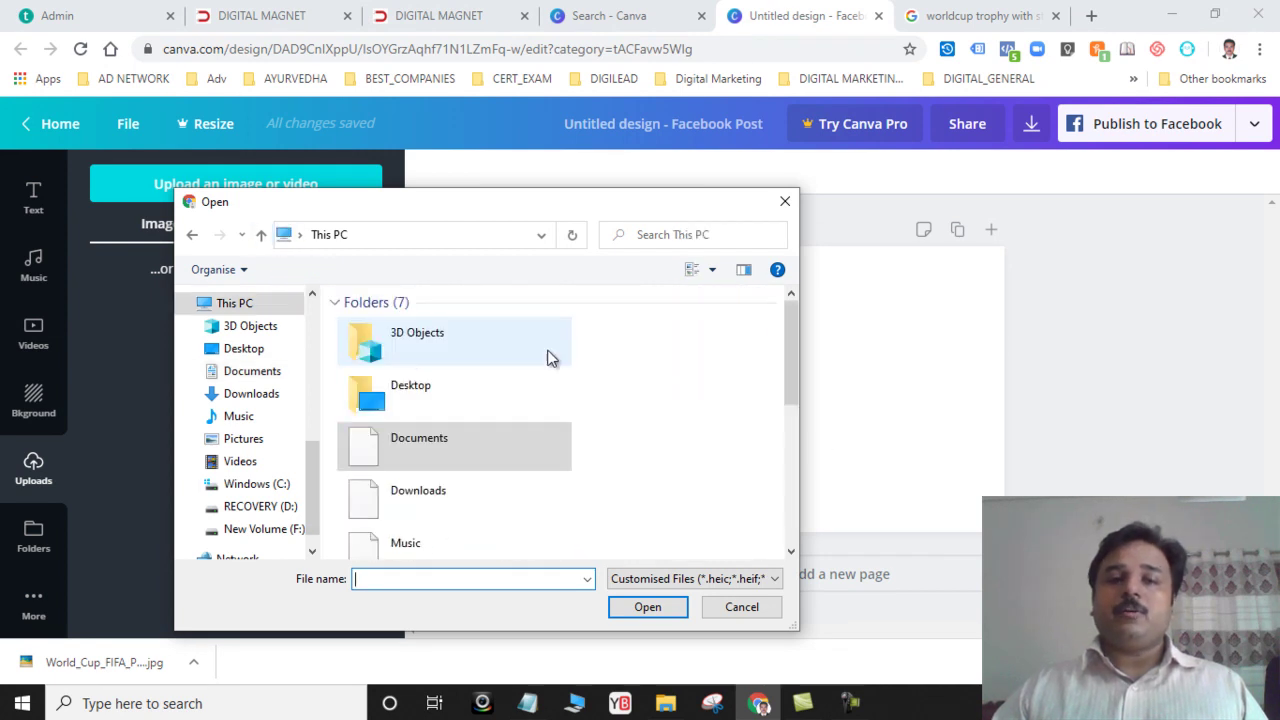
{"action": "scroll", "coordinate": [555, 390], "scroll_direction": "down", "scroll_amount": 5}
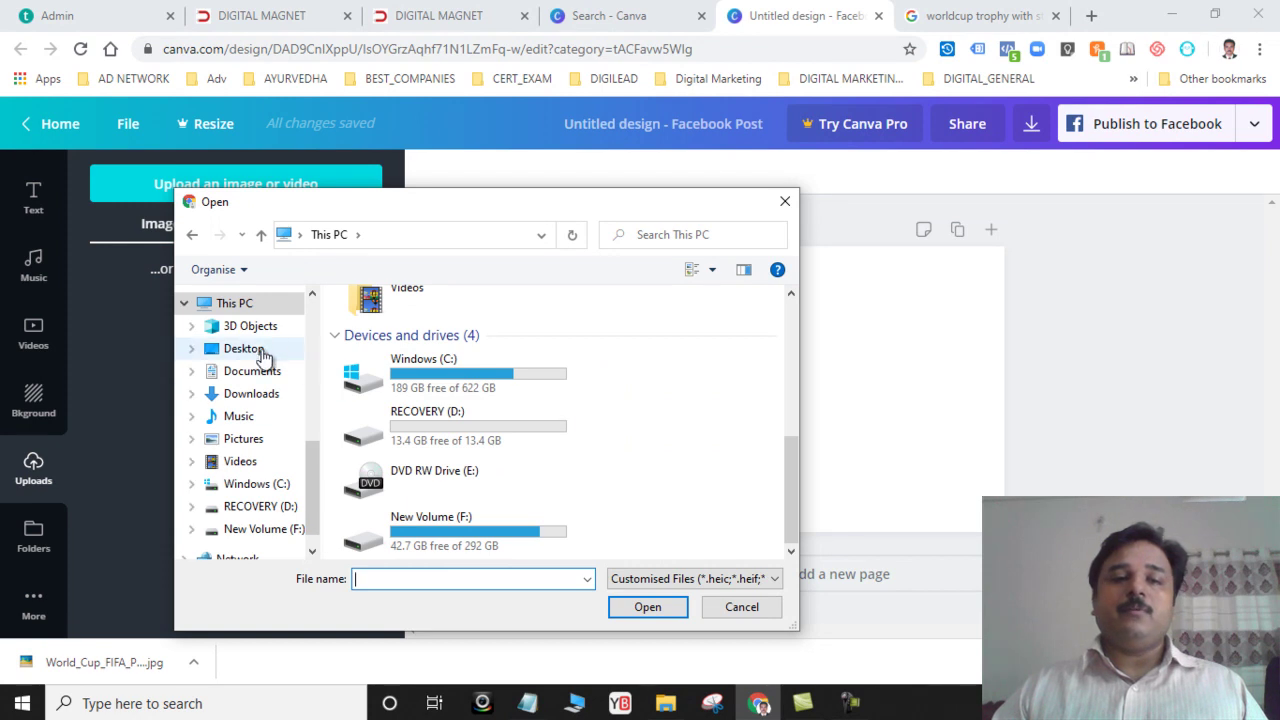
{"action": "left_click", "coordinate": [244, 348]}
{"action": "scroll", "coordinate": [600, 430], "scroll_direction": "down", "scroll_amount": 2}
{"action": "scroll", "coordinate": [654, 442], "scroll_direction": "down", "scroll_amount": 5}
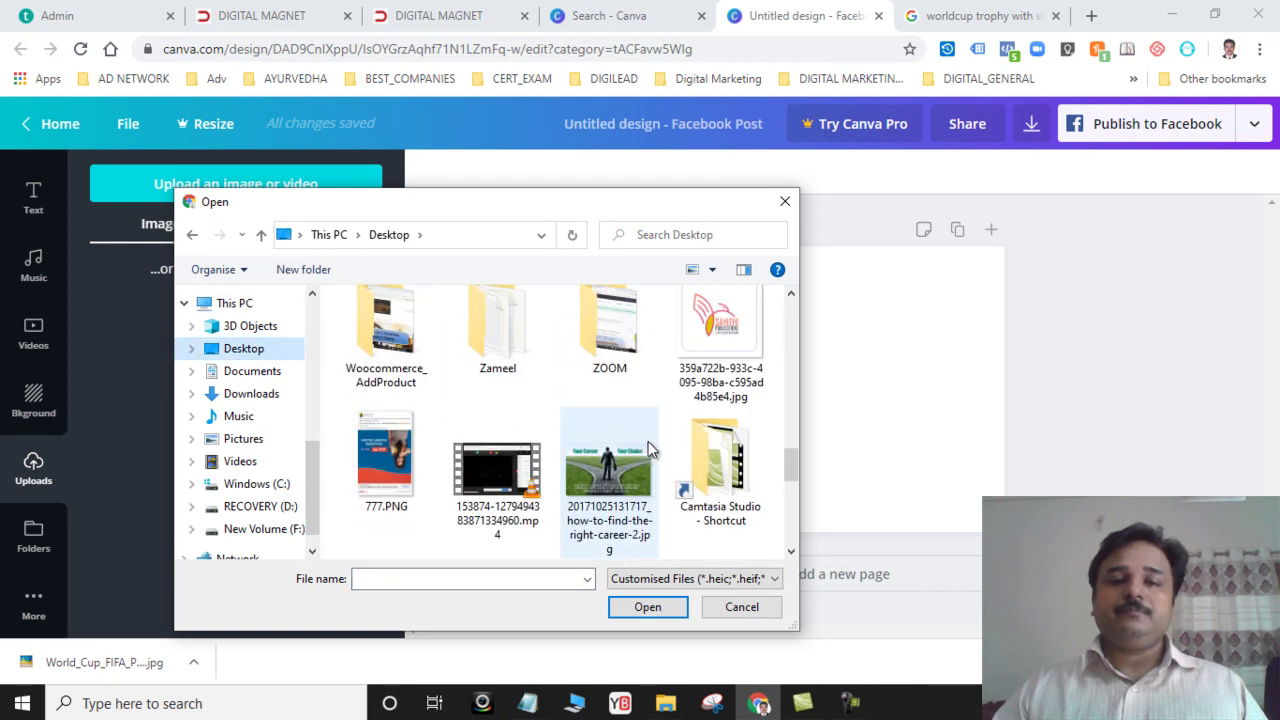
{"action": "scroll", "coordinate": [641, 447], "scroll_direction": "down", "scroll_amount": 2}
{"action": "scroll", "coordinate": [636, 476], "scroll_direction": "down", "scroll_amount": 3}
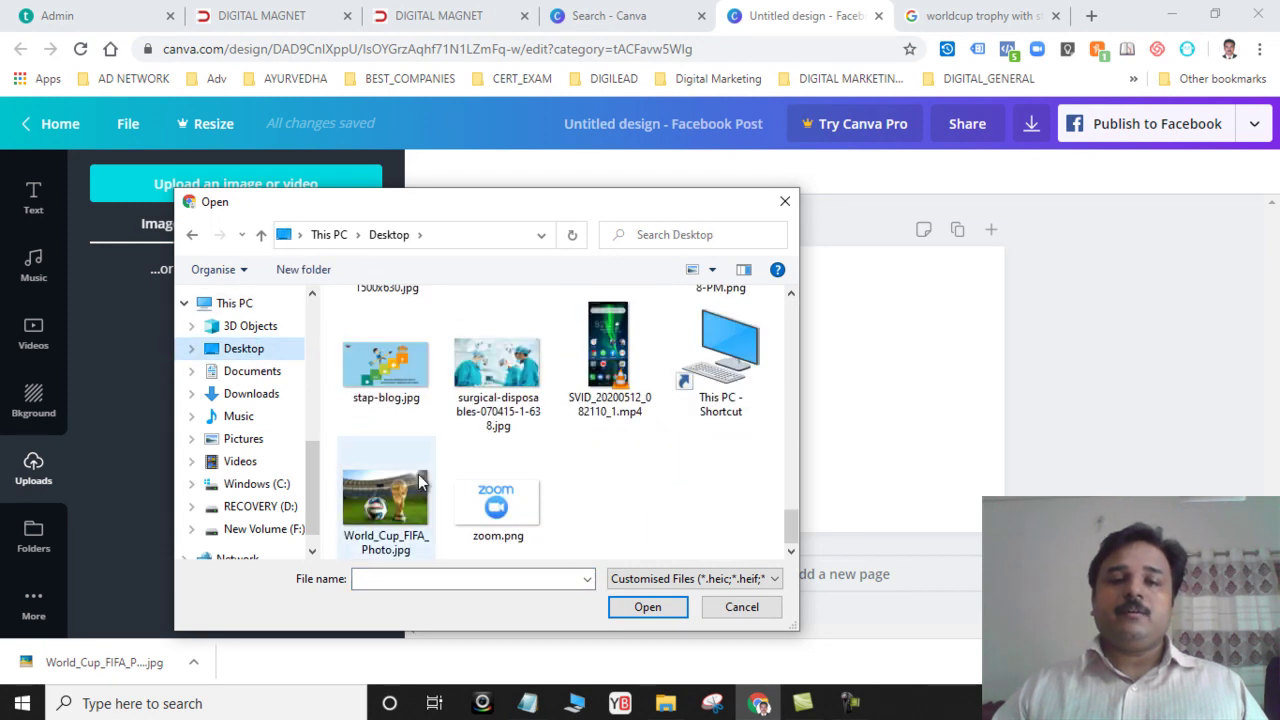
{"action": "double_click", "coordinate": [403, 488]}
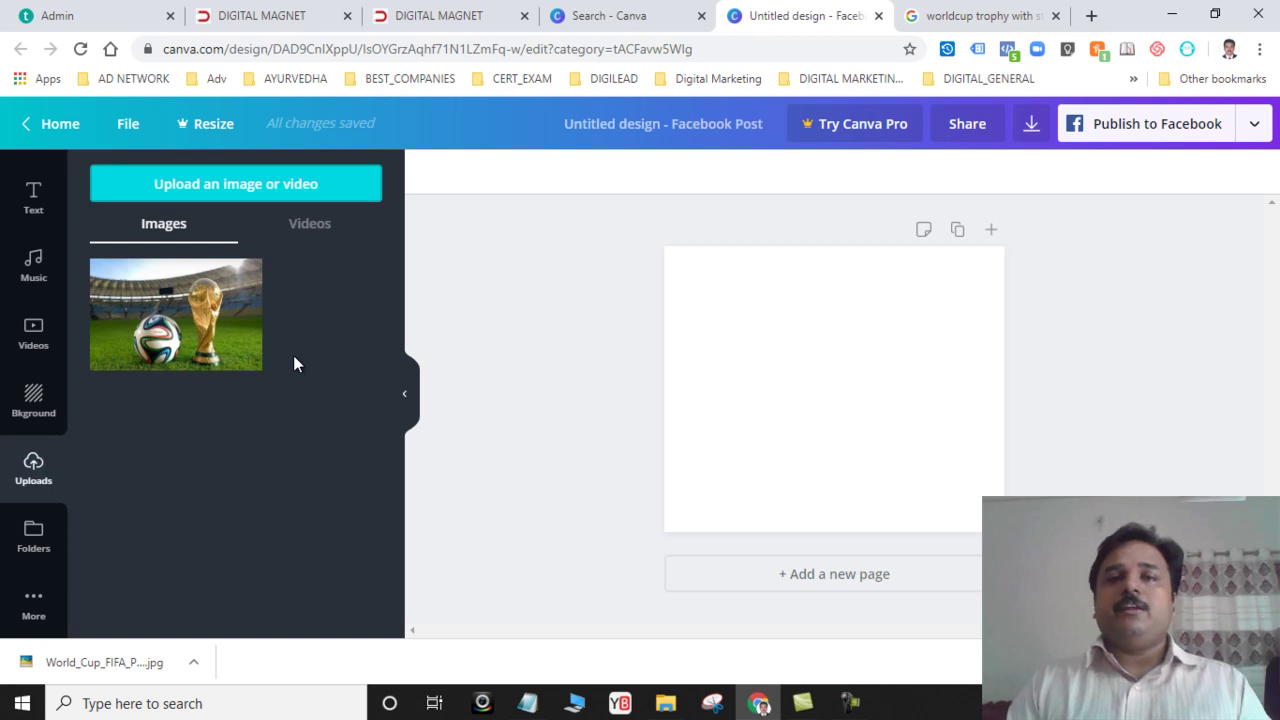
Place the World Cup photo at the page's top-left and stretch it to cover the page
{"action": "left_click", "coordinate": [176, 314]}
{"action": "mouse_move", "coordinate": [820, 378]}
{"action": "left_mouse_down"}
{"action": "mouse_move", "coordinate": [771, 355]}
{"action": "mouse_move", "coordinate": [754, 307]}
{"action": "left_mouse_up"}
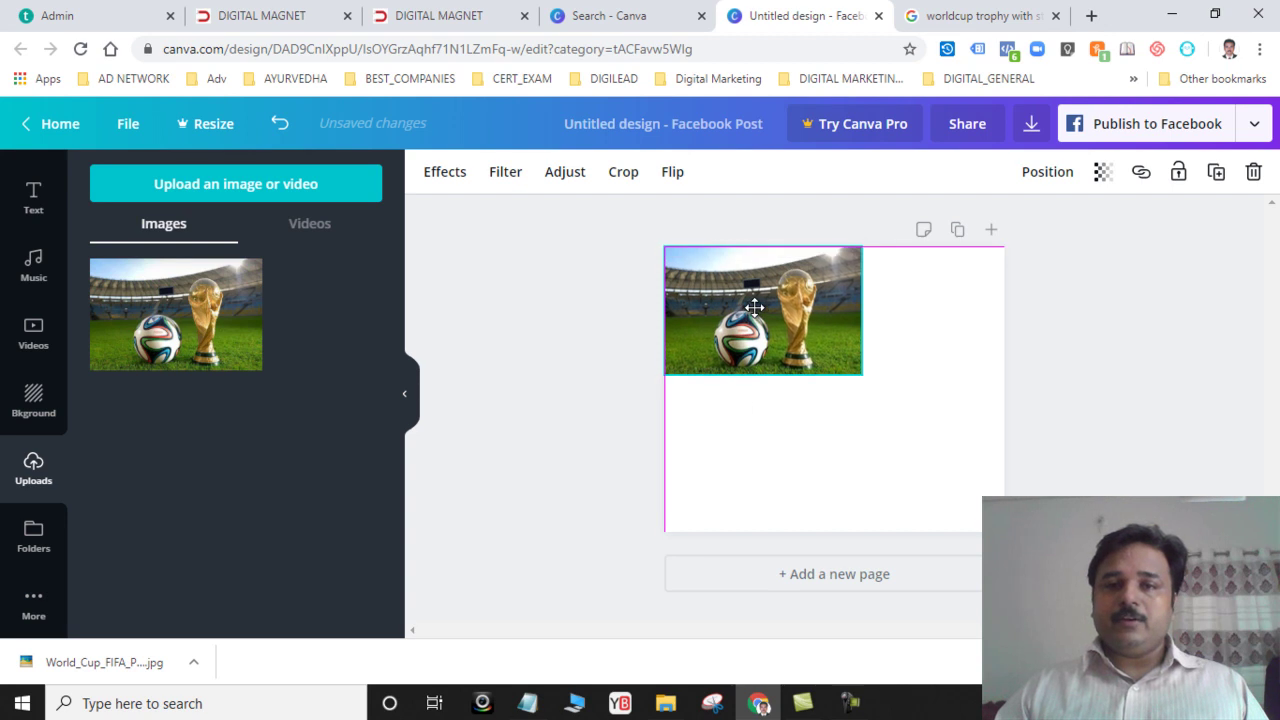
{"action": "left_click_drag", "start_coordinate": [861, 373], "coordinate": [957, 546]}
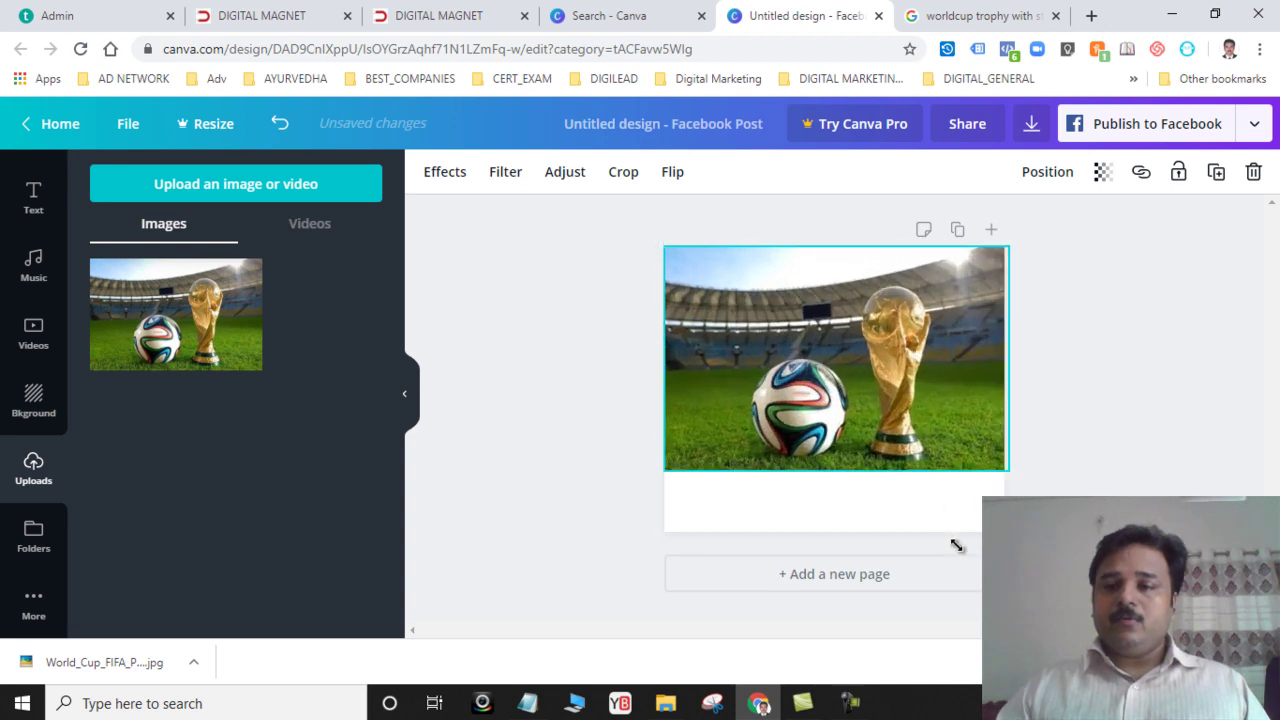
{"action": "mouse_move", "coordinate": [957, 546]}
{"action": "left_mouse_down"}
{"action": "mouse_move", "coordinate": [1140, 556]}
{"action": "mouse_move", "coordinate": [1108, 536]}
{"action": "left_mouse_up"}
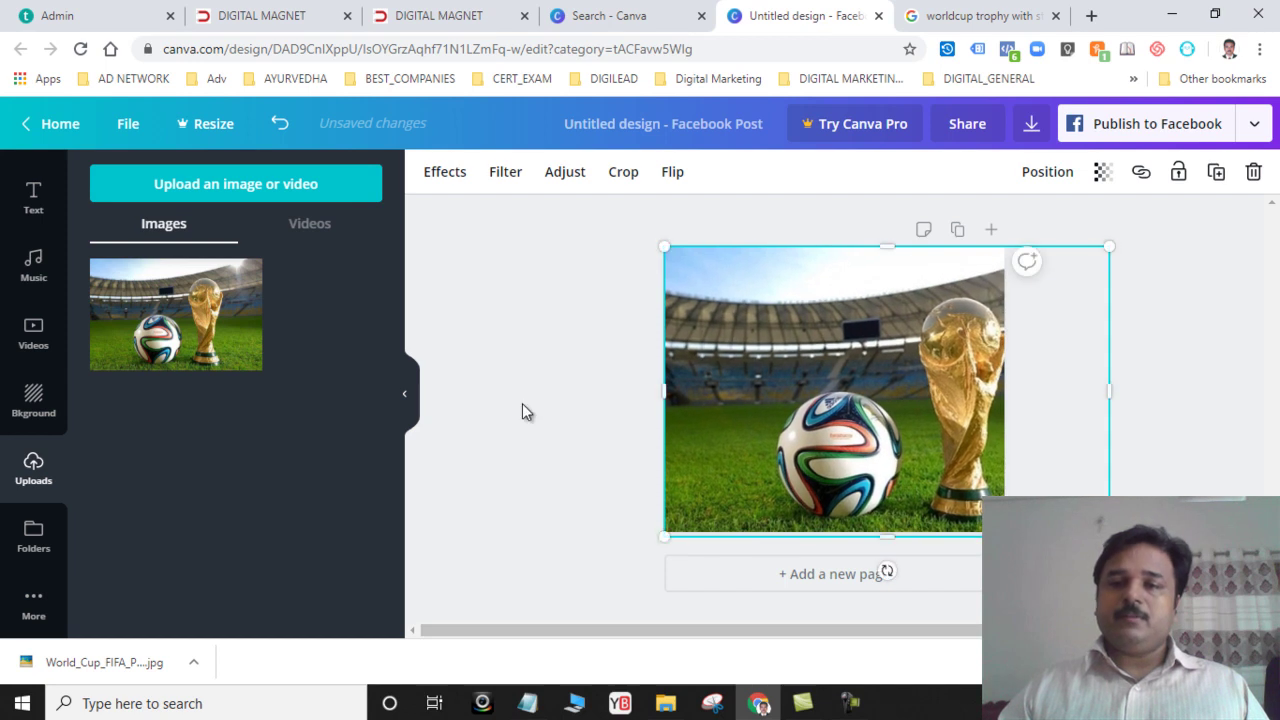
{"action": "left_click_drag", "start_coordinate": [708, 381], "coordinate": [698, 381]}
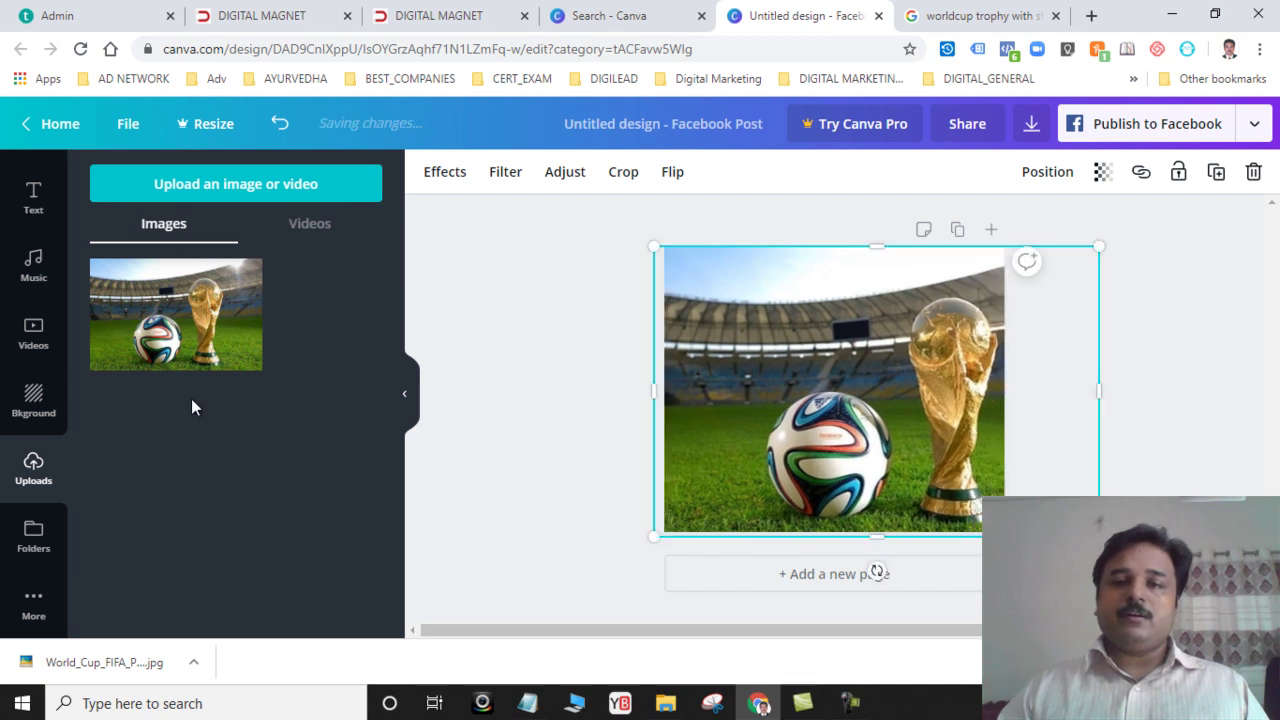
{"action": "left_click", "coordinate": [222, 188]}
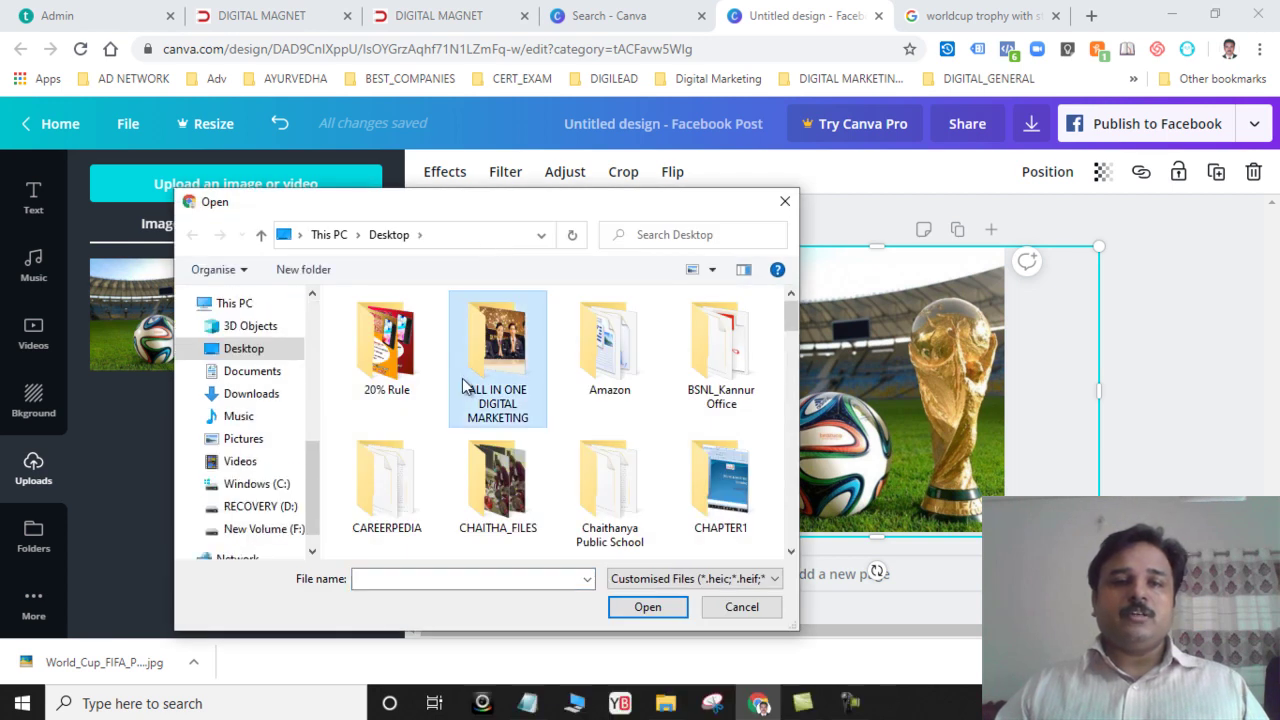
Upload digital_magnet_logo.jpg from the Desktop's '20% Rule' folder into Canva
{"action": "type", "text": "20171025131717_how-to-find-the-right-caree"}
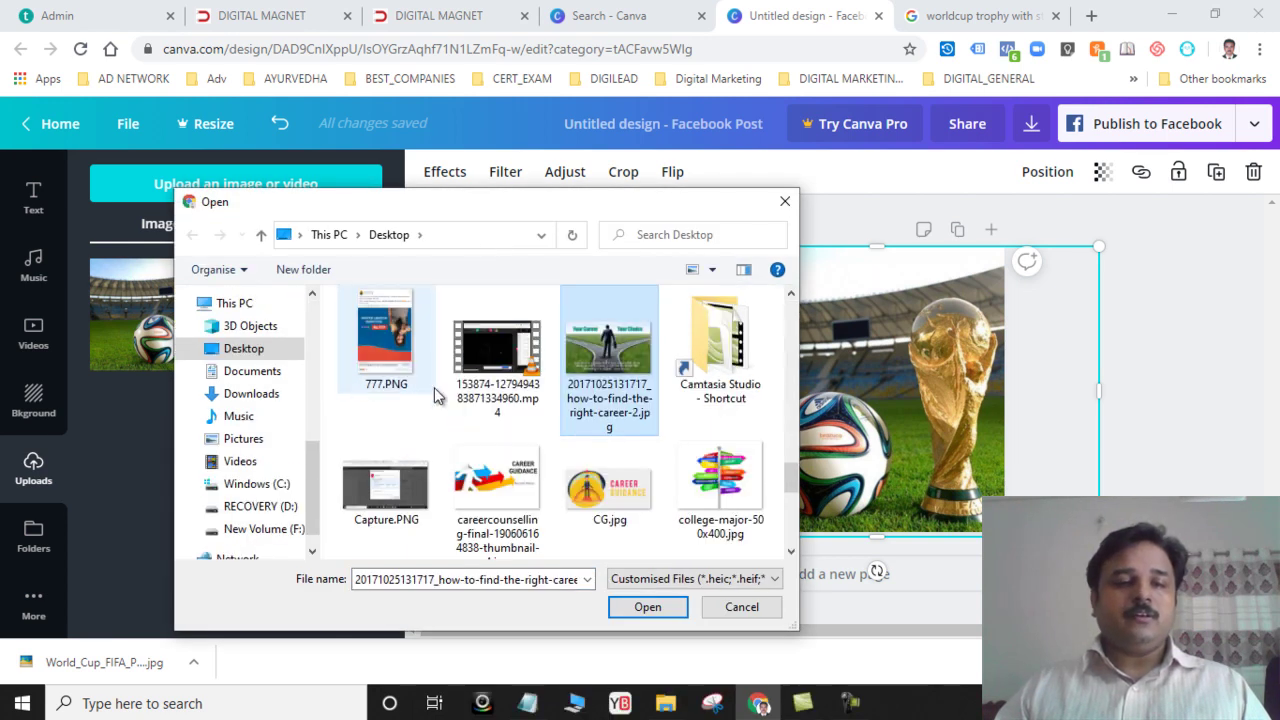
{"action": "scroll", "coordinate": [658, 418], "scroll_direction": "up", "scroll_amount": 5}
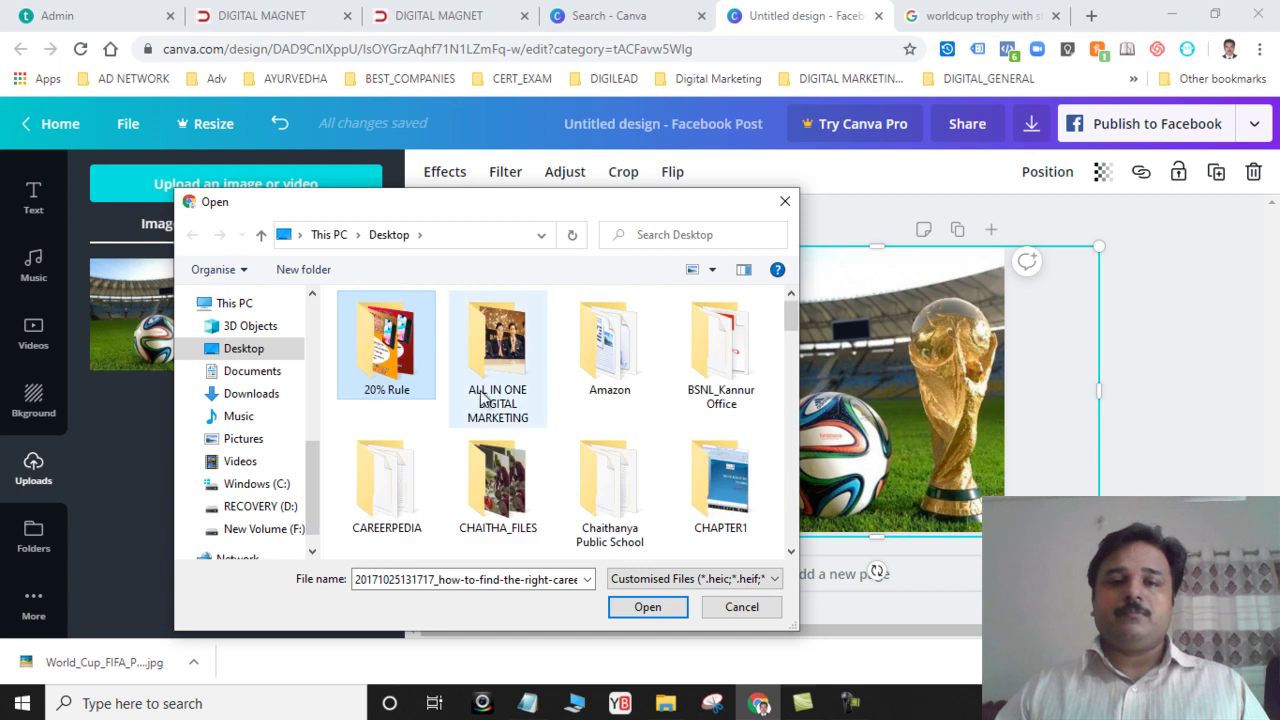
{"action": "double_click", "coordinate": [412, 357]}
{"action": "scroll", "coordinate": [600, 418], "scroll_direction": "down", "scroll_amount": 5}
{"action": "scroll", "coordinate": [628, 425], "scroll_direction": "up", "scroll_amount": 3}
{"action": "scroll", "coordinate": [625, 425], "scroll_direction": "up", "scroll_amount": 3}
{"action": "scroll", "coordinate": [620, 420], "scroll_direction": "up", "scroll_amount": 2}
{"action": "scroll", "coordinate": [610, 405], "scroll_direction": "down", "scroll_amount": 3}
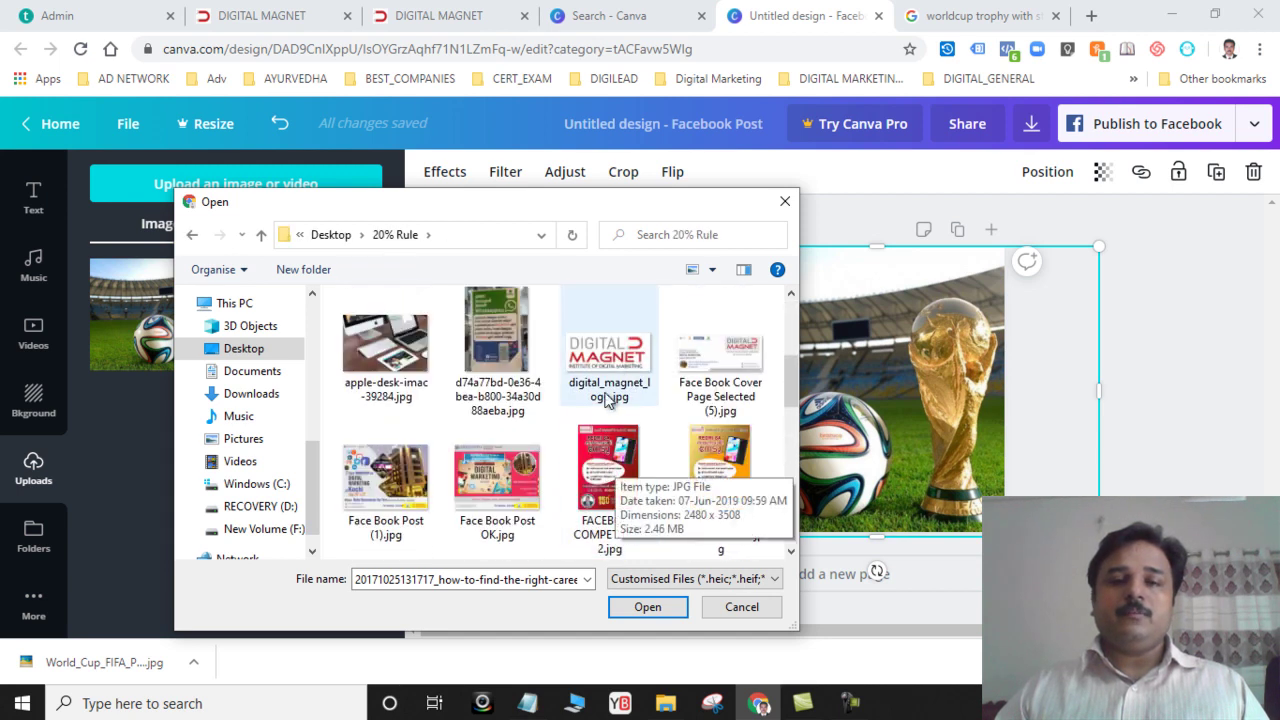
{"action": "double_click", "coordinate": [607, 398]}
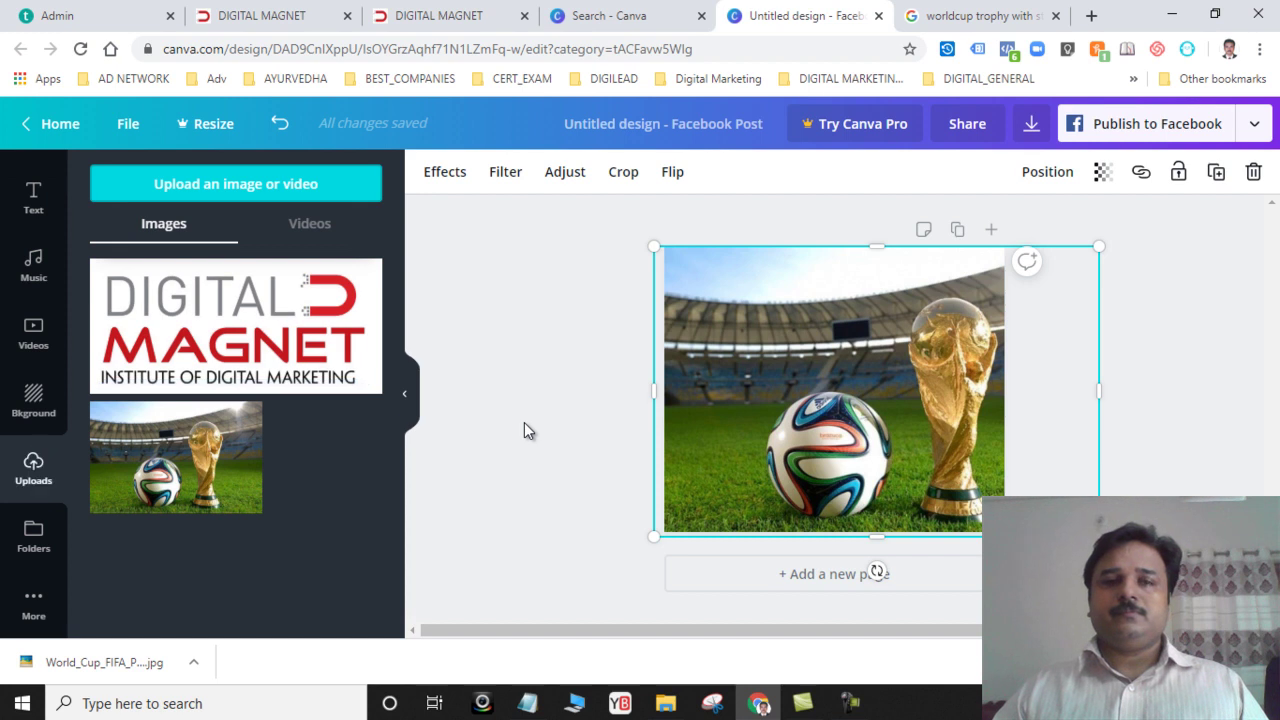
Place the uploaded Digital Magnet logo, resized small, in the photo's top-left corner
{"action": "left_click", "coordinate": [370, 345]}
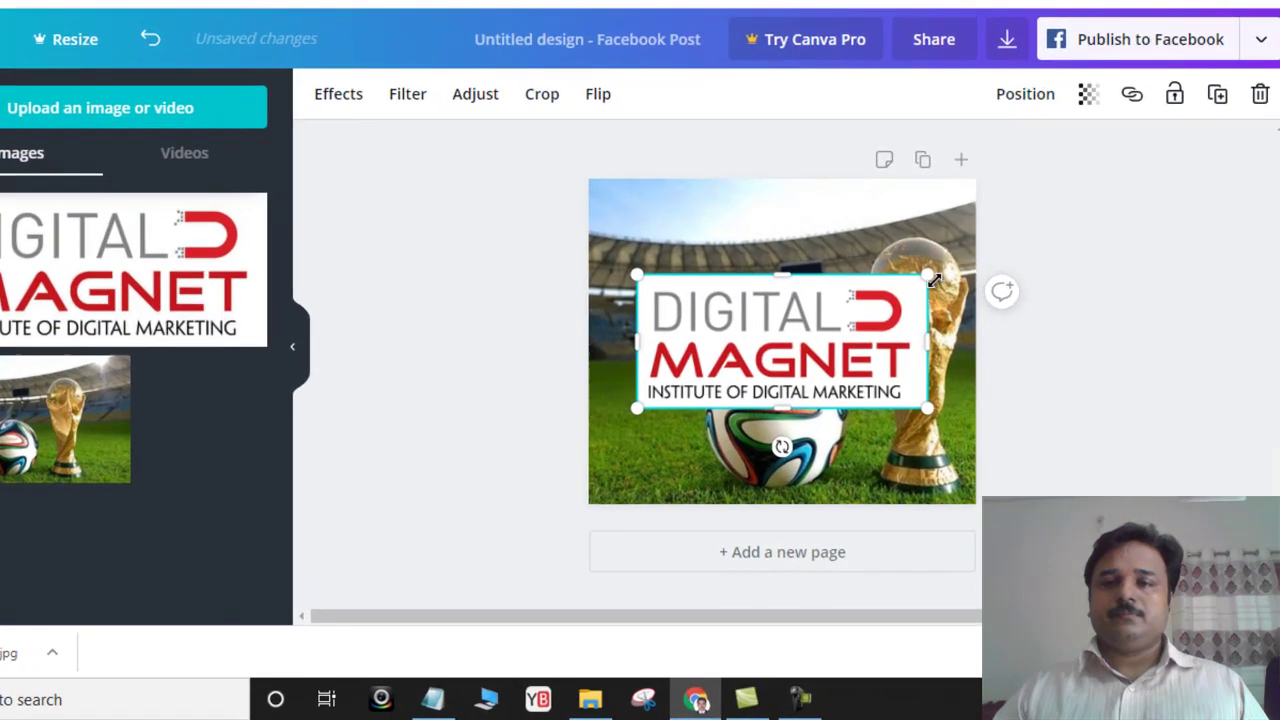
{"action": "left_click_drag", "start_coordinate": [957, 325], "coordinate": [794, 414]}
{"action": "left_click_drag", "start_coordinate": [726, 362], "coordinate": [750, 338]}
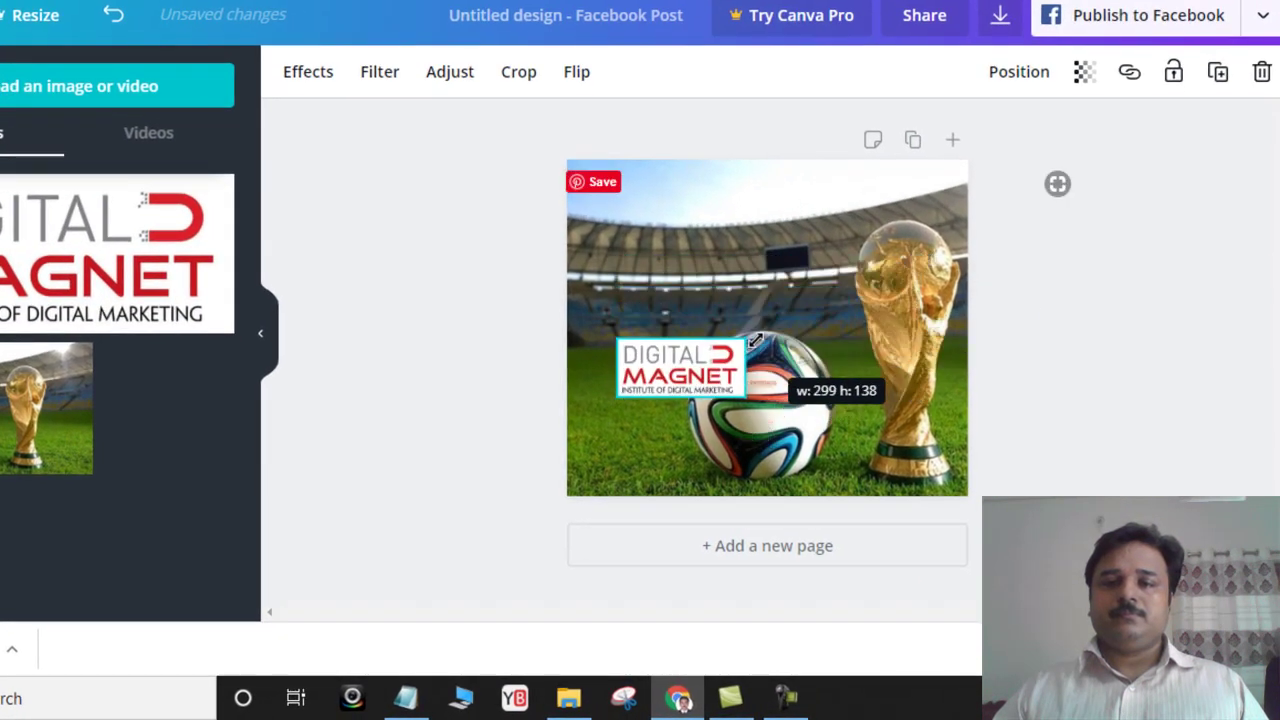
{"action": "left_click_drag", "start_coordinate": [697, 388], "coordinate": [662, 213]}
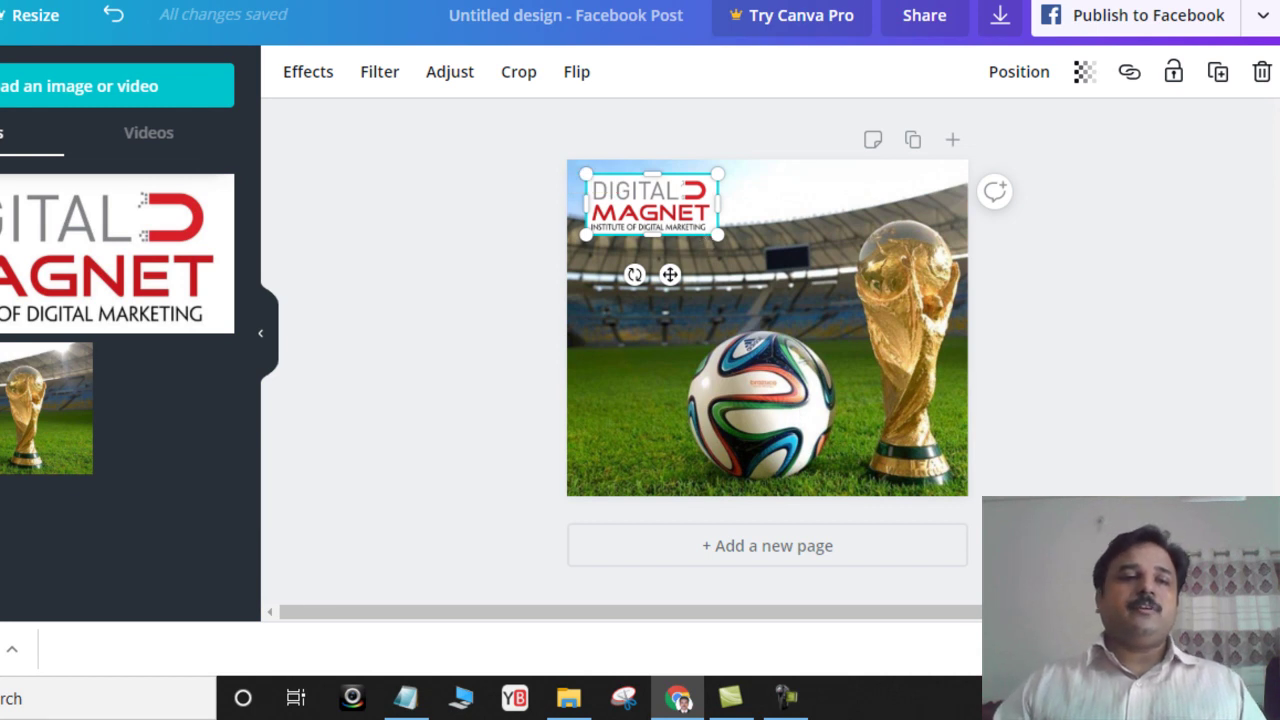
Add a heading stretched into one centred line along the photo's bottom, then open a new tab
{"action": "left_click_drag", "start_coordinate": [34, 200], "coordinate": [560, 396]}
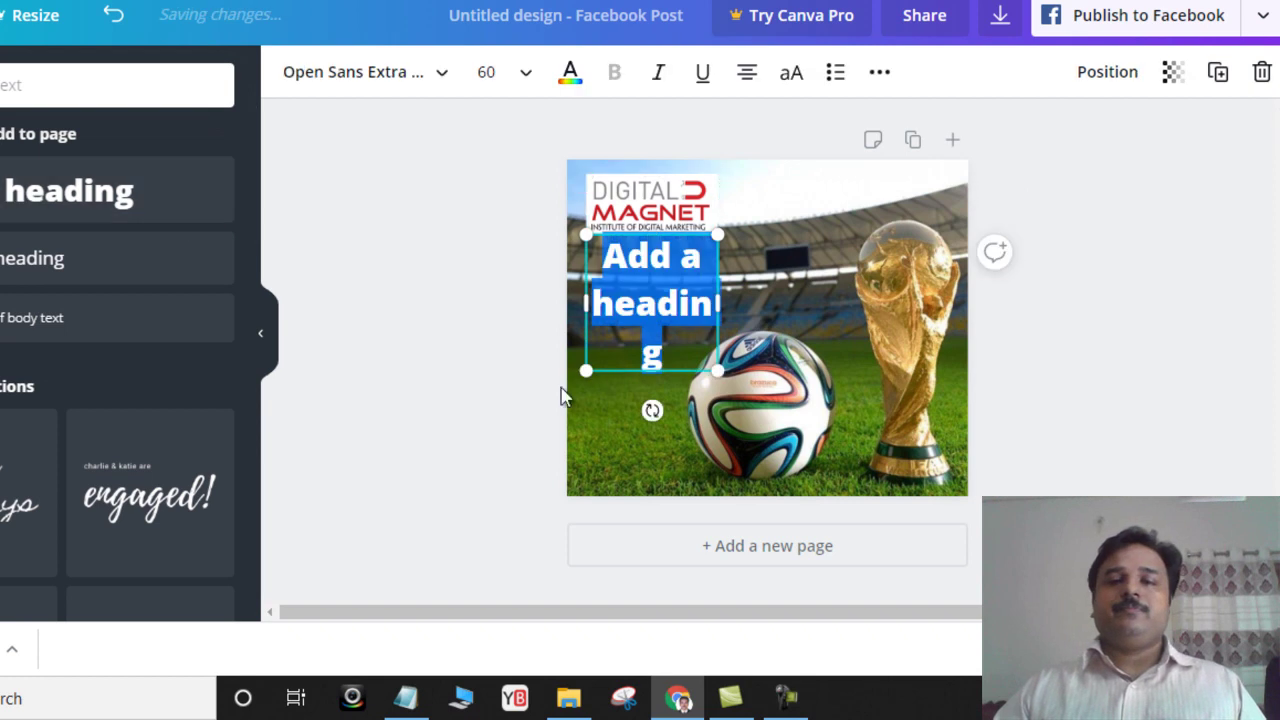
{"action": "left_click_drag", "start_coordinate": [700, 232], "coordinate": [699, 353]}
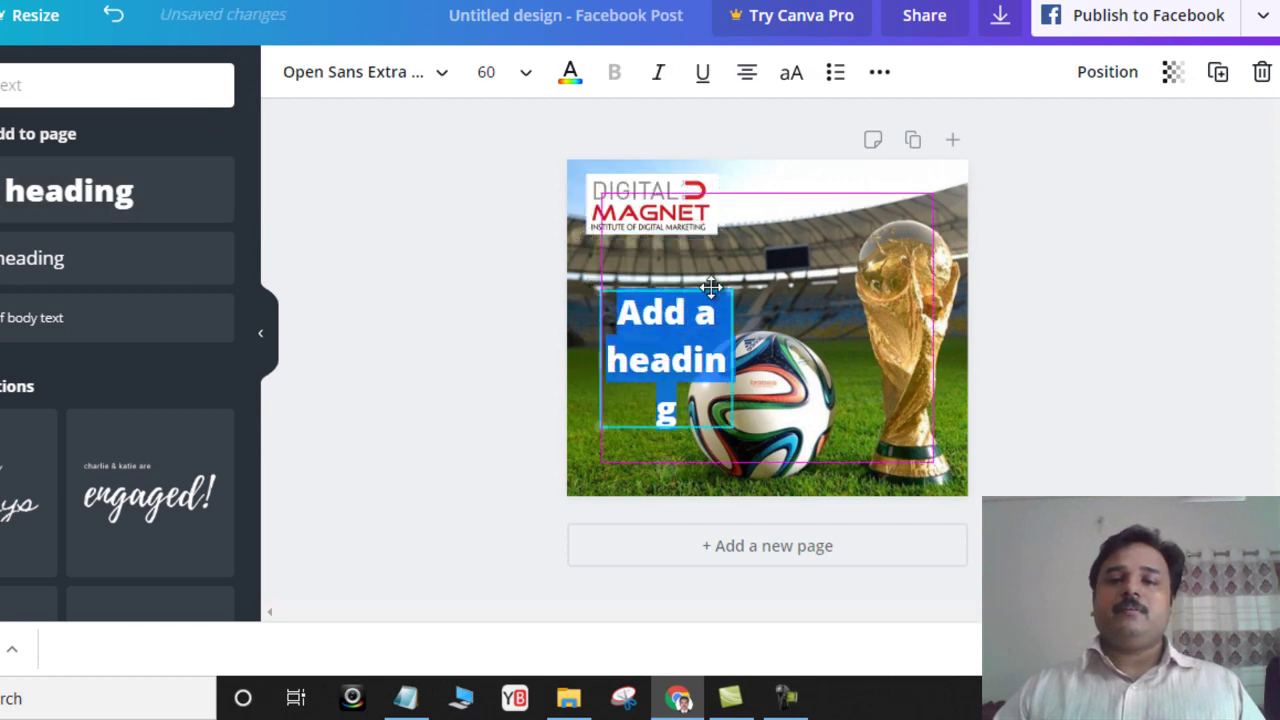
{"action": "left_click_drag", "start_coordinate": [718, 428], "coordinate": [932, 447]}
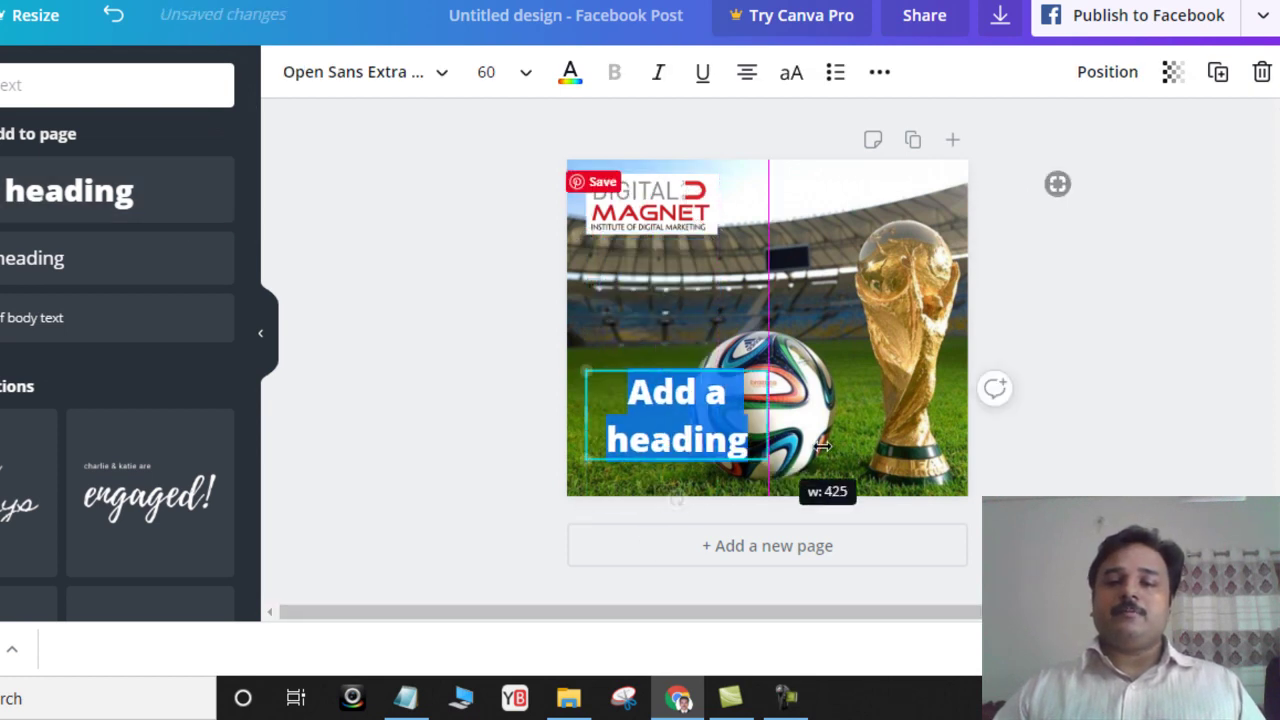
{"action": "left_click_drag", "start_coordinate": [816, 368], "coordinate": [814, 426]}
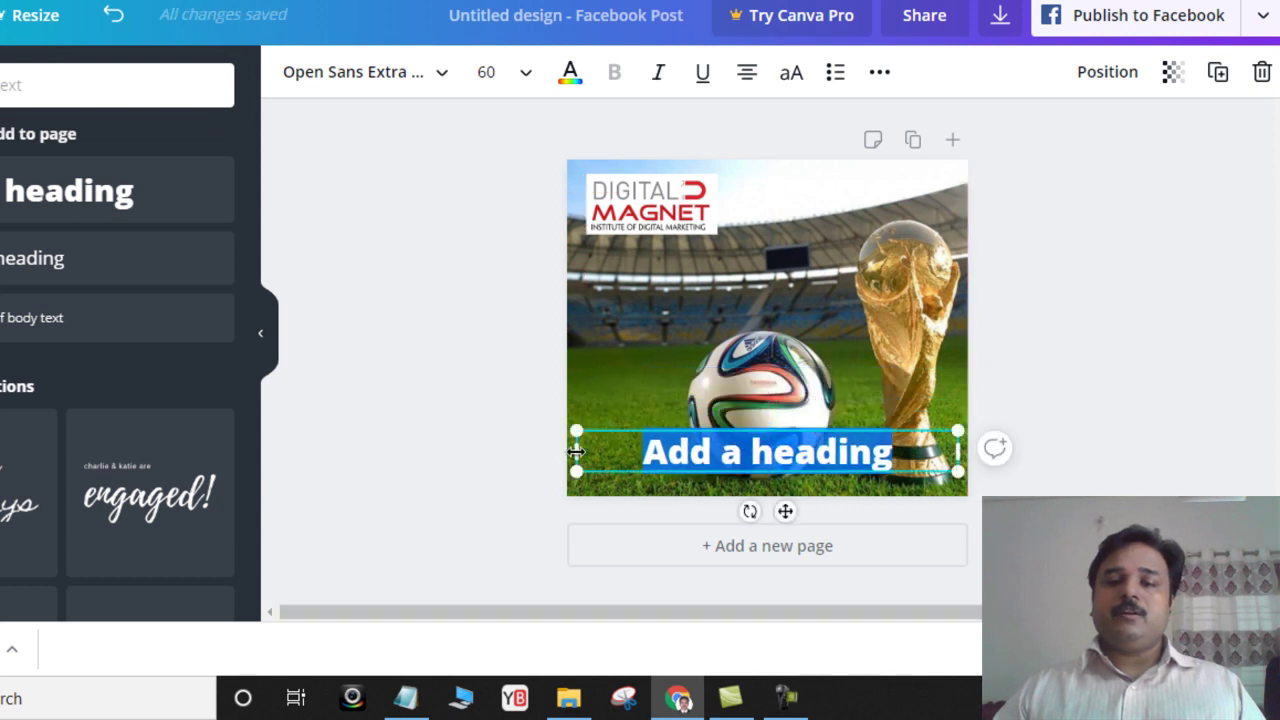
{"action": "left_click_drag", "start_coordinate": [575, 451], "coordinate": [557, 451]}
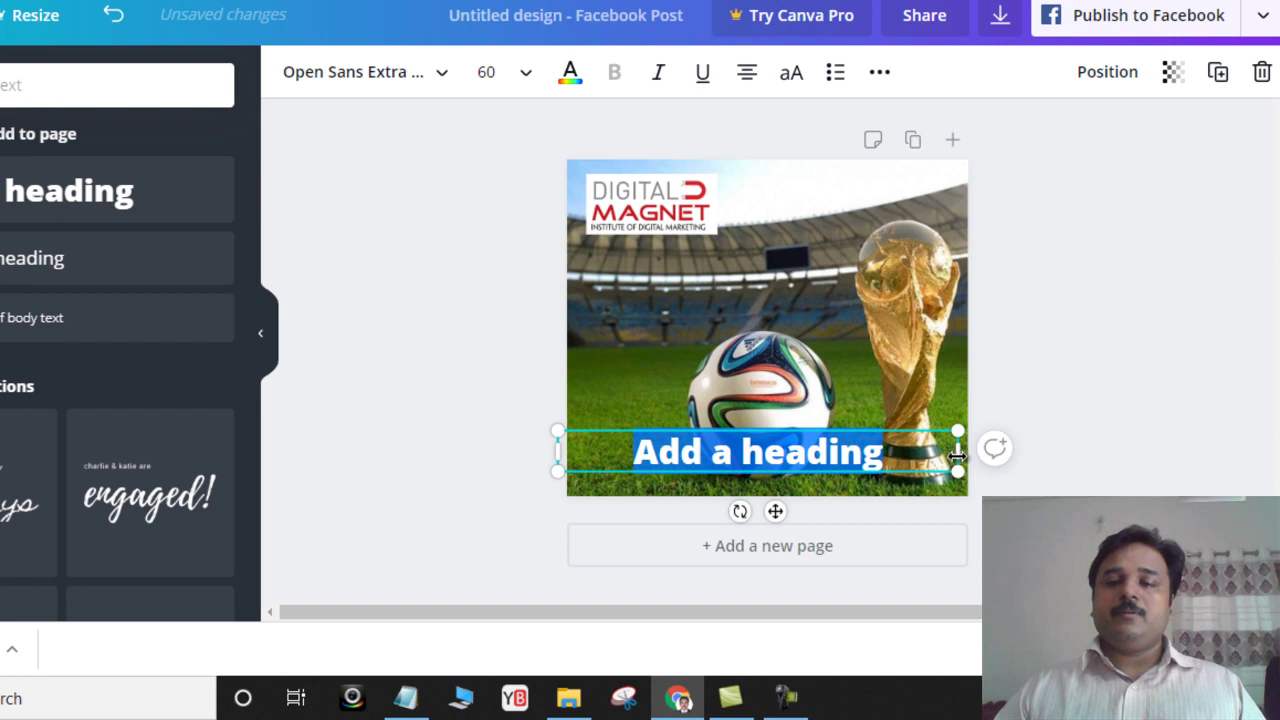
{"action": "left_click_drag", "start_coordinate": [957, 455], "coordinate": [982, 455]}
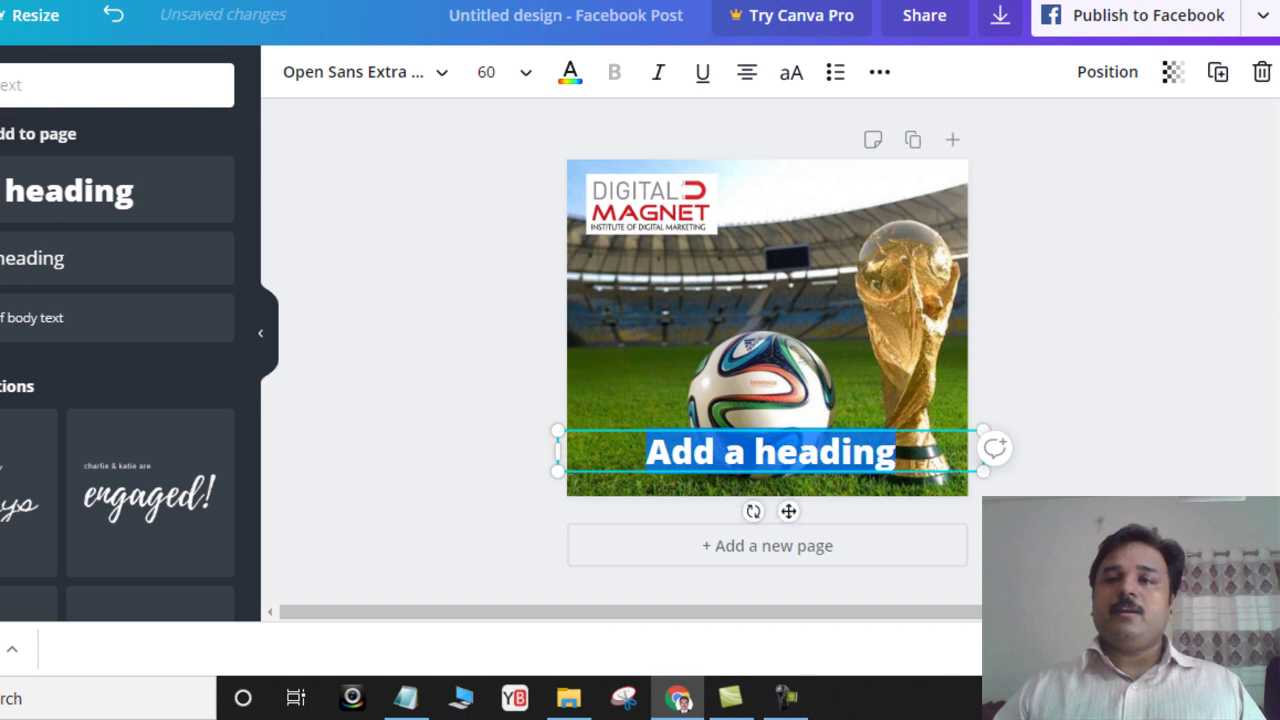
{"action": "key", "text": "ctrl+t"}
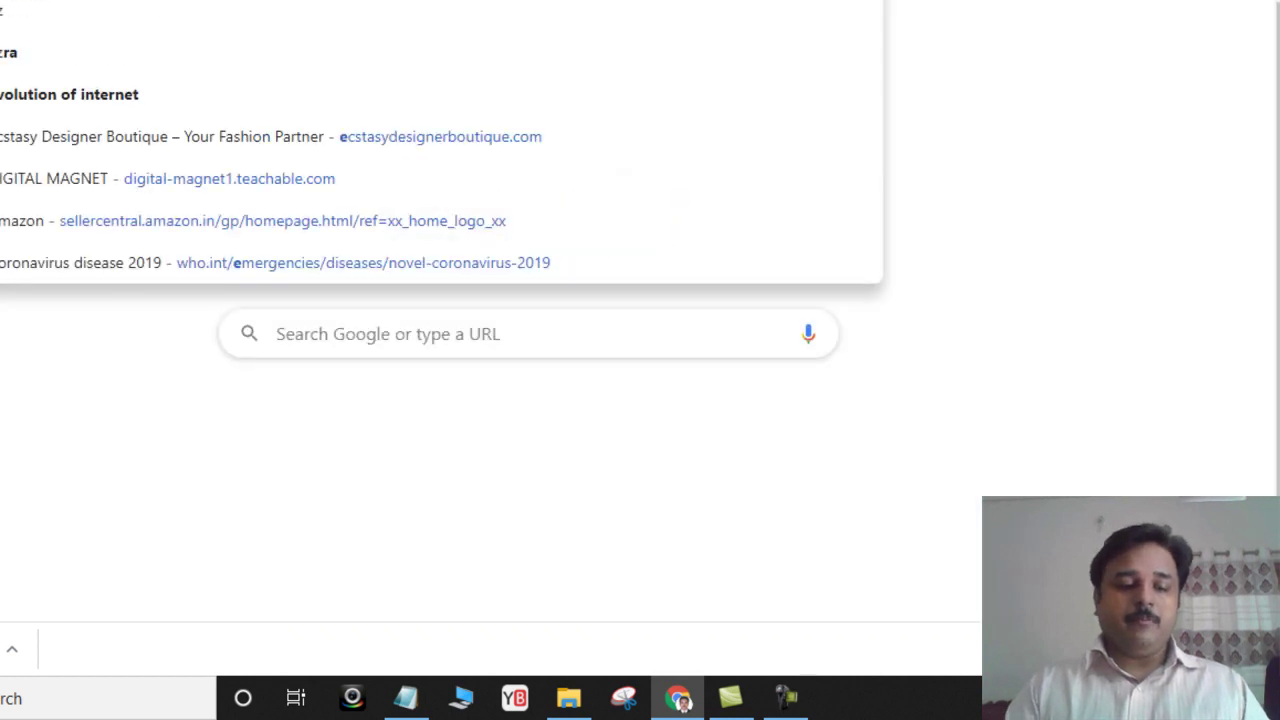
Search for 'ezhuthupura' and open Google's online Malayalam typing tool
{"action": "type", "text": "ezh"}
{"action": "left_click", "coordinate": [40, 52]}
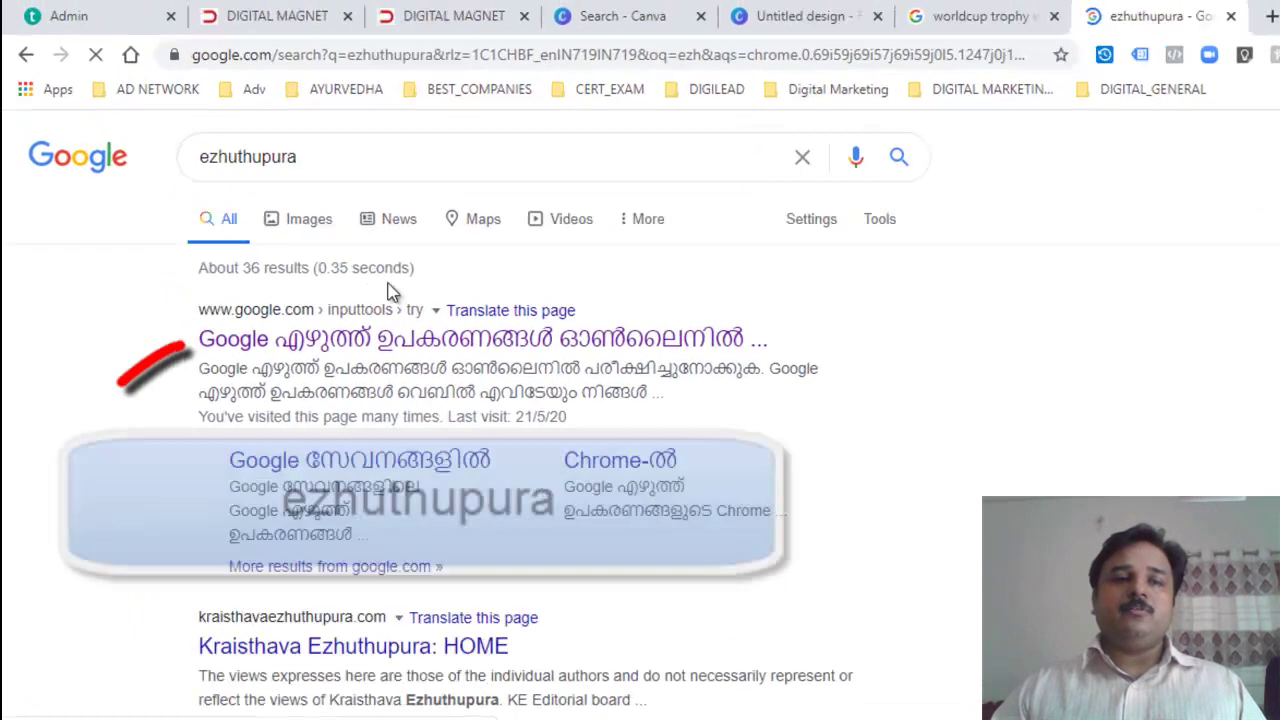
{"action": "left_click", "coordinate": [389, 287]}
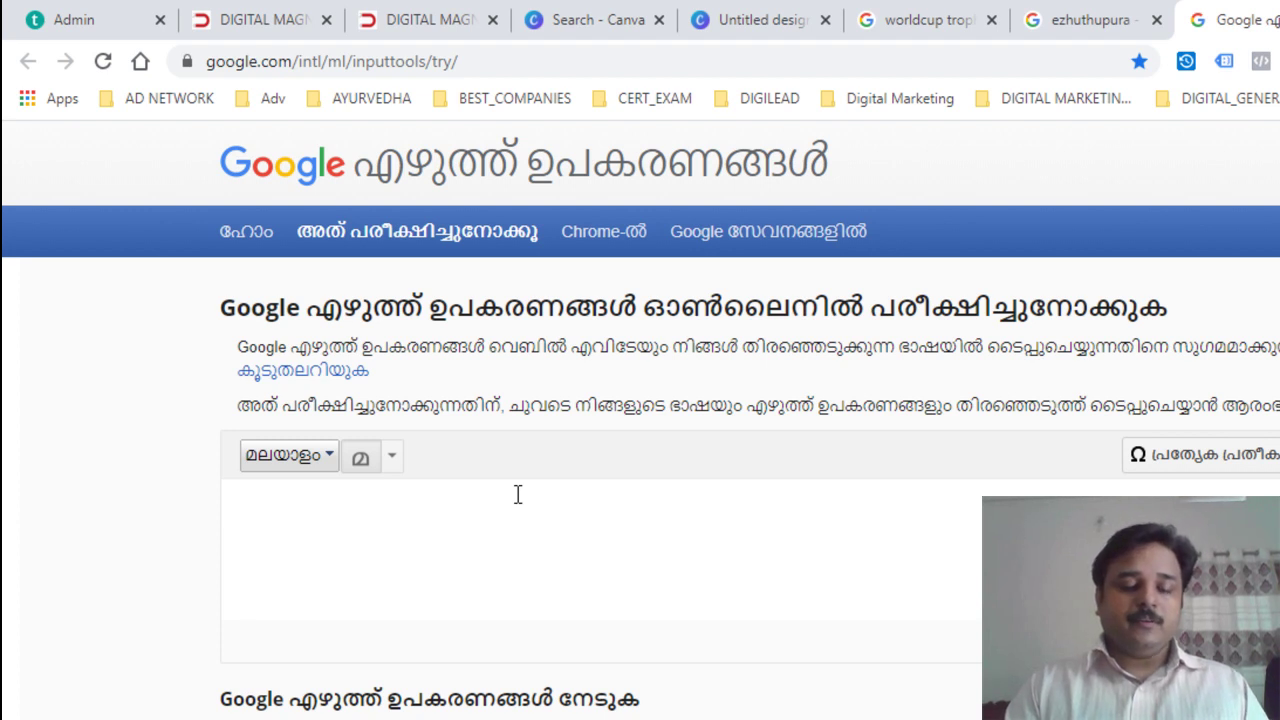
Type 'world cup pravachana mathsaram' as Malayalam 'വേൾഡ് കപ്പ് പ്രവചന മത്സരം' and select it
{"action": "type", "text": "worl"}
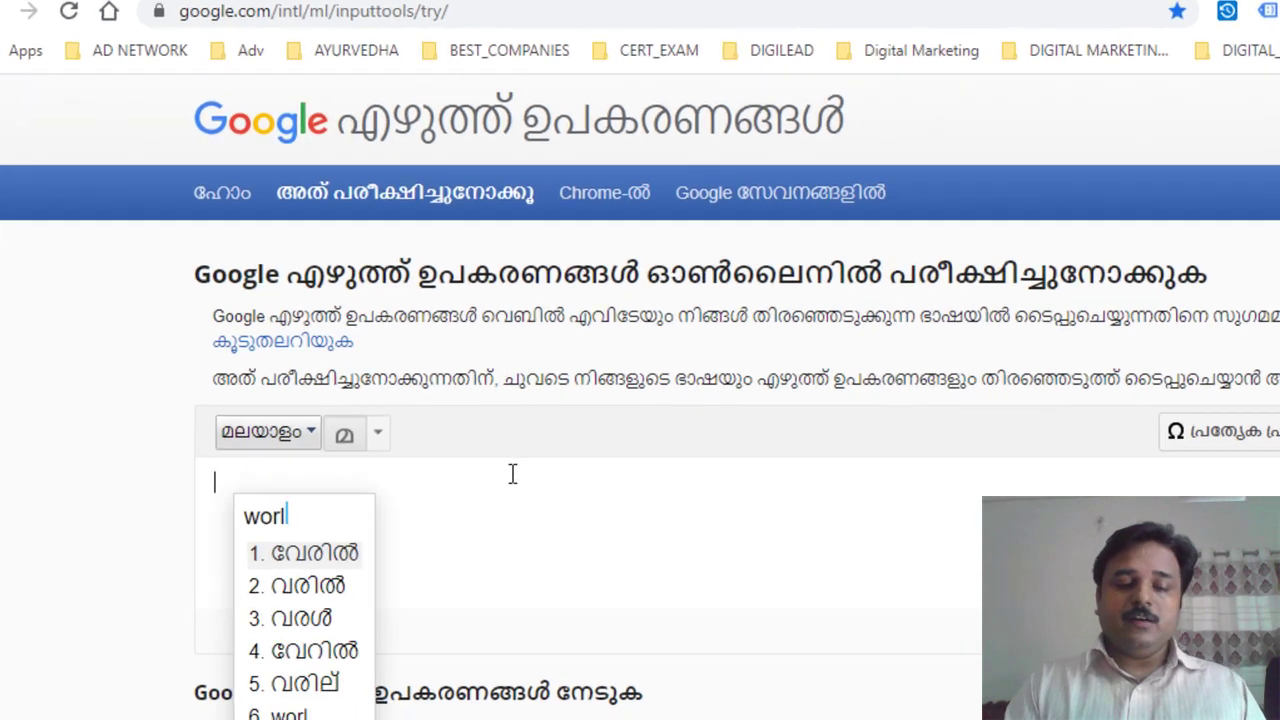
{"action": "type", "text": "d"}
{"action": "key", "text": "Return"}
{"action": "type", "text": "cup"}
{"action": "key", "text": "Return"}
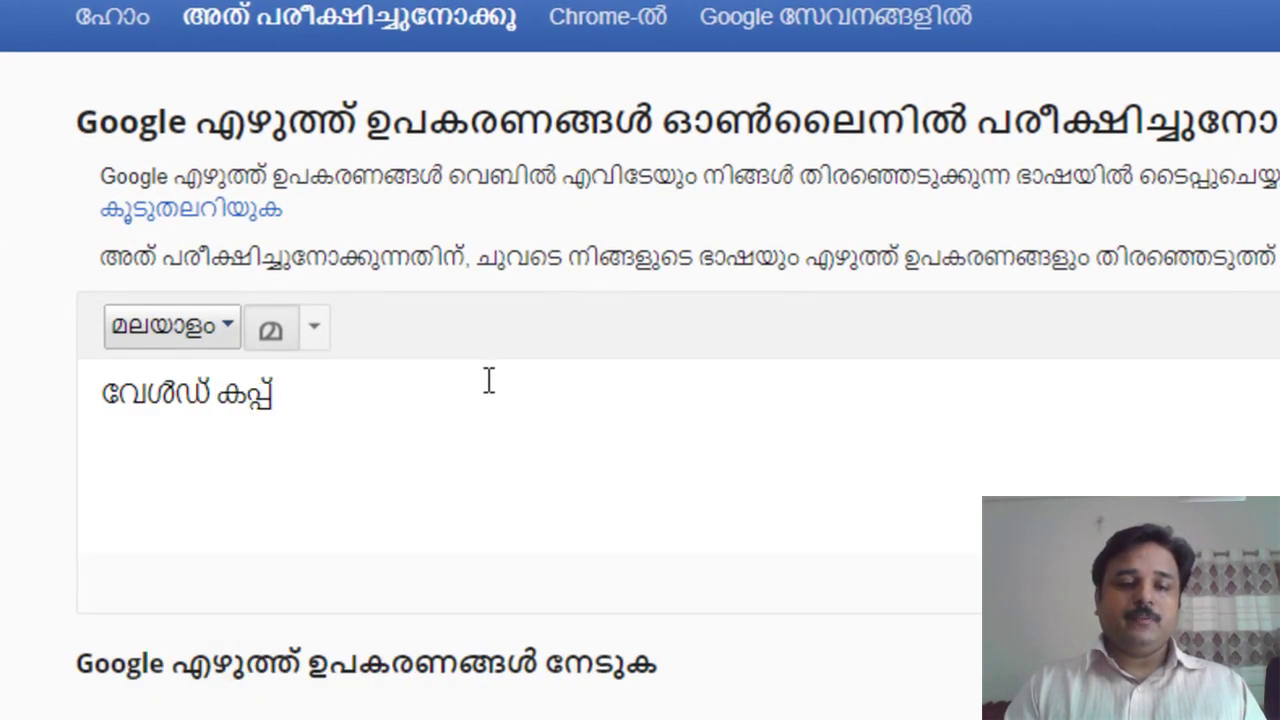
{"action": "type", "text": "pravach"}
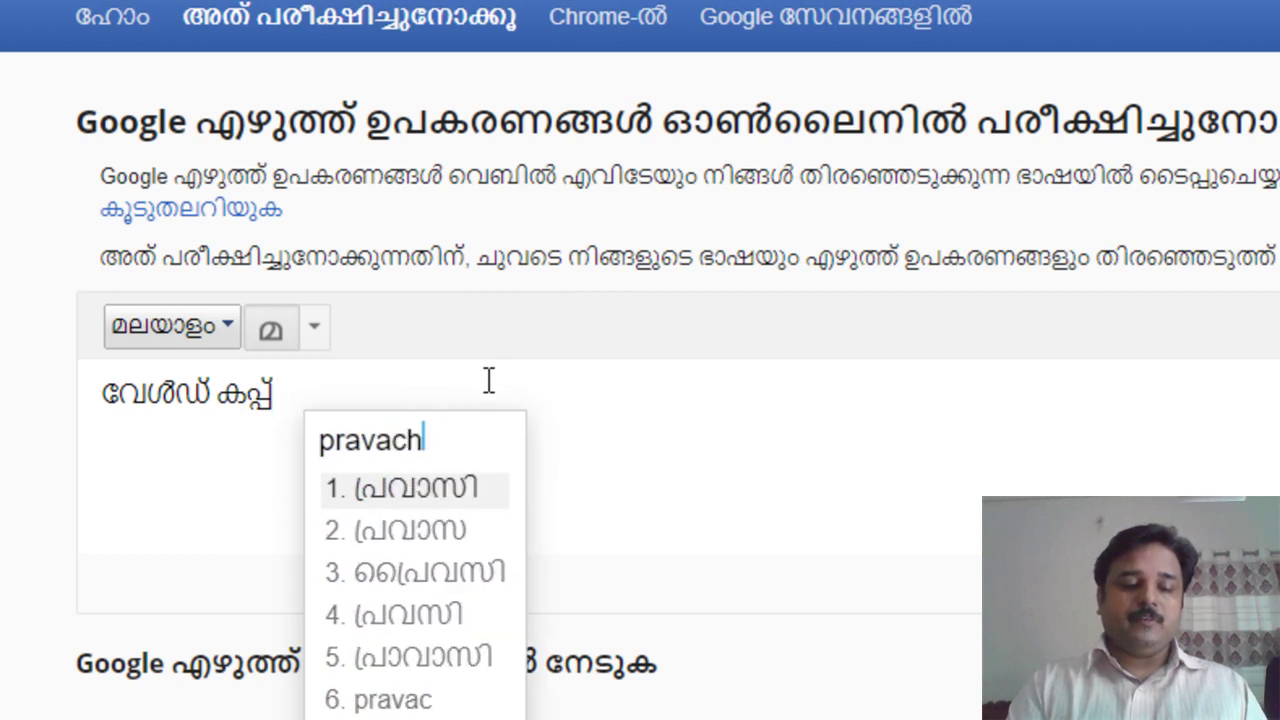
{"action": "type", "text": "ana"}
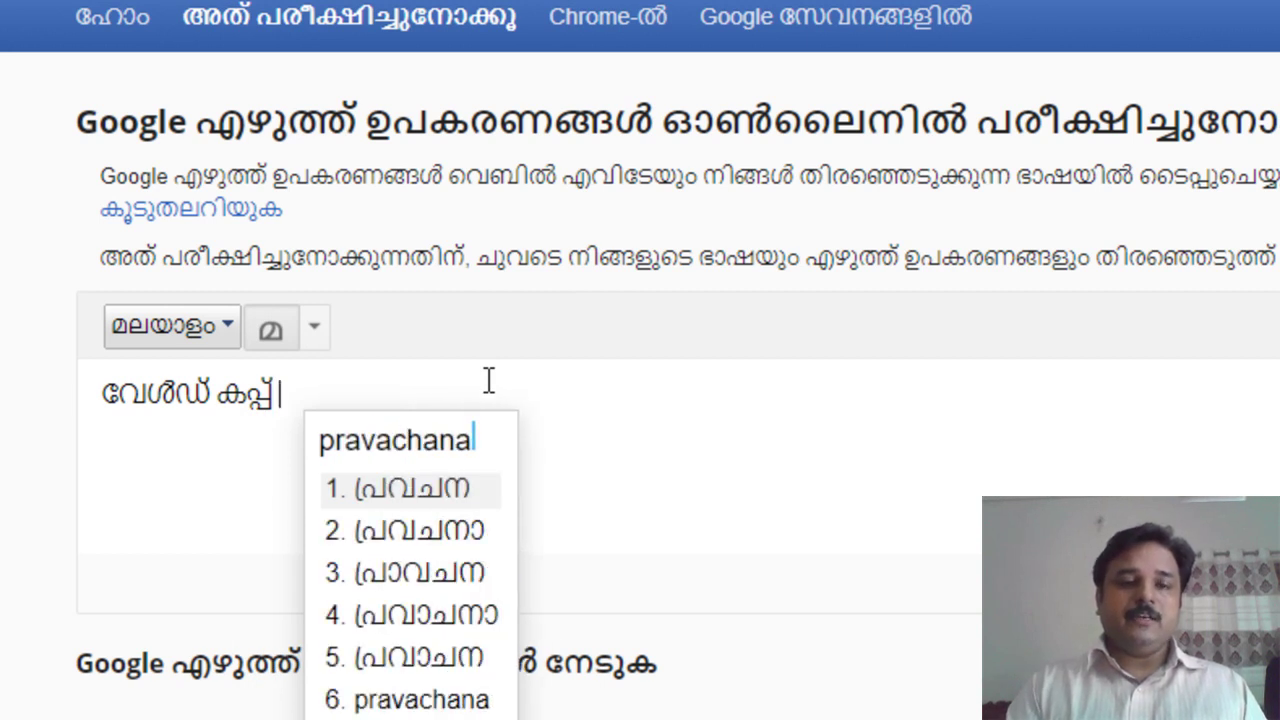
{"action": "key", "text": "Return"}
{"action": "type", "text": "ma"}
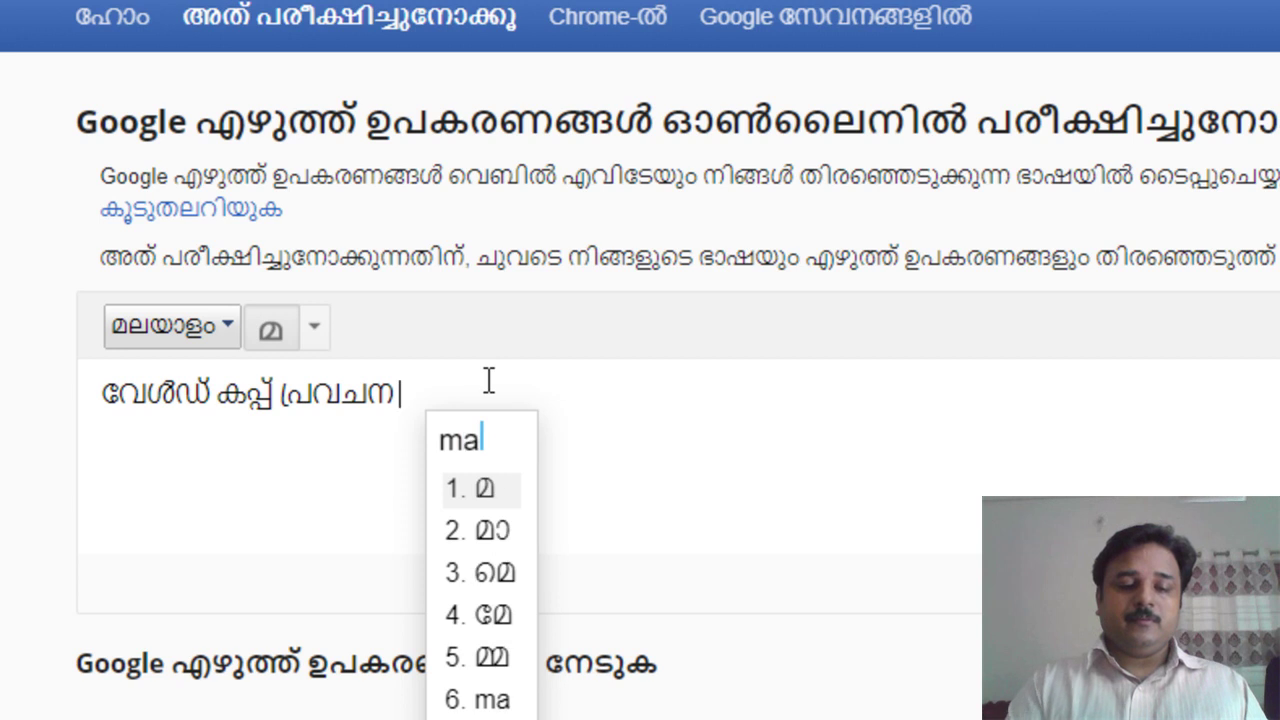
{"action": "type", "text": "thsaram"}
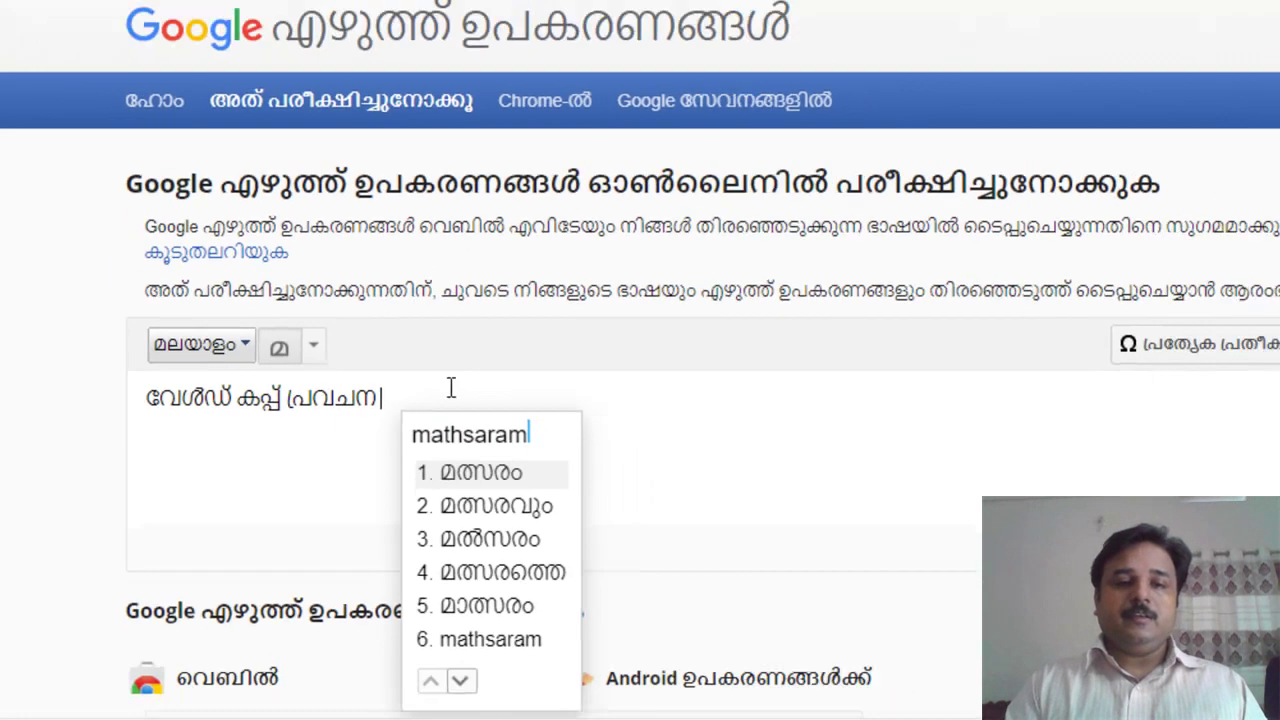
{"action": "key", "text": "space"}
{"action": "left_click_drag", "start_coordinate": [464, 423], "coordinate": [220, 419]}
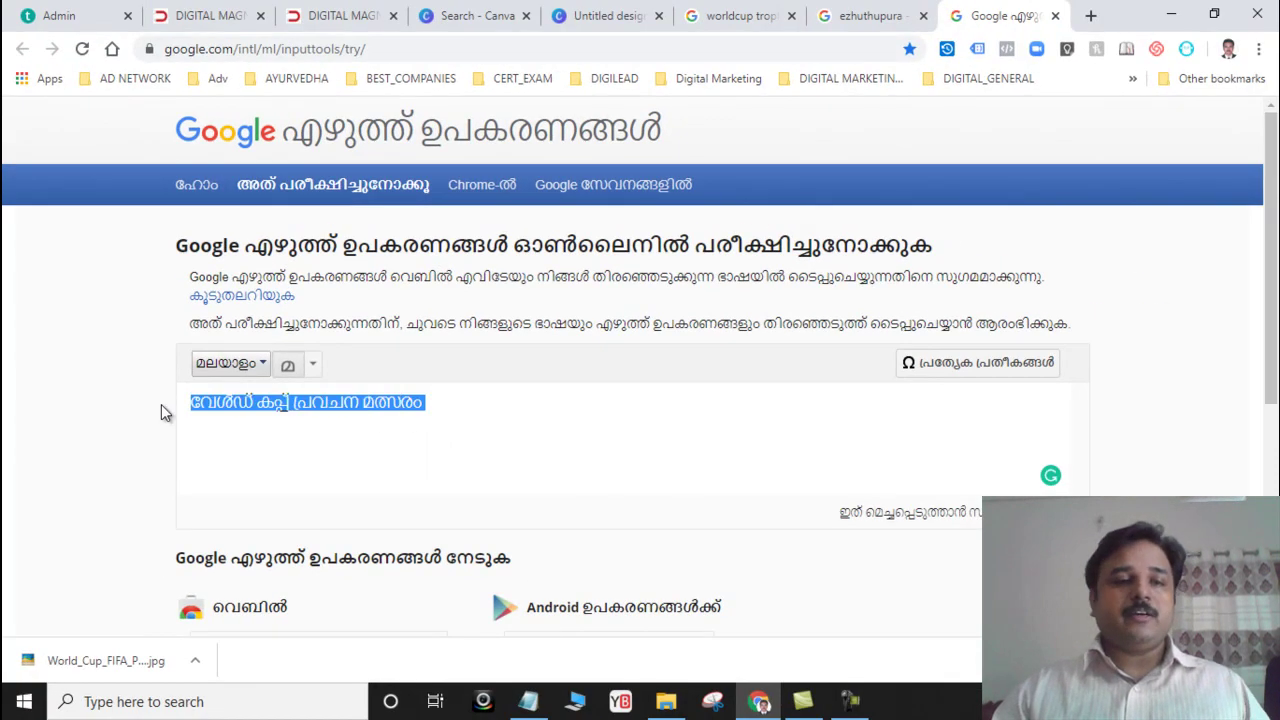
{"action": "left_click", "coordinate": [652, 16]}
Paste the Malayalam phrase into the heading and set its font size to 50
{"action": "left_click_drag", "start_coordinate": [955, 492], "coordinate": [732, 492]}
{"action": "key", "text": "ctrl+v"}
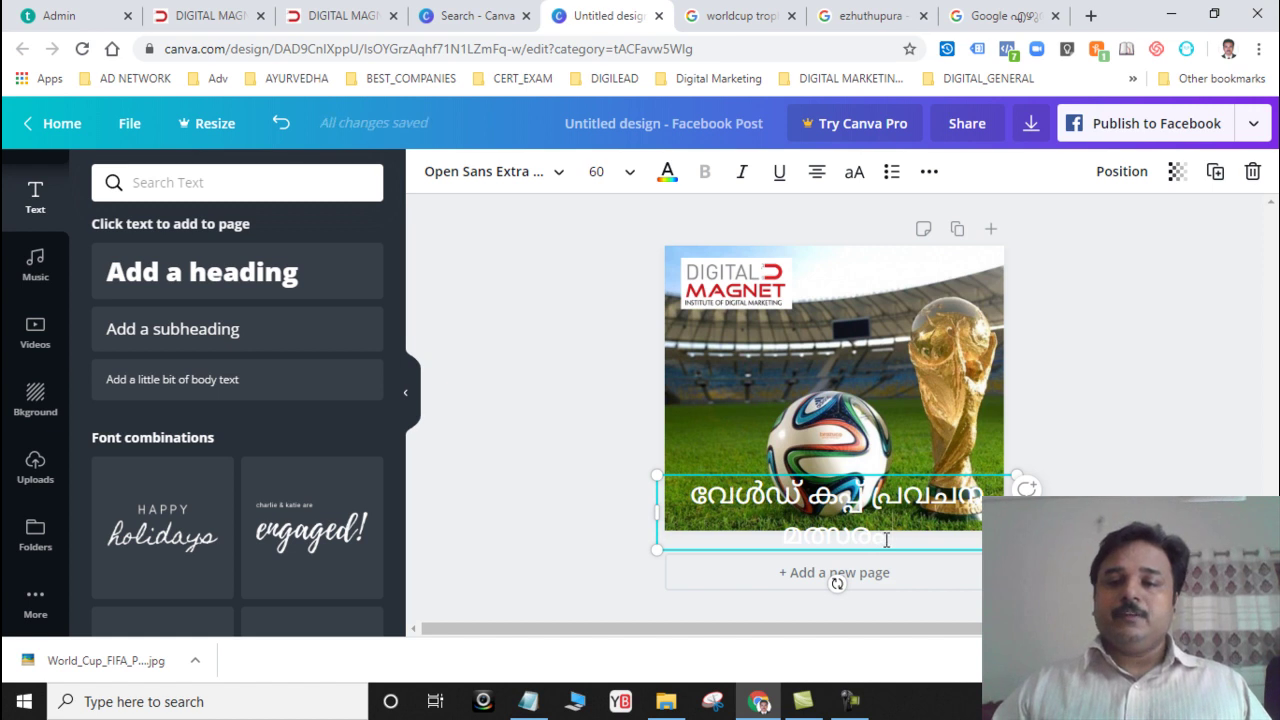
{"action": "left_click_drag", "start_coordinate": [886, 540], "coordinate": [736, 497]}
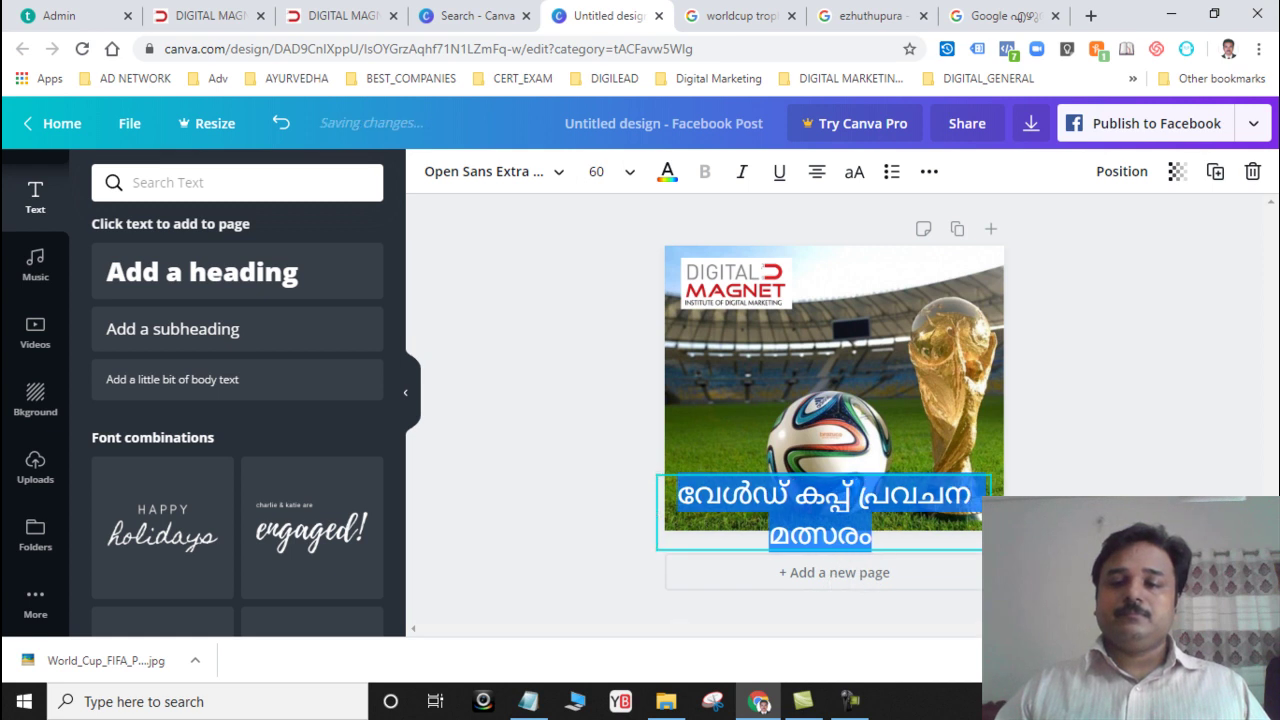
{"action": "left_click", "coordinate": [594, 172]}
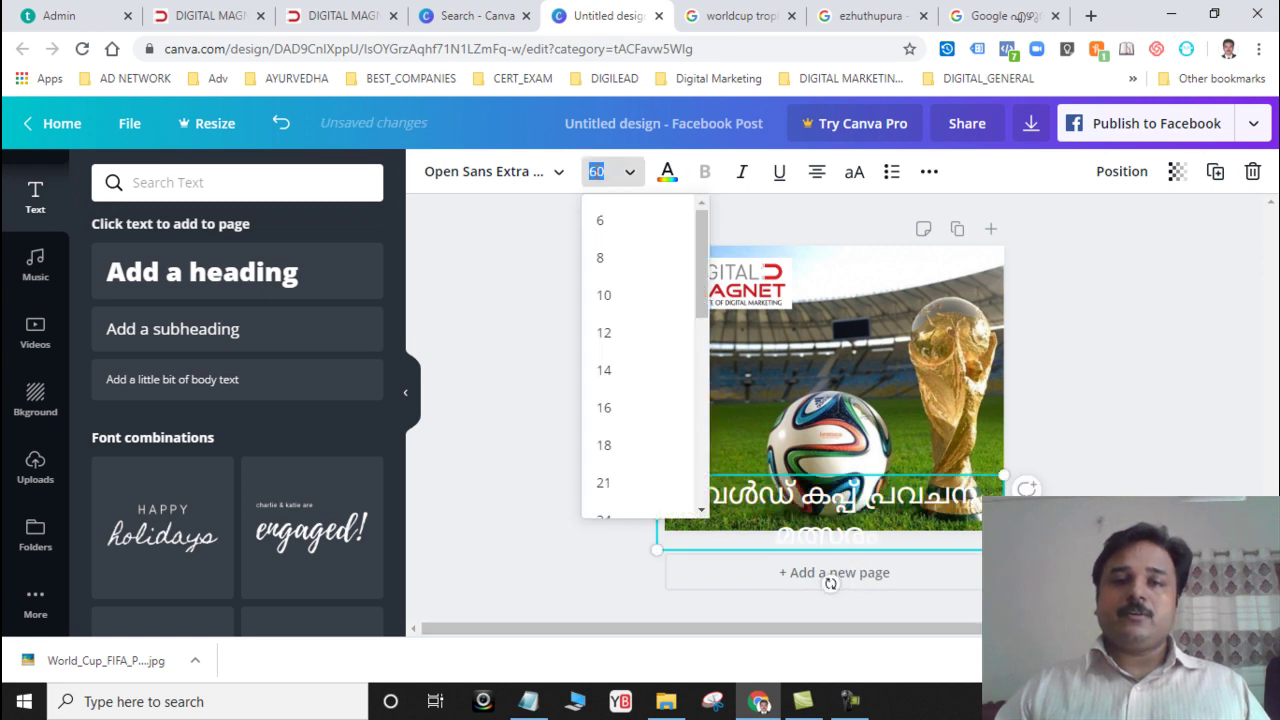
{"action": "type", "text": "50"}
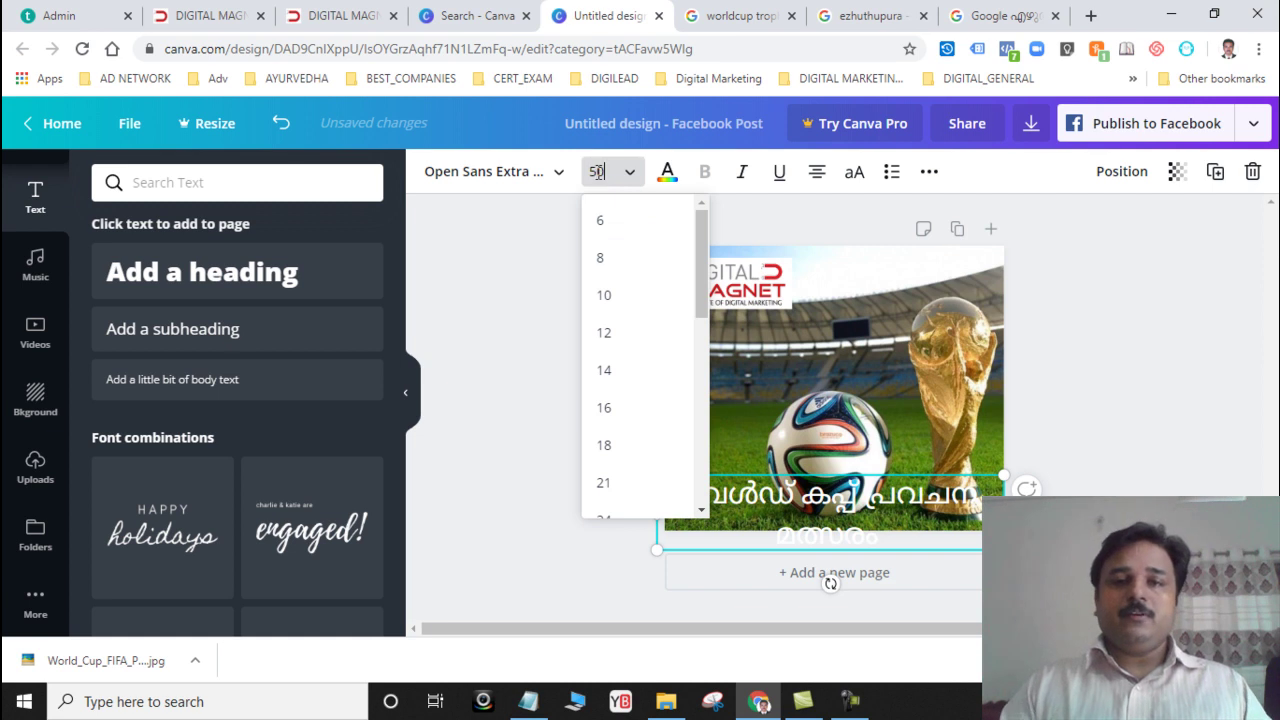
{"action": "key", "text": "Return"}
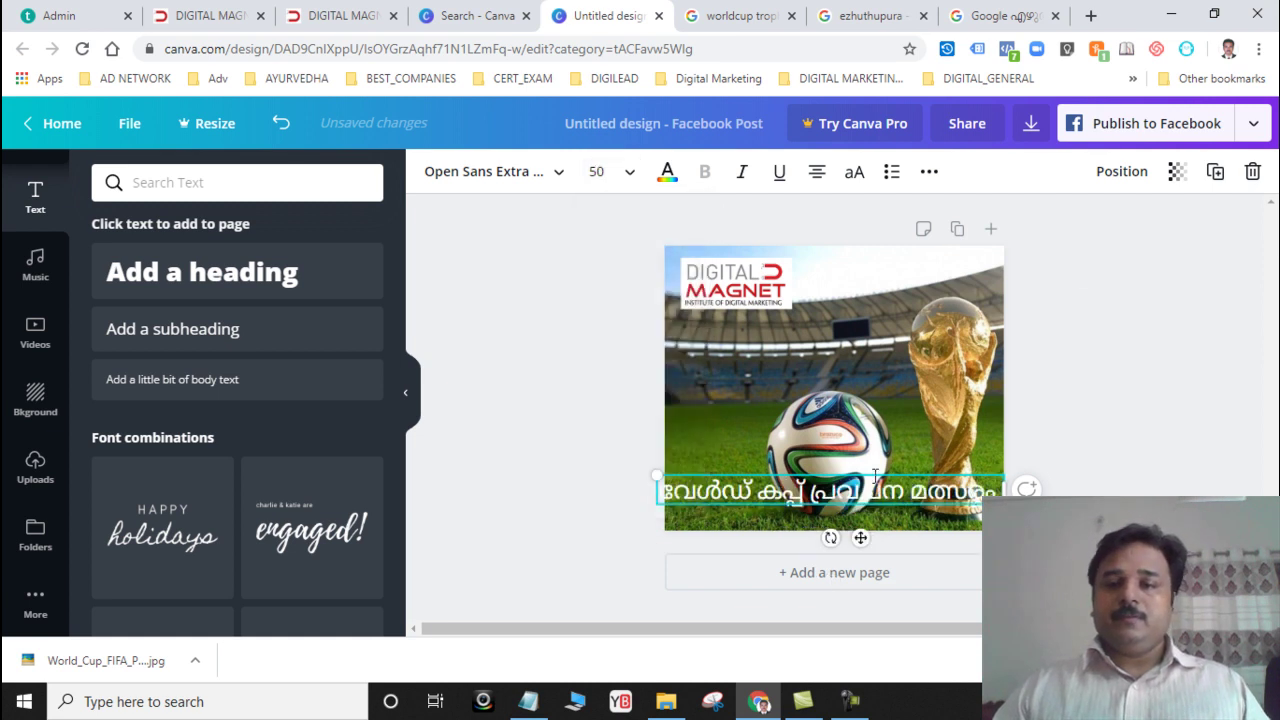
Move the heading to the photo's bottom and reduce its font size to 45
{"action": "left_click_drag", "start_coordinate": [880, 470], "coordinate": [890, 483]}
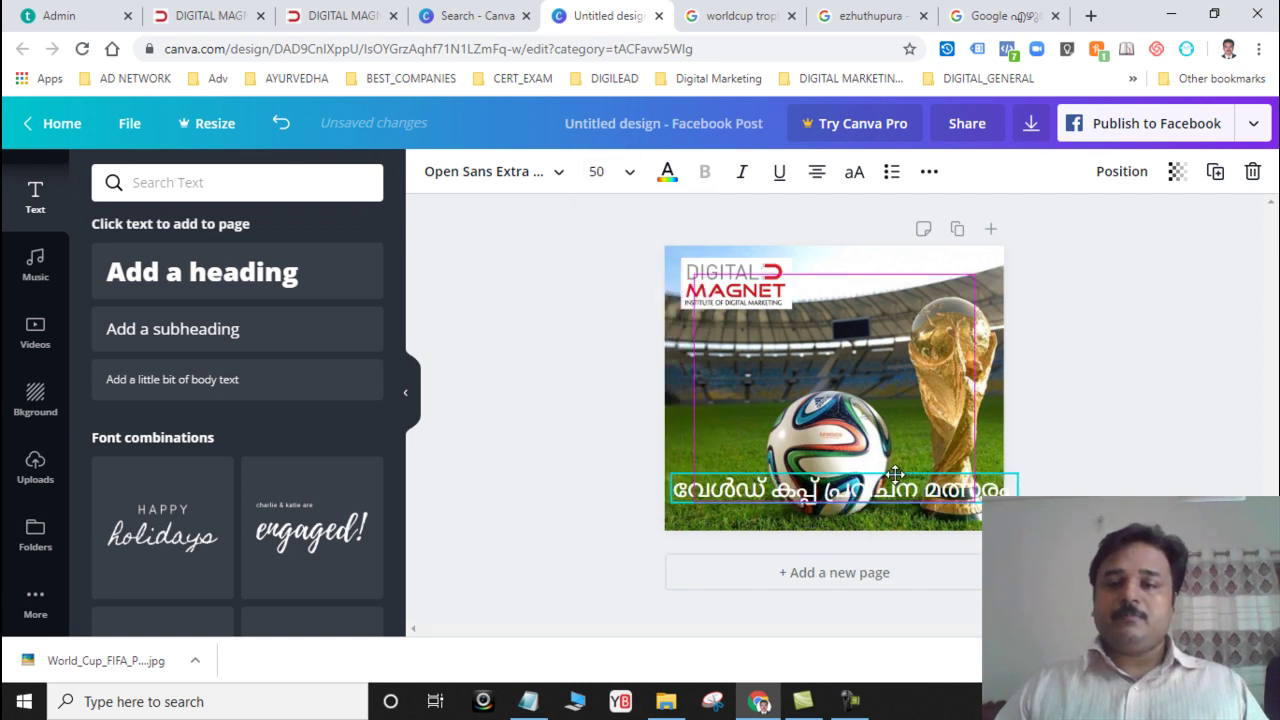
{"action": "mouse_move", "coordinate": [986, 437]}
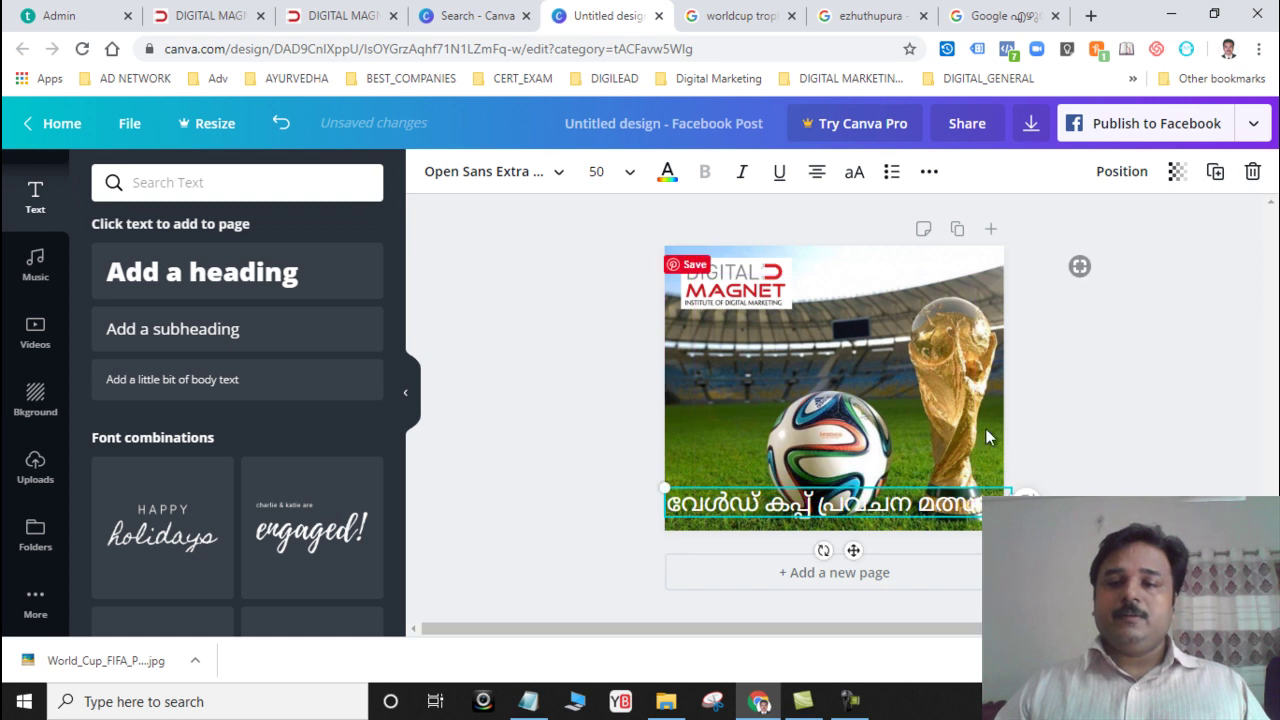
{"action": "left_click", "coordinate": [612, 171]}
{"action": "type", "text": "45"}
{"action": "key", "text": "Return"}
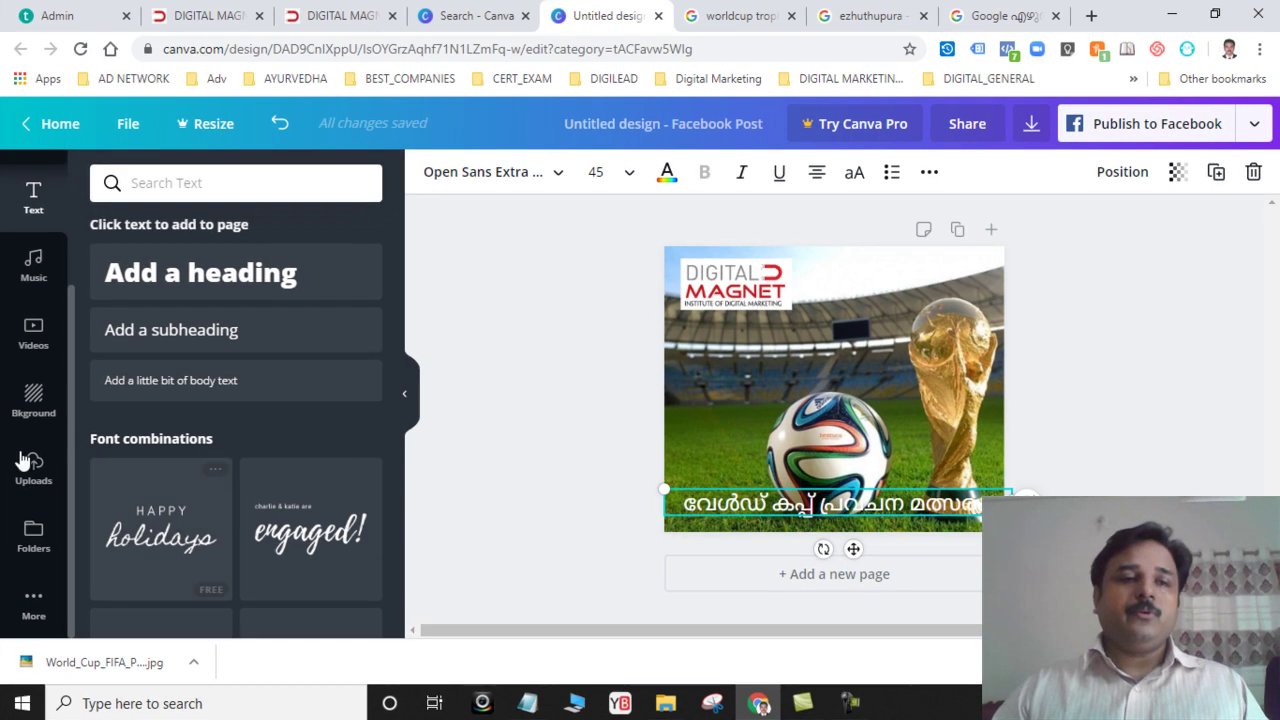
Add a grey square from Elements' Shapes and stretch it into a bar across the heading
{"action": "scroll", "coordinate": [209, 380], "scroll_direction": "down", "scroll_amount": 1}
{"action": "scroll", "coordinate": [209, 380], "scroll_direction": "down", "scroll_amount": 4}
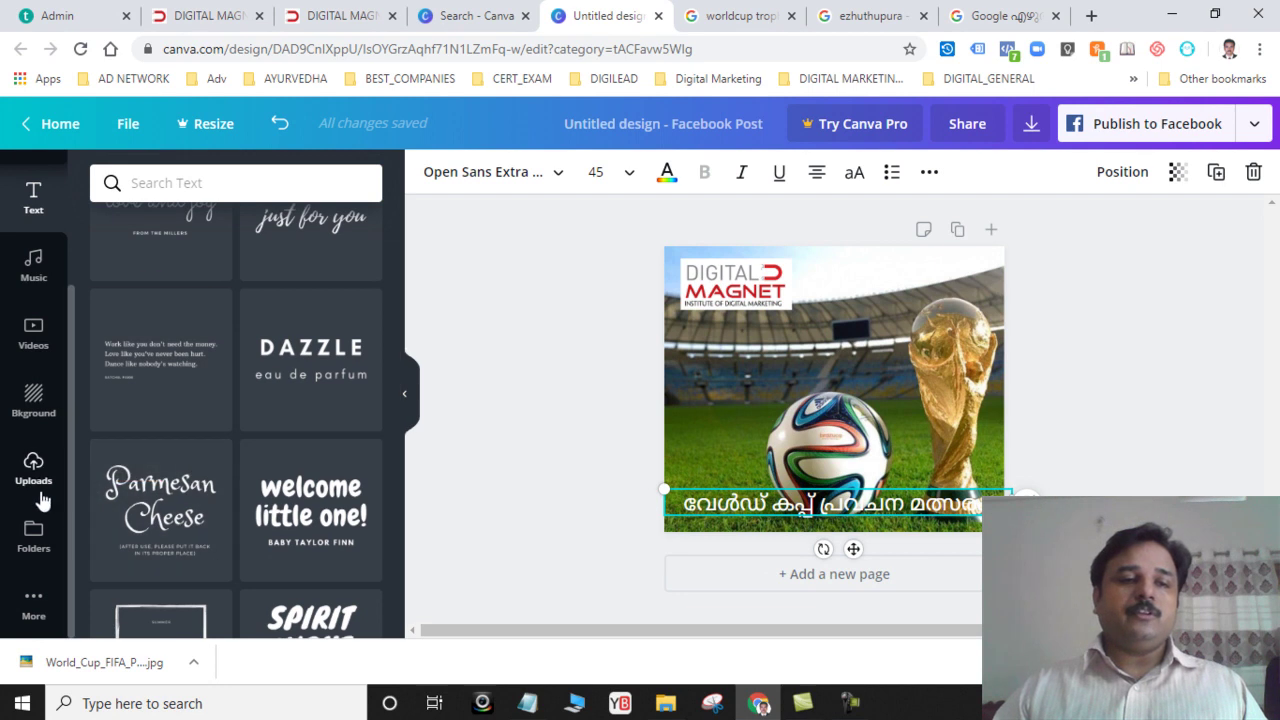
{"action": "scroll", "coordinate": [163, 366], "scroll_direction": "up", "scroll_amount": 5}
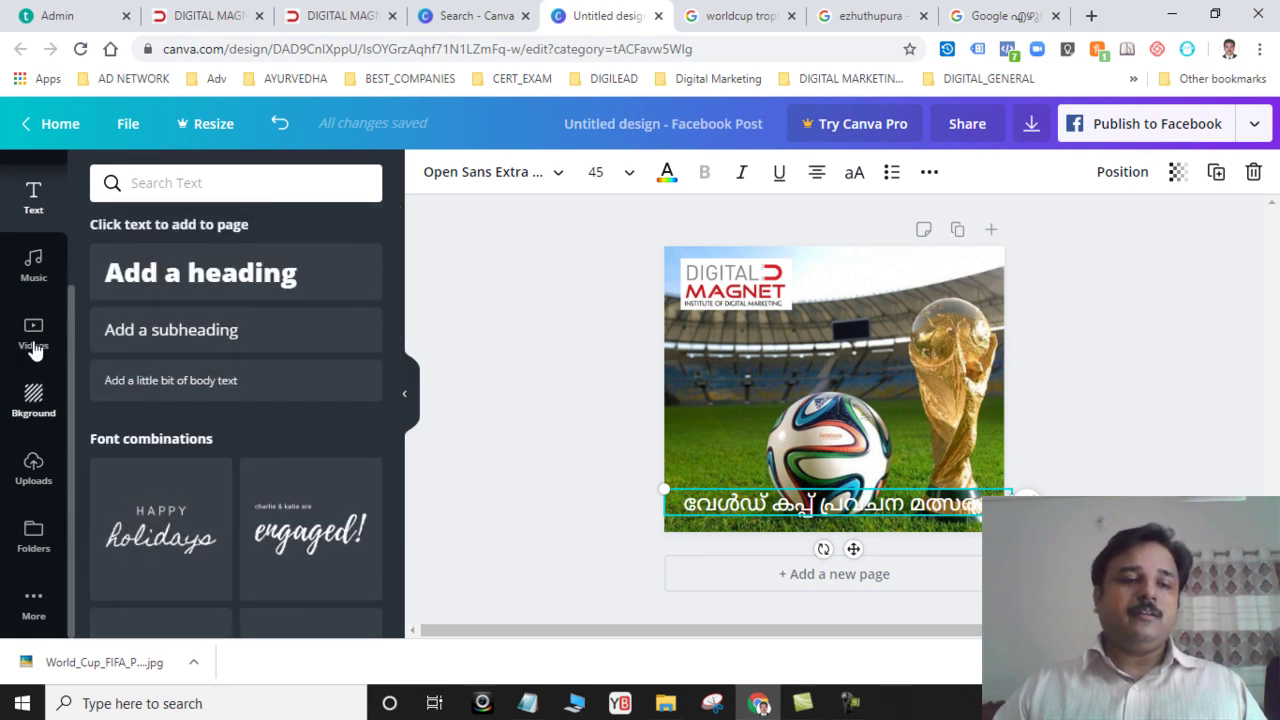
{"action": "scroll", "coordinate": [57, 251], "scroll_direction": "up", "scroll_amount": 2}
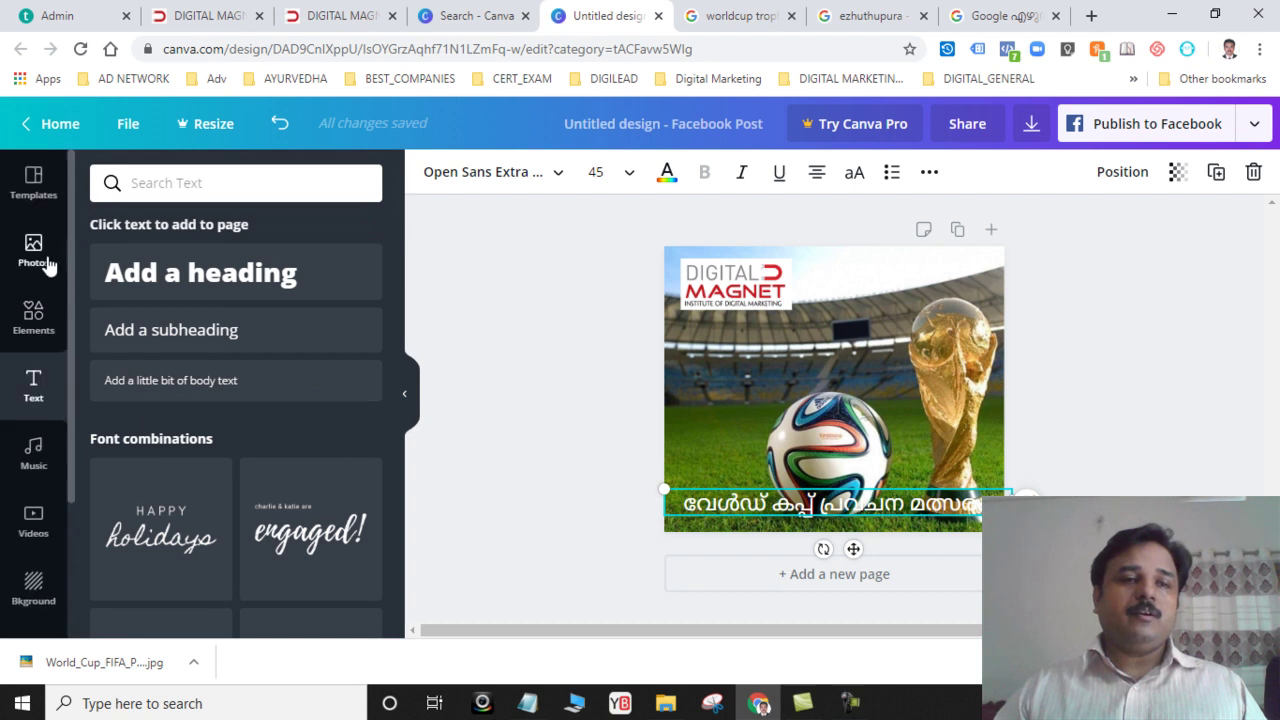
{"action": "left_click", "coordinate": [36, 335]}
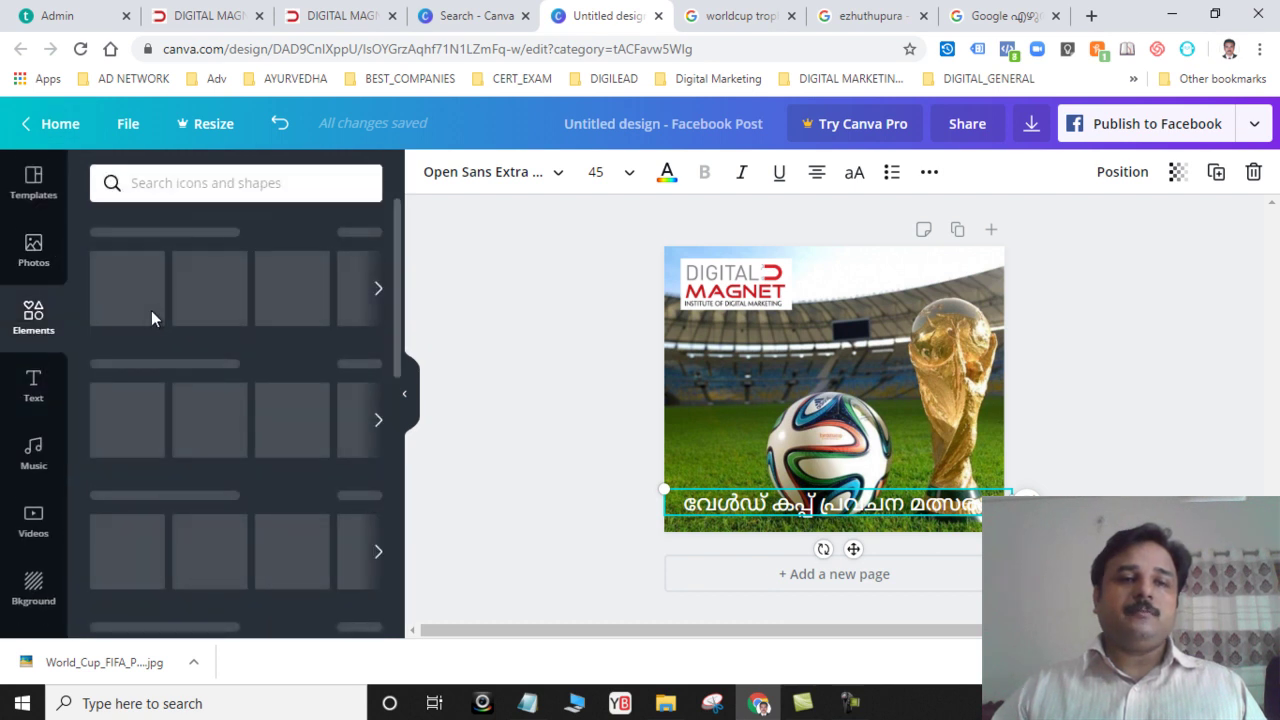
{"action": "scroll", "coordinate": [176, 330], "scroll_direction": "down", "scroll_amount": 1}
{"action": "scroll", "coordinate": [210, 335], "scroll_direction": "down", "scroll_amount": 2}
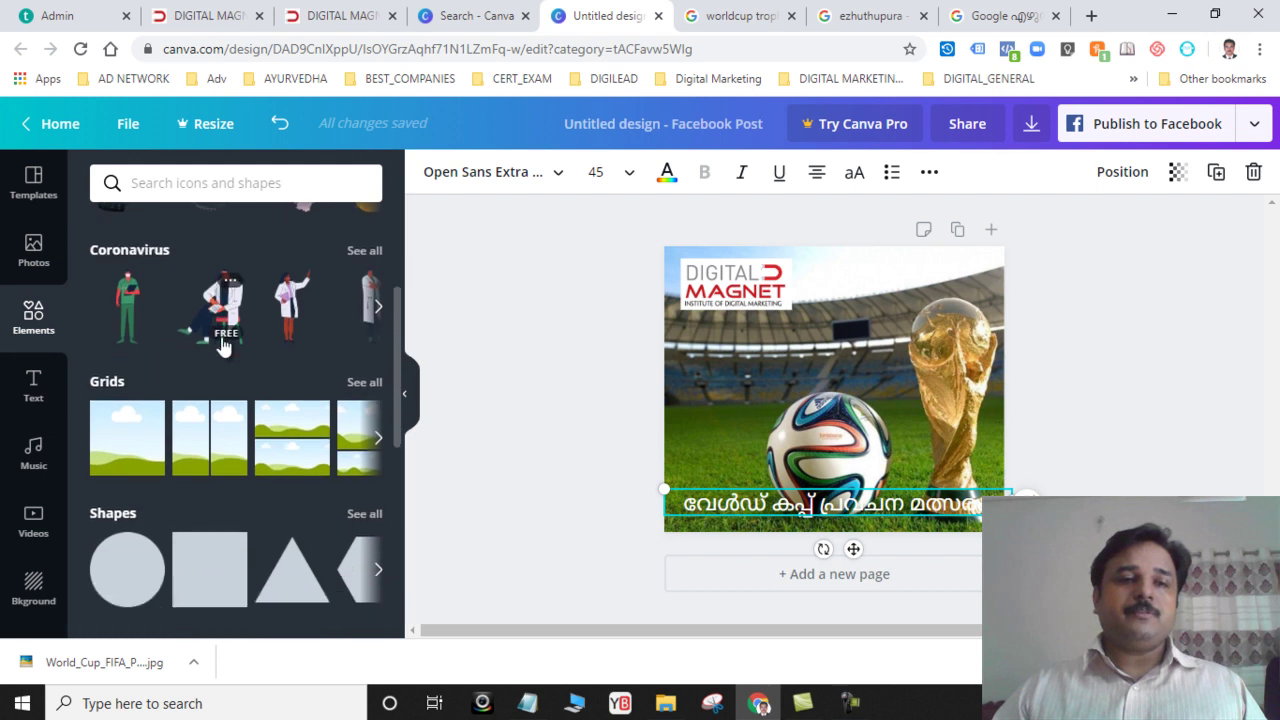
{"action": "scroll", "coordinate": [194, 440], "scroll_direction": "down", "scroll_amount": 1}
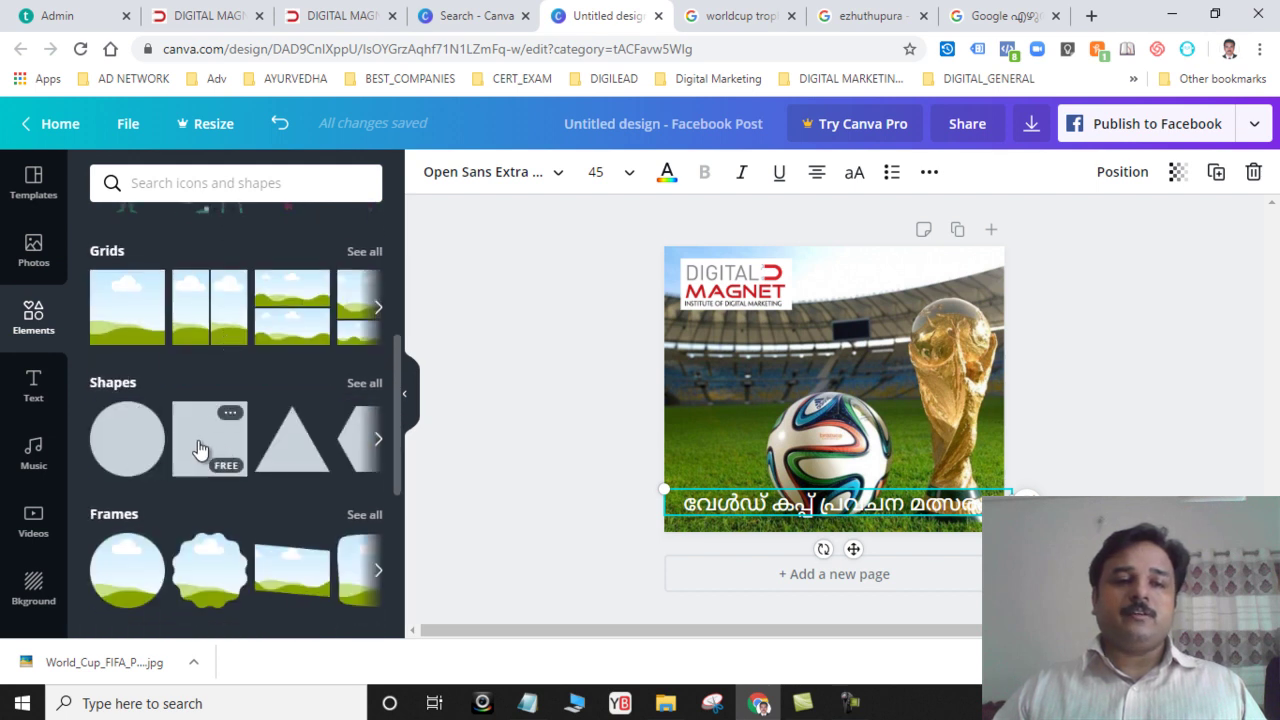
{"action": "left_click", "coordinate": [200, 450]}
{"action": "mouse_move", "coordinate": [910, 312]}
{"action": "left_mouse_down"}
{"action": "mouse_move", "coordinate": [792, 441]}
{"action": "mouse_move", "coordinate": [698, 498]}
{"action": "left_mouse_up"}
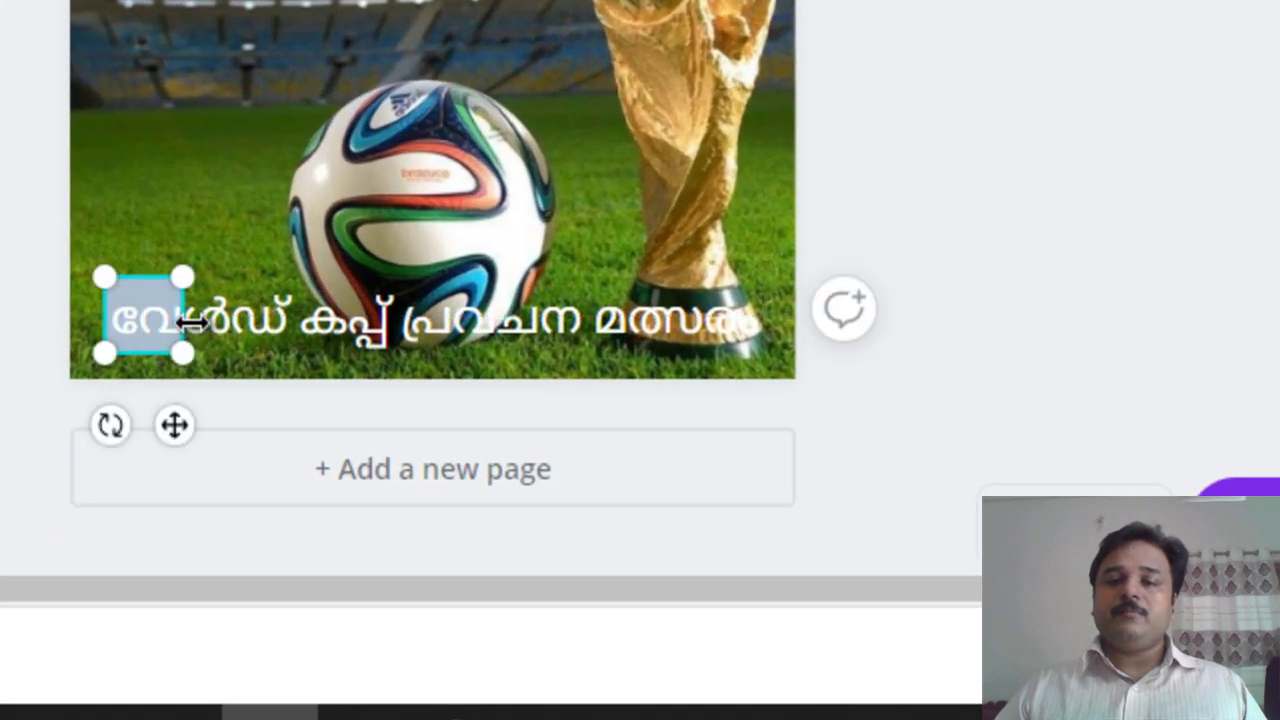
{"action": "left_click_drag", "start_coordinate": [194, 314], "coordinate": [768, 331]}
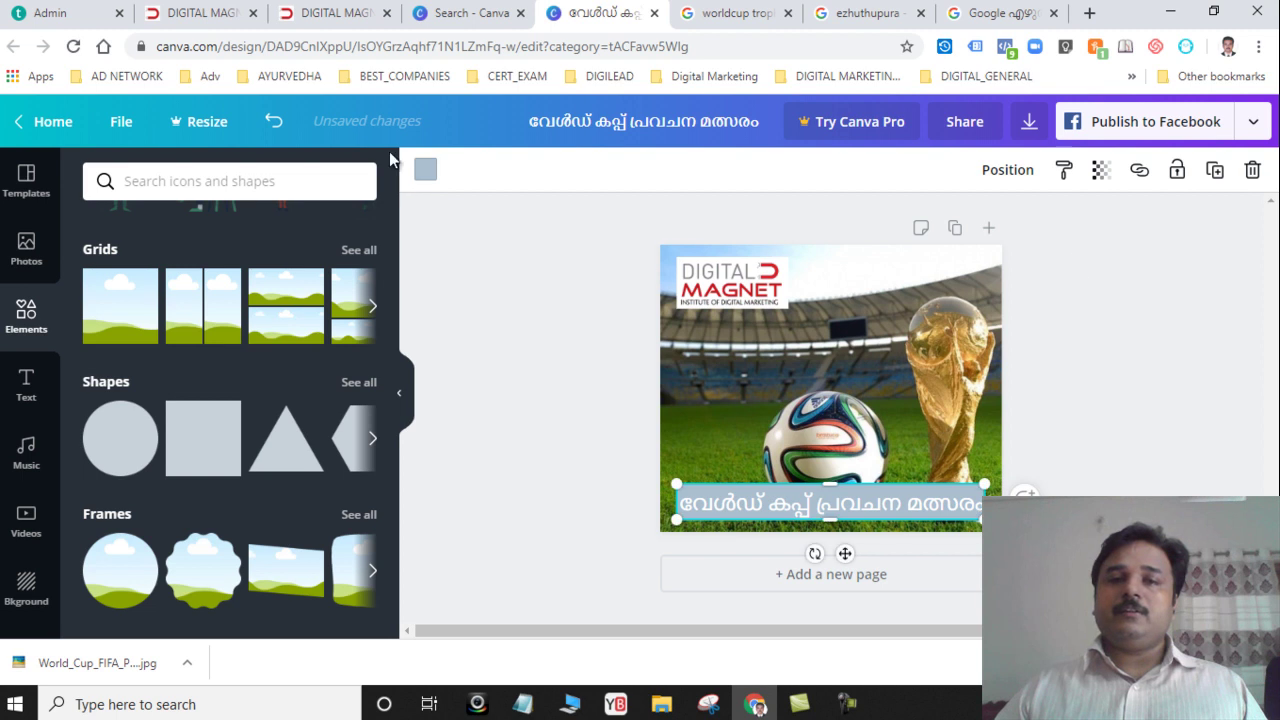
Give the bar a custom darker grey colour
{"action": "left_click", "coordinate": [430, 172]}
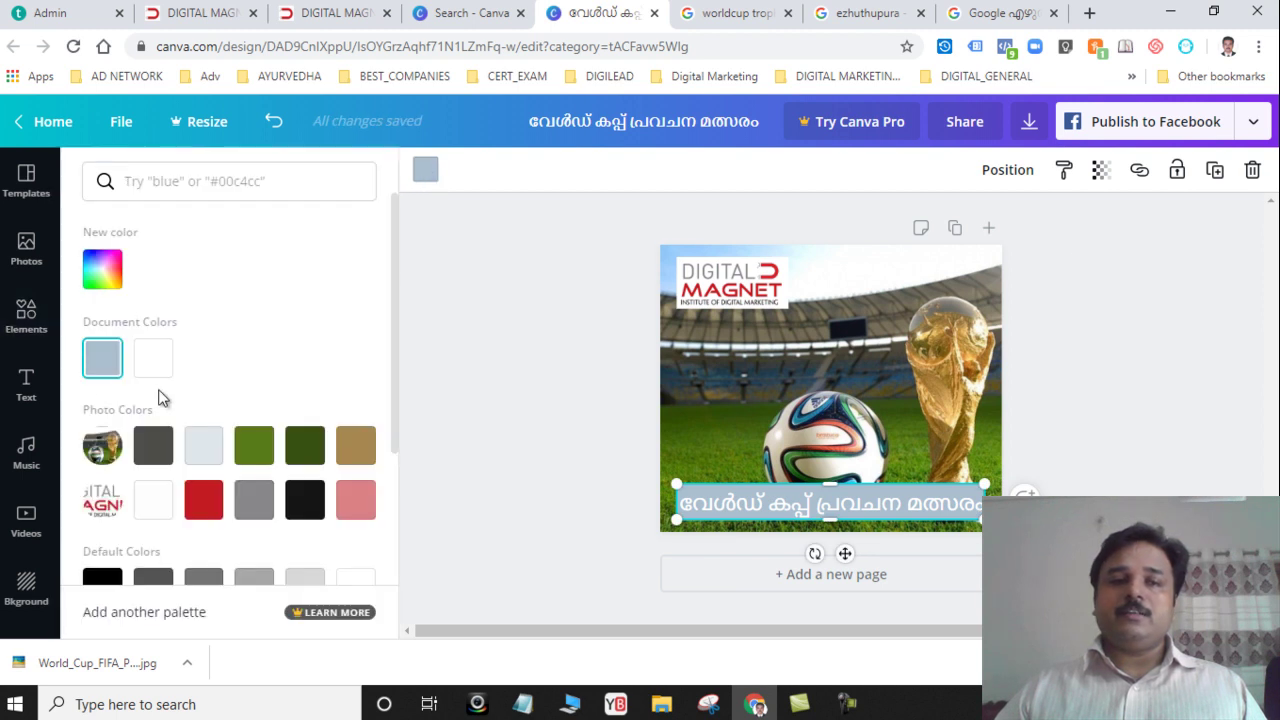
{"action": "left_click", "coordinate": [102, 269]}
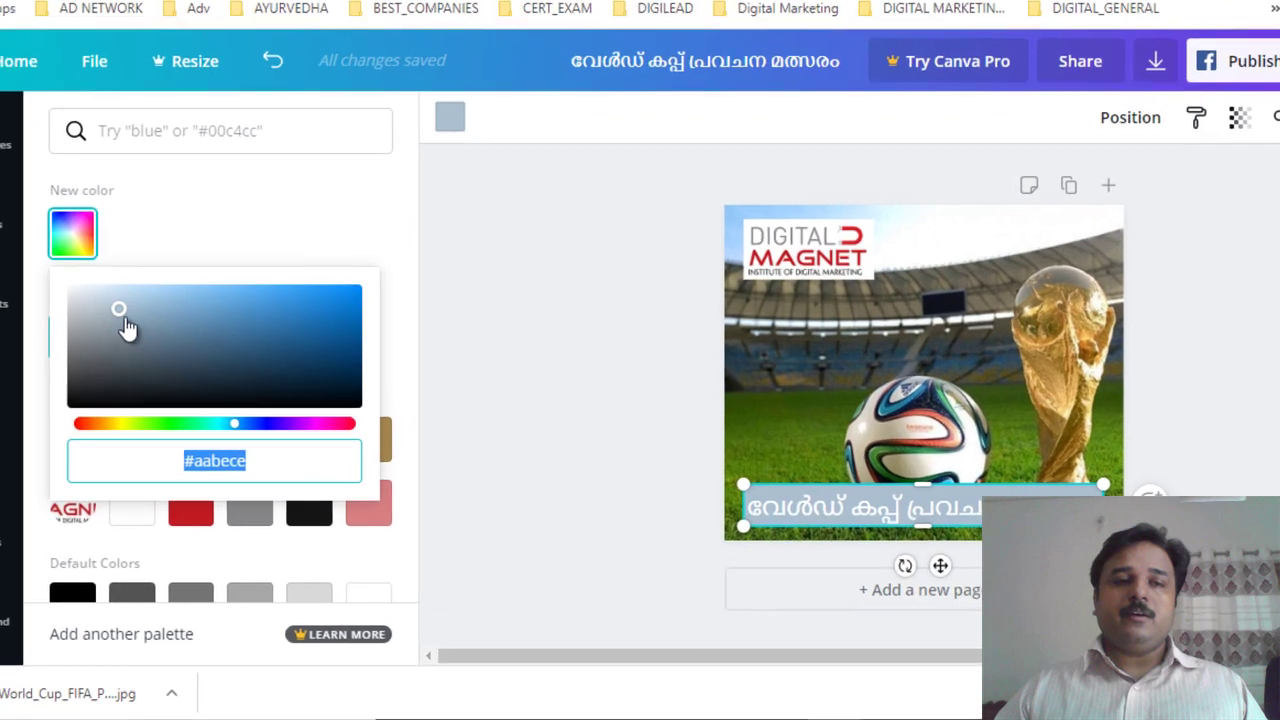
{"action": "mouse_move", "coordinate": [149, 354]}
{"action": "left_mouse_down"}
{"action": "mouse_move", "coordinate": [122, 371]}
{"action": "mouse_move", "coordinate": [95, 307]}
{"action": "left_mouse_up"}
{"action": "mouse_move", "coordinate": [96, 352]}
{"action": "left_mouse_down"}
{"action": "mouse_move", "coordinate": [70, 352]}
{"action": "mouse_move", "coordinate": [72, 340]}
{"action": "left_mouse_up"}
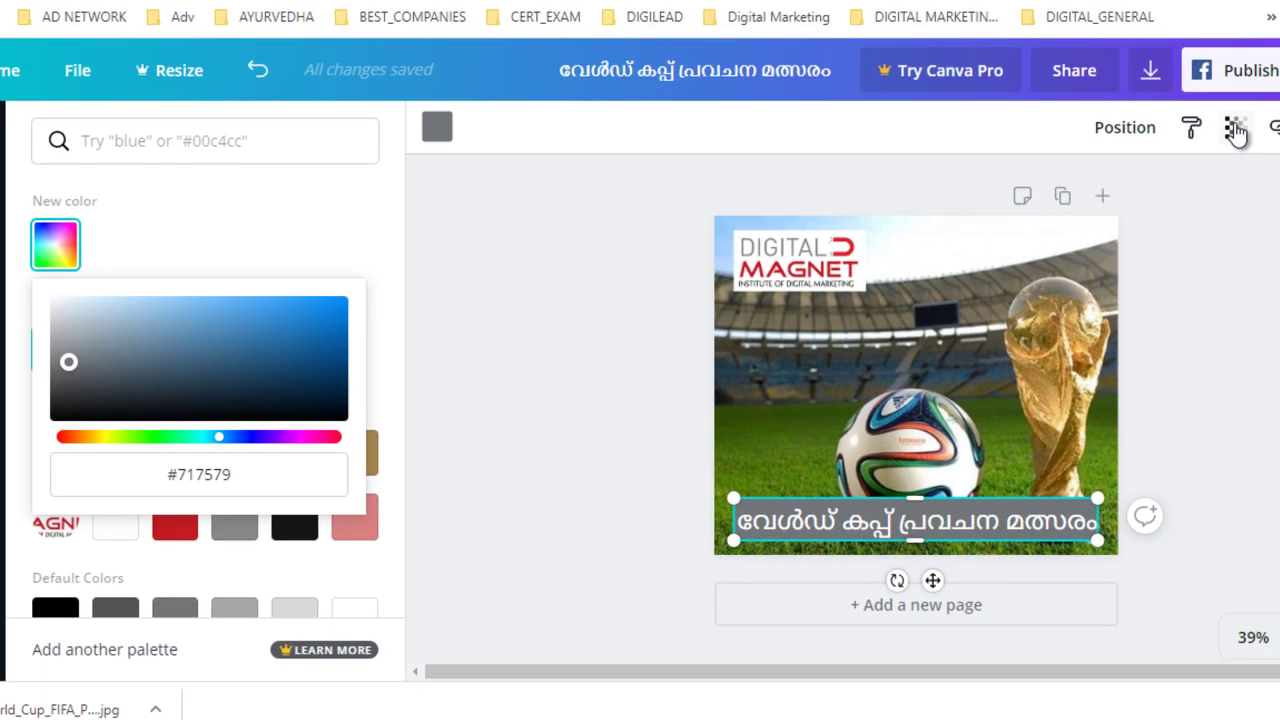
Set the bar's transparency to about 71
{"action": "left_click", "coordinate": [1236, 131]}
{"action": "mouse_move", "coordinate": [1014, 200]}
{"action": "left_mouse_down"}
{"action": "mouse_move", "coordinate": [880, 220]}
{"action": "mouse_move", "coordinate": [982, 210]}
{"action": "left_mouse_up"}
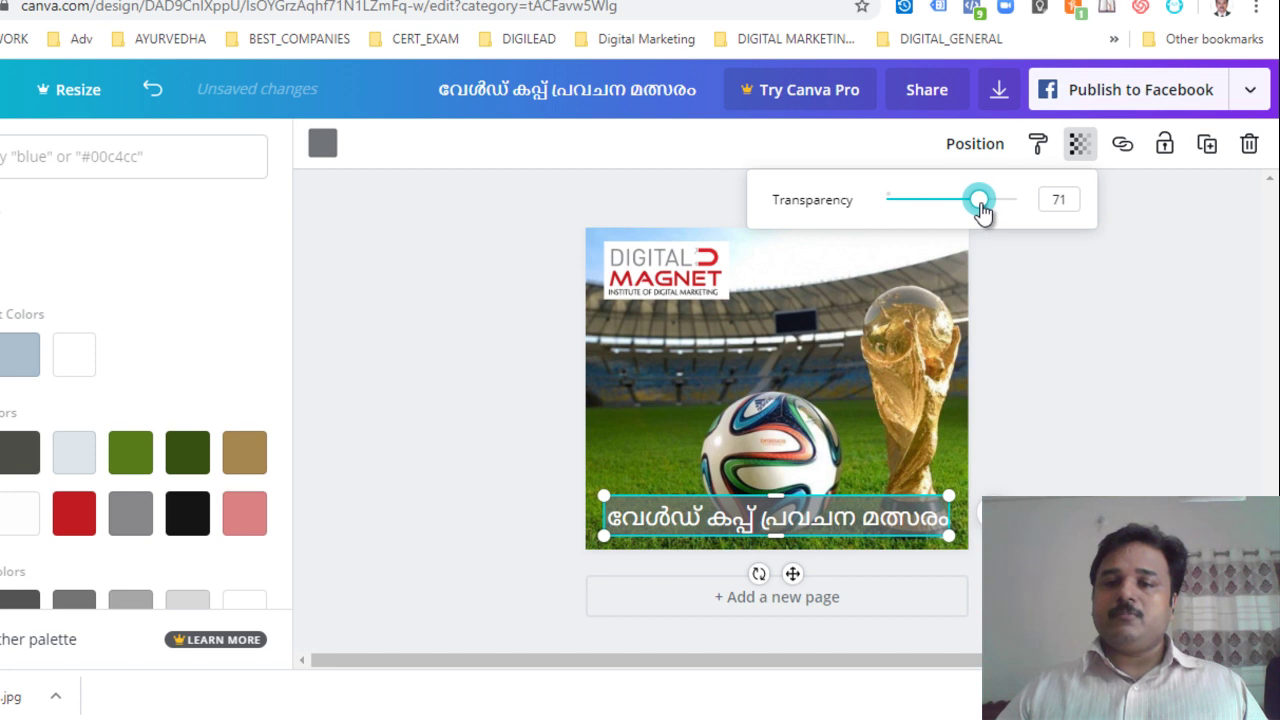
{"action": "left_click", "coordinate": [800, 493]}
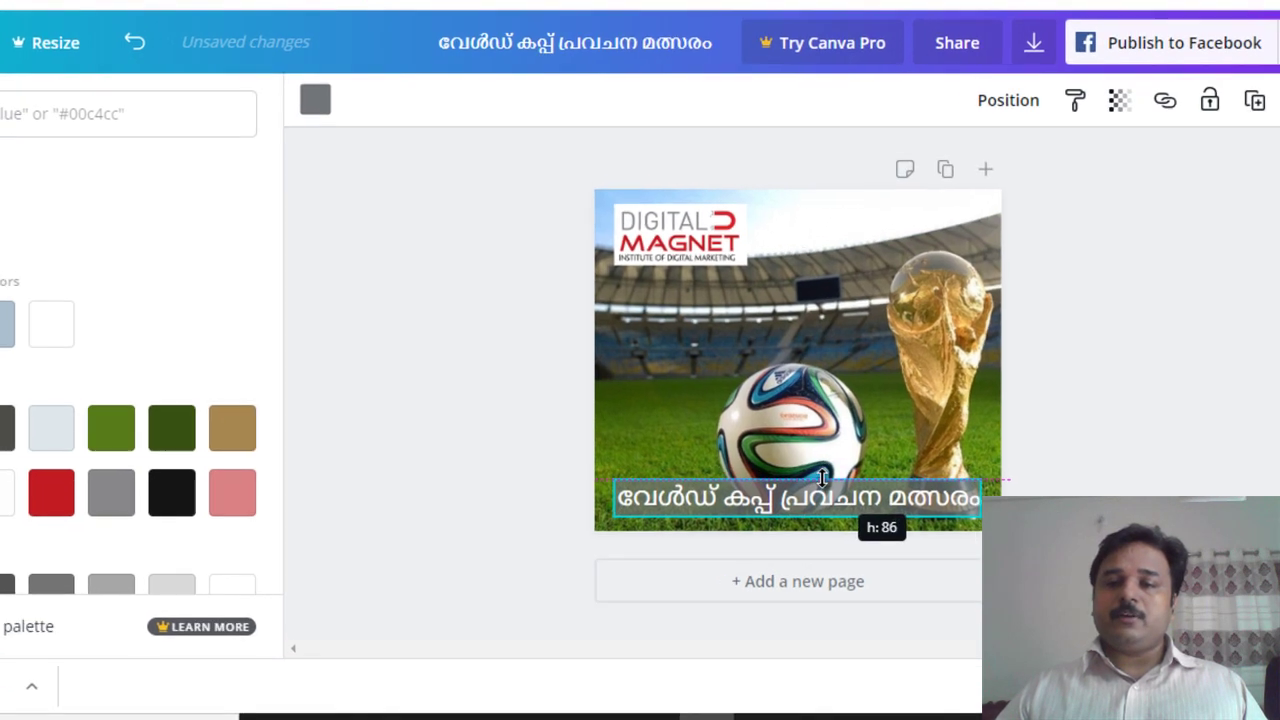
{"action": "left_click", "coordinate": [862, 503]}
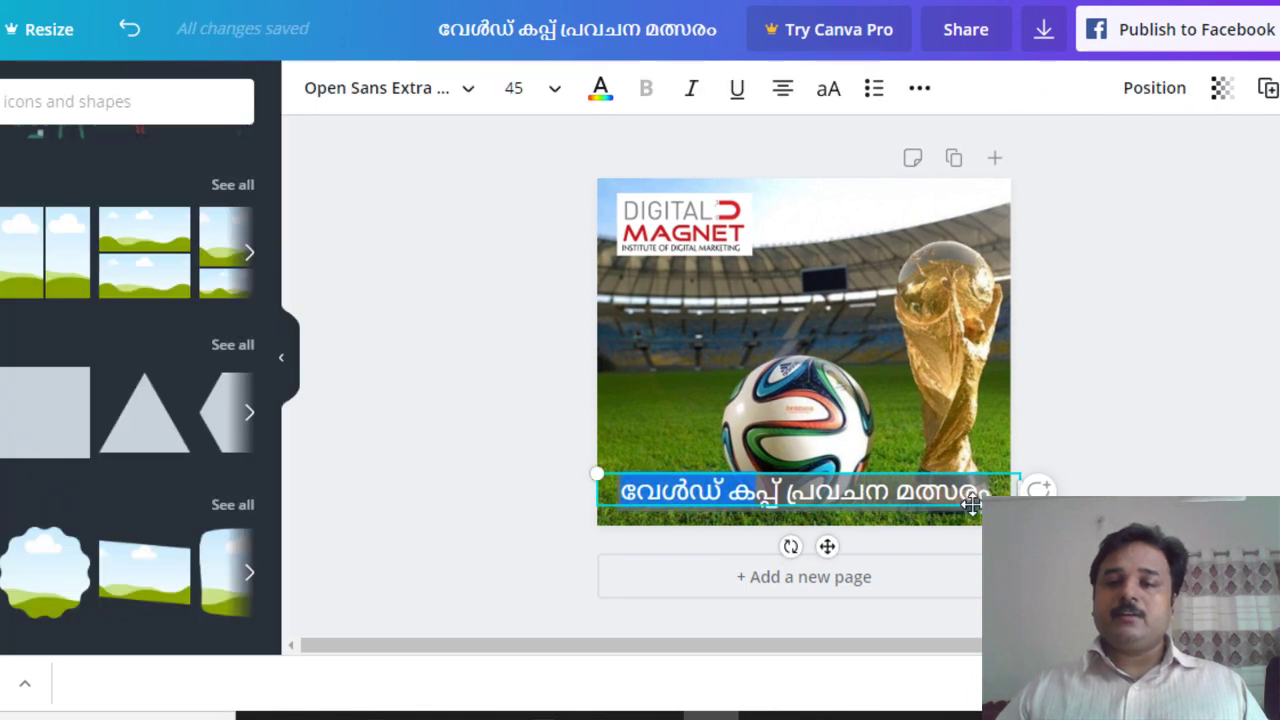
{"action": "left_click_drag", "start_coordinate": [815, 500], "coordinate": [985, 495]}
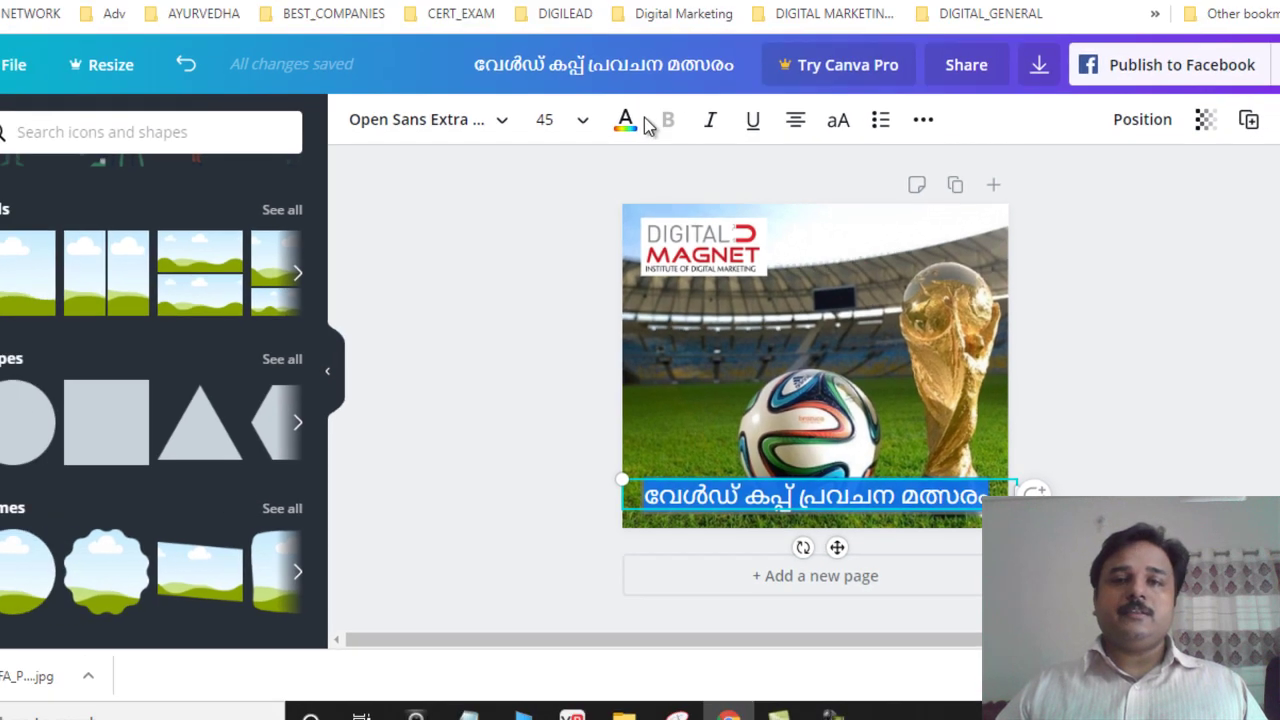
Colour the selected Malayalam heading text black
{"action": "left_click", "coordinate": [600, 88]}
{"action": "scroll", "coordinate": [250, 485], "scroll_direction": "down", "scroll_amount": 2}
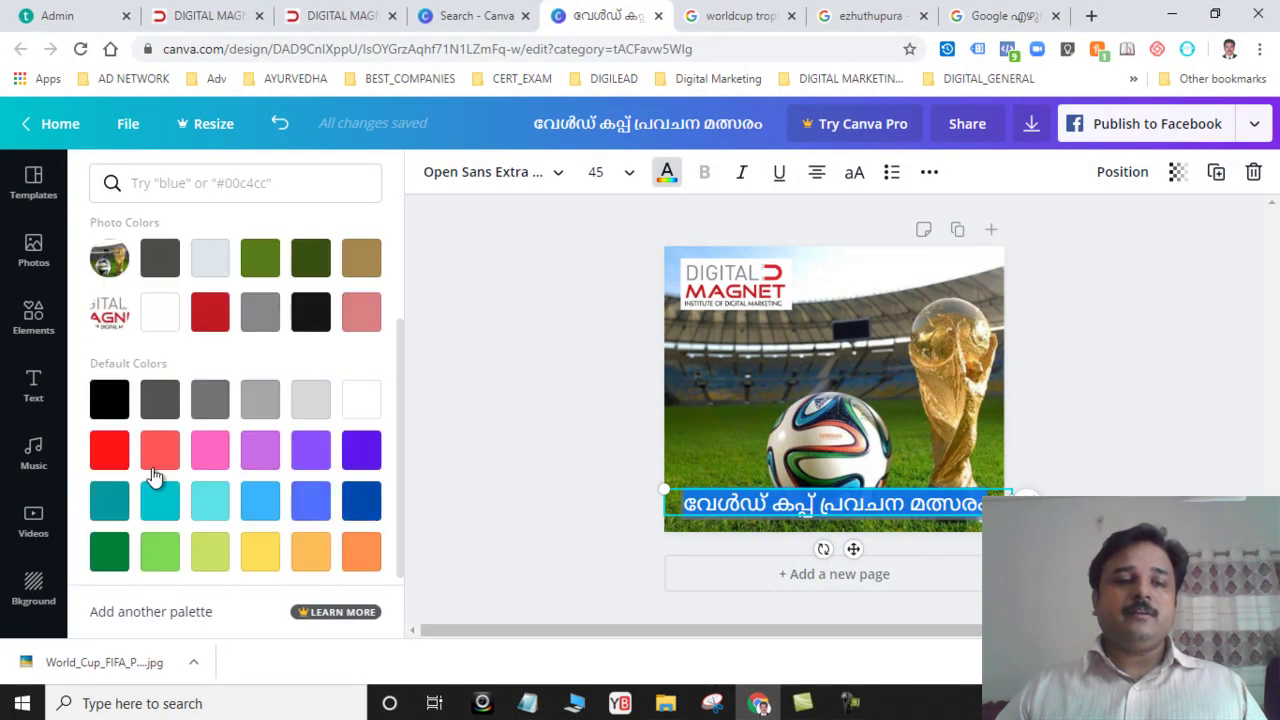
{"action": "left_click", "coordinate": [110, 400]}
{"action": "key", "text": "Escape"}
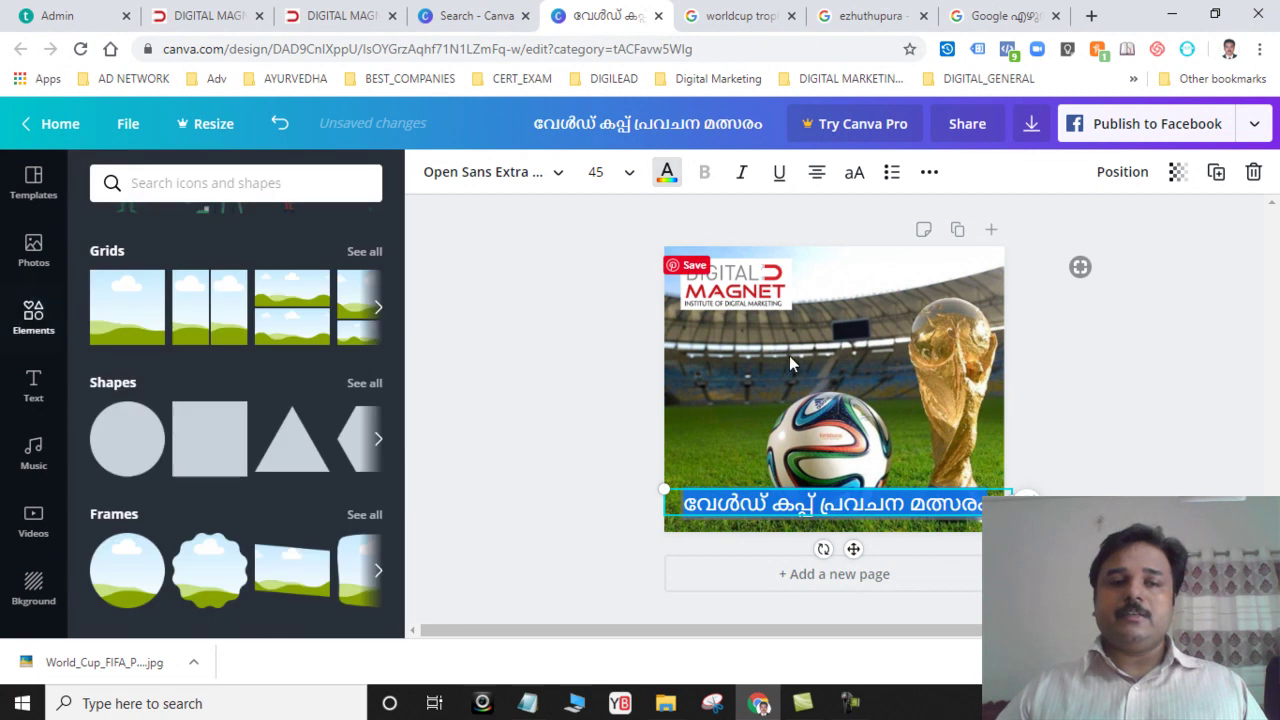
{"action": "left_click", "coordinate": [980, 455]}
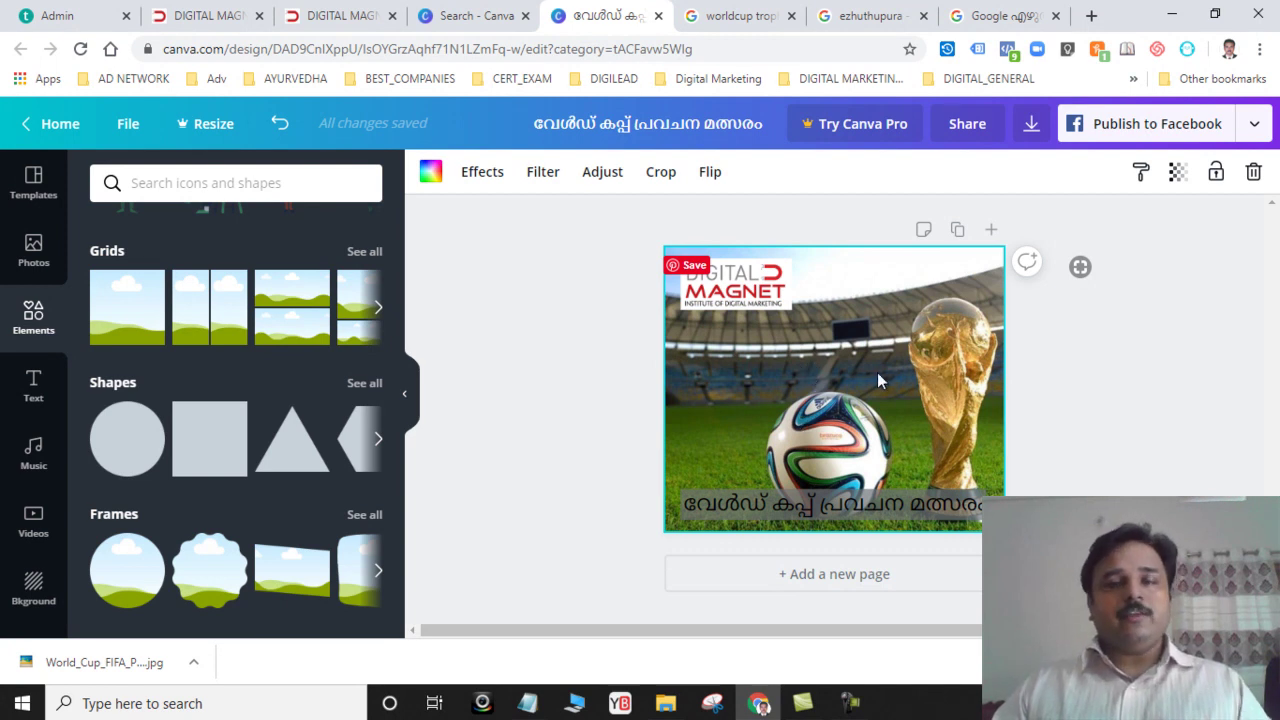
Download the Facebook post with PNG as the file type
{"action": "left_click", "coordinate": [1028, 122]}
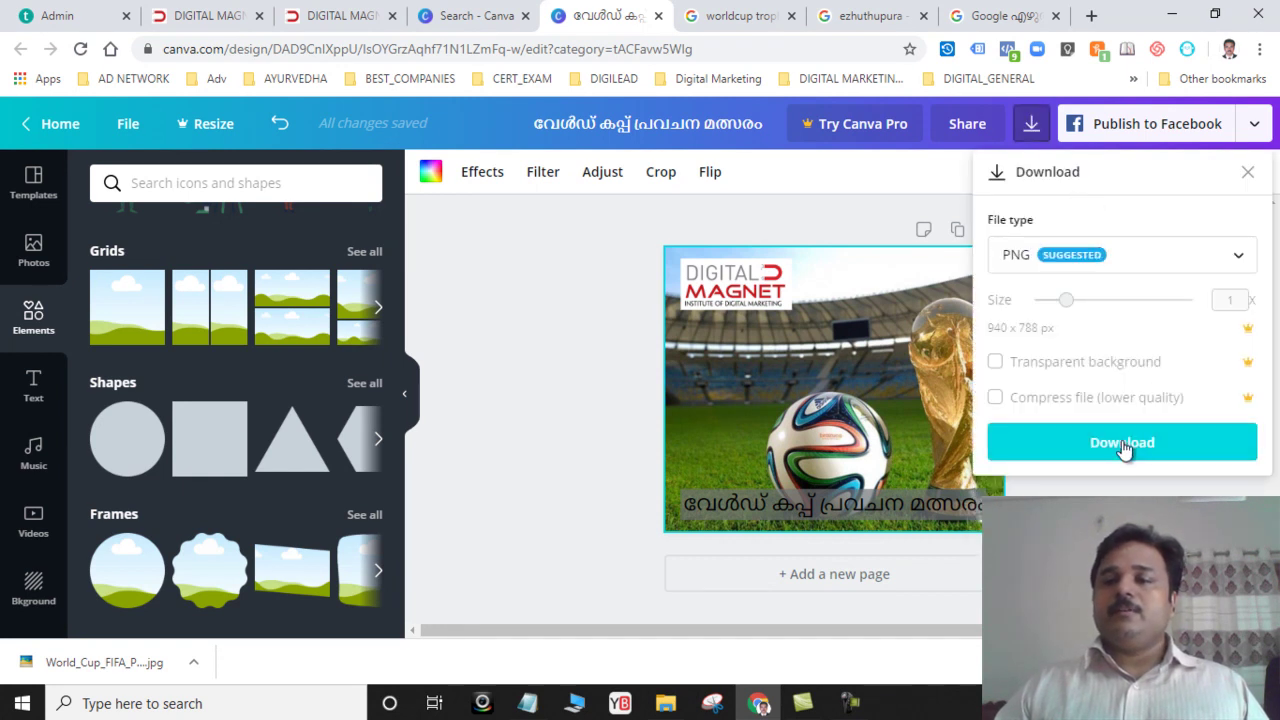
{"action": "left_click", "coordinate": [1093, 254]}
{"action": "left_click", "coordinate": [1108, 266]}
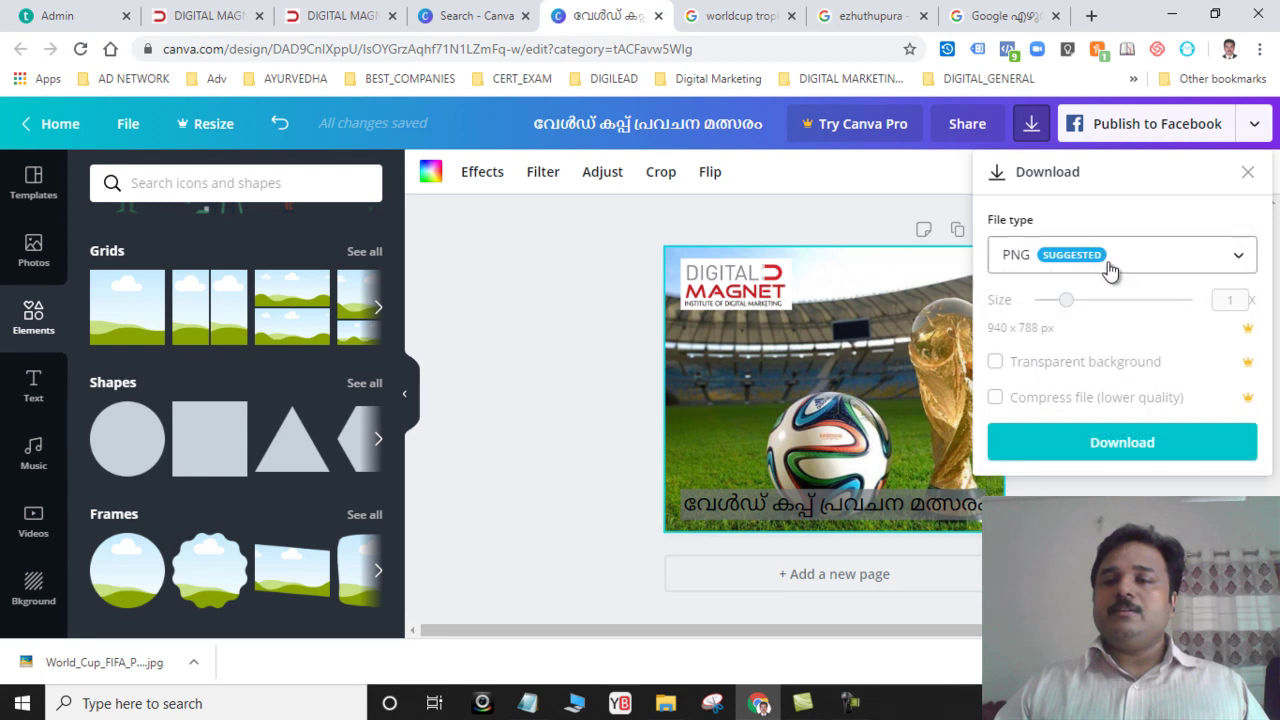
{"action": "left_click", "coordinate": [1131, 446]}
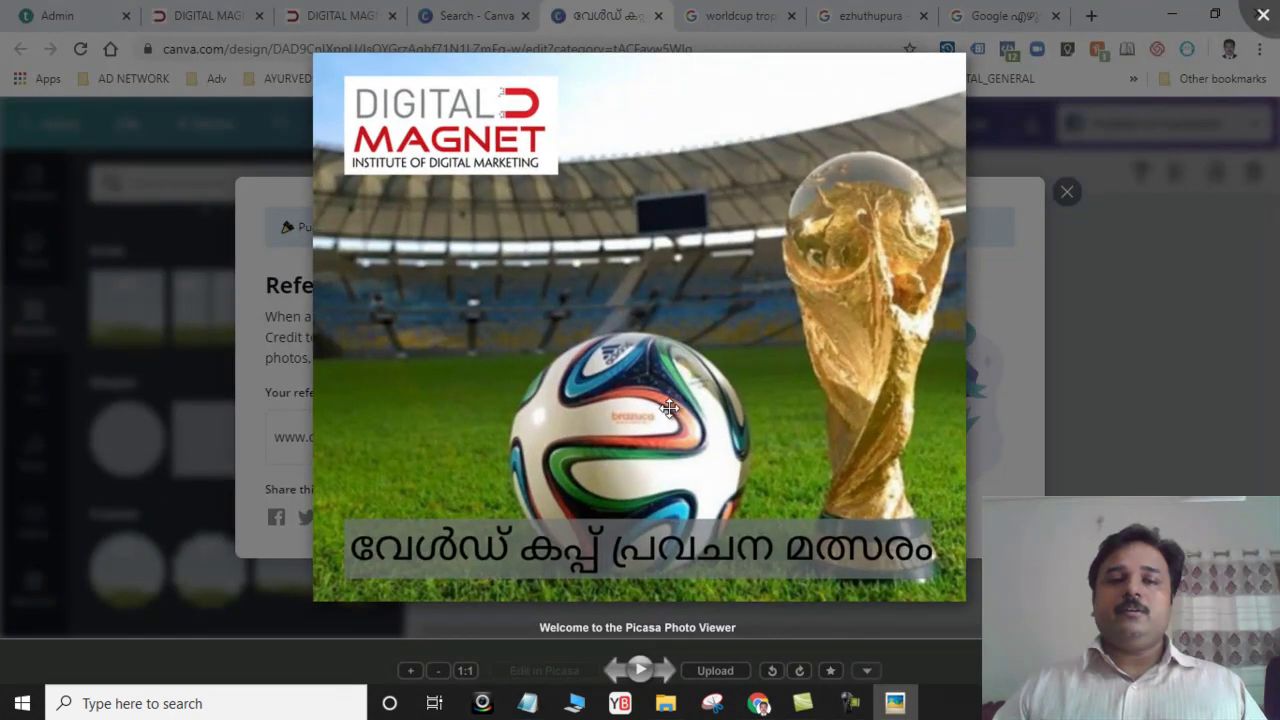
Review the downloaded PNG in Picasa, close it, and dismiss Canva's referral dialog
{"action": "scroll", "coordinate": [680, 269], "scroll_direction": "up", "scroll_amount": 2}
{"action": "scroll", "coordinate": [677, 320], "scroll_direction": "down", "scroll_amount": 2}
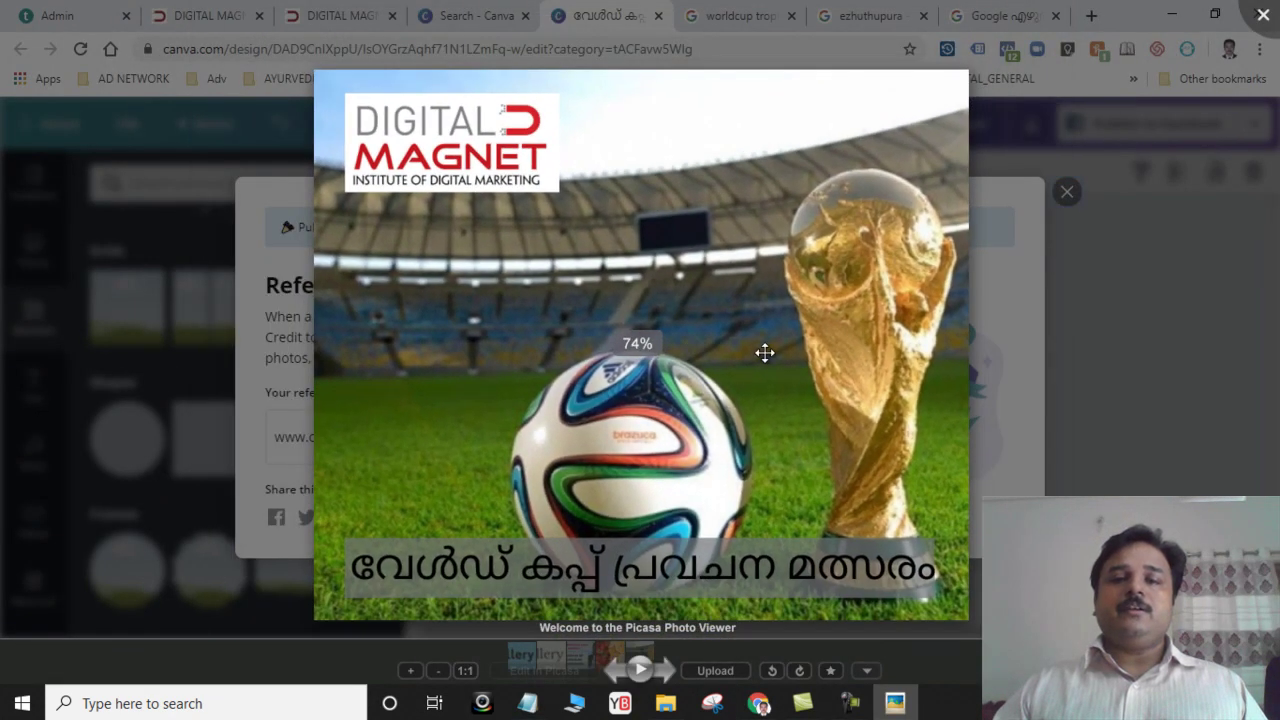
{"action": "left_click", "coordinate": [1264, 18]}
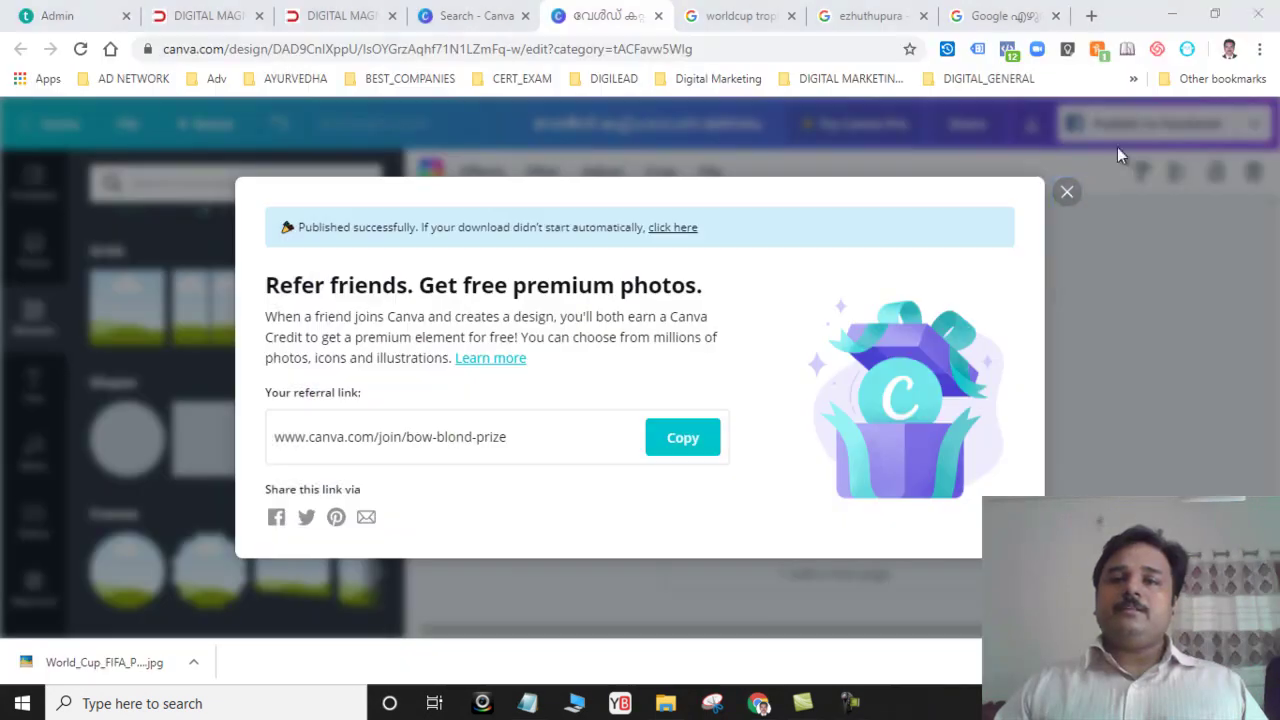
{"action": "left_click", "coordinate": [1068, 194]}
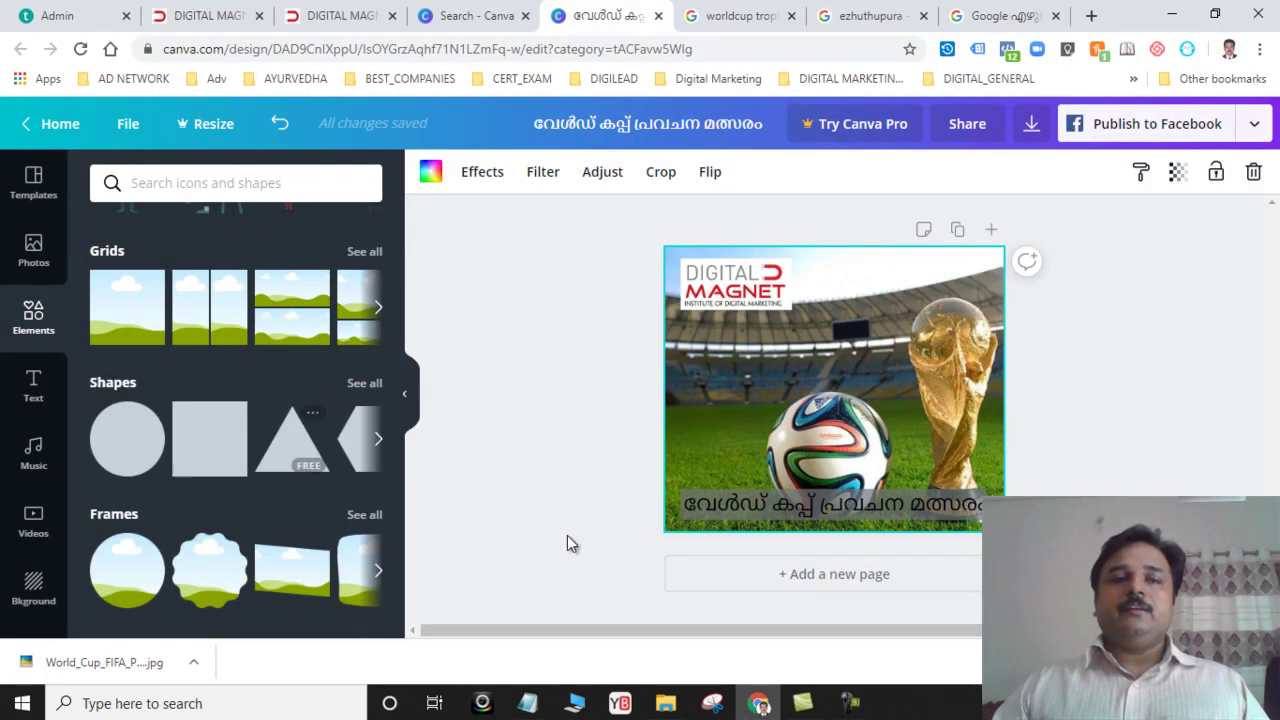